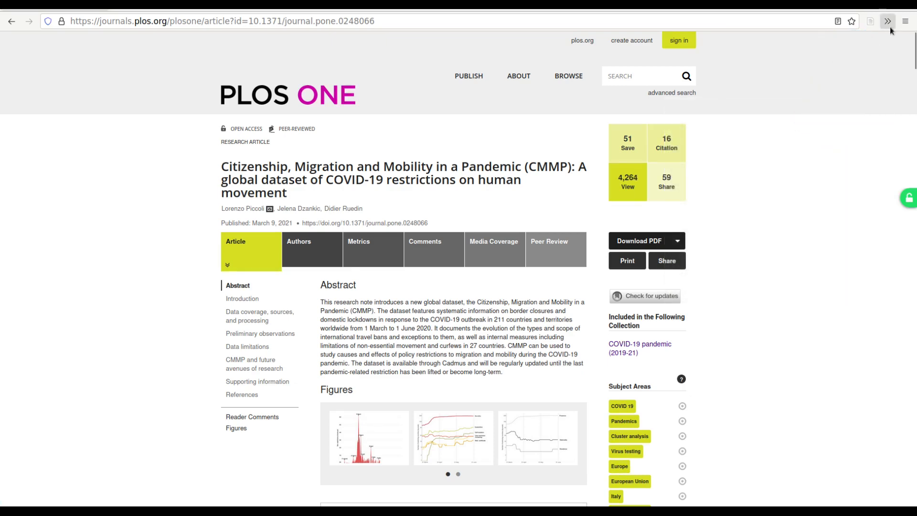
Save the PLOS ONE CMMP COVID-19 restrictions article, with full-text PDF, to My Library.
click(871, 26)
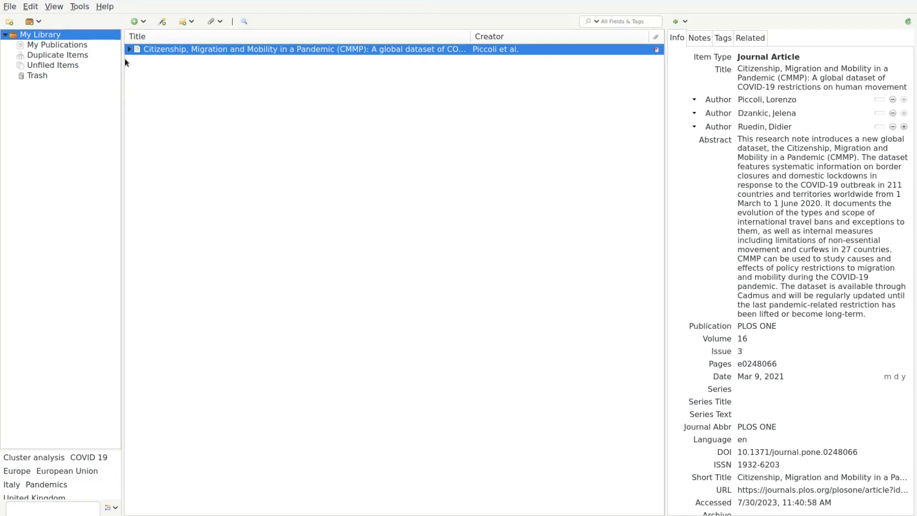
Expand the CMMP item to confirm its Full Text PDF attachment, then collapse it again.
click(128, 50)
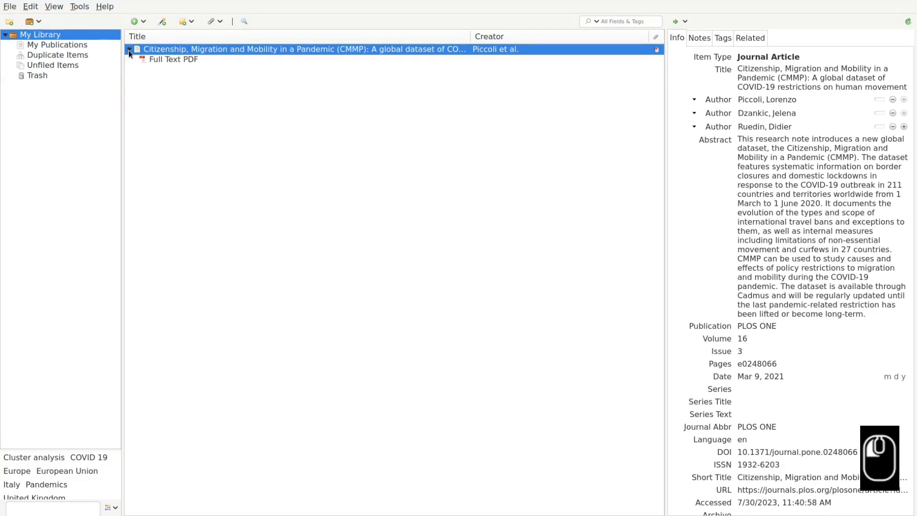
click(128, 50)
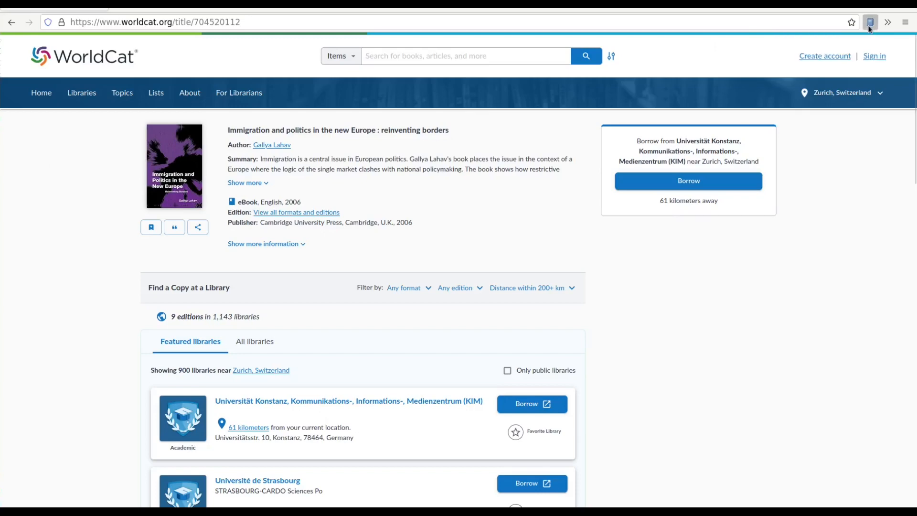
Save the Amazon book 'Immigration and Politics in the New Europe' to My Library via the Connector.
click(870, 28)
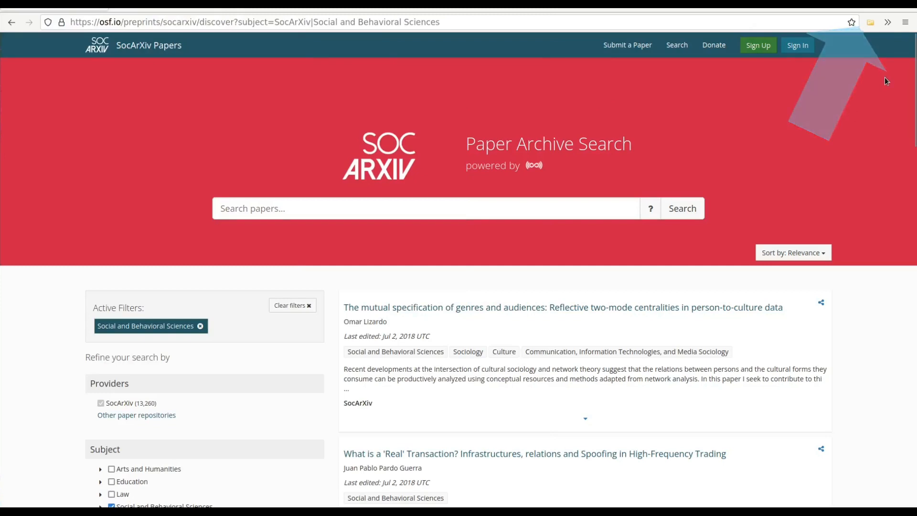
Save the SocArXiv preprints on women's educational attainment and fertility and on healthy aging and political participation.
click(872, 22)
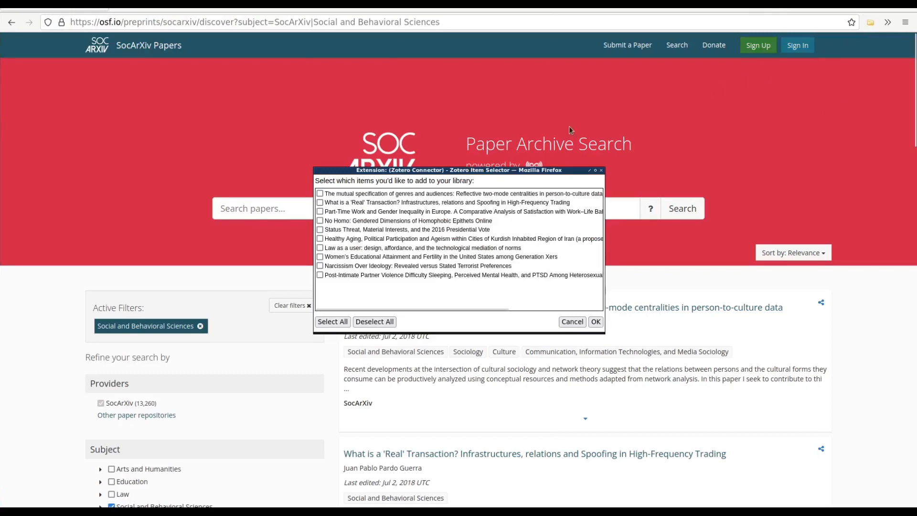
click(321, 257)
click(320, 238)
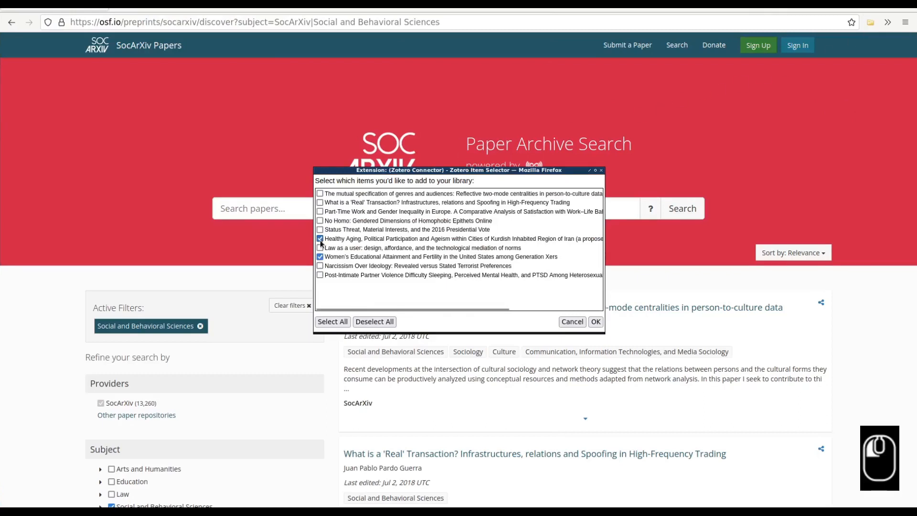
click(596, 322)
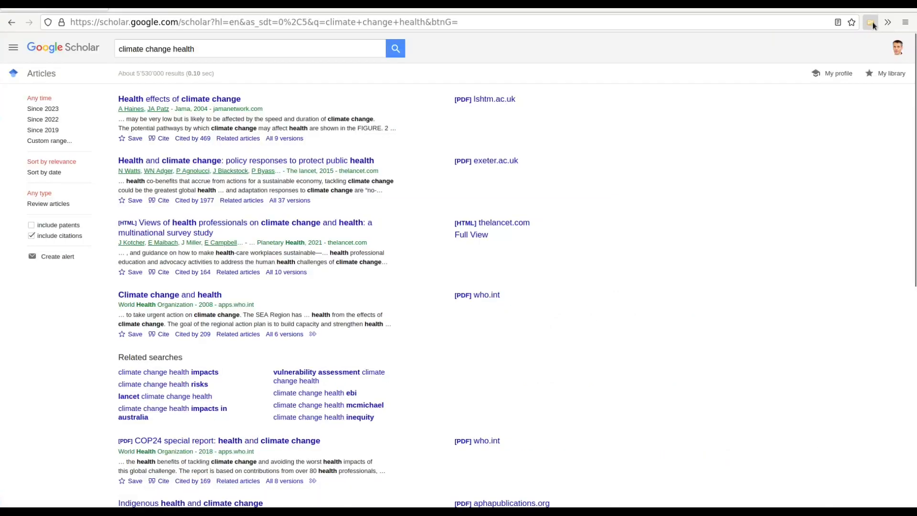
Save the Google Scholar 'Climate change and health' result and the Oxford climate-injustice article.
click(870, 22)
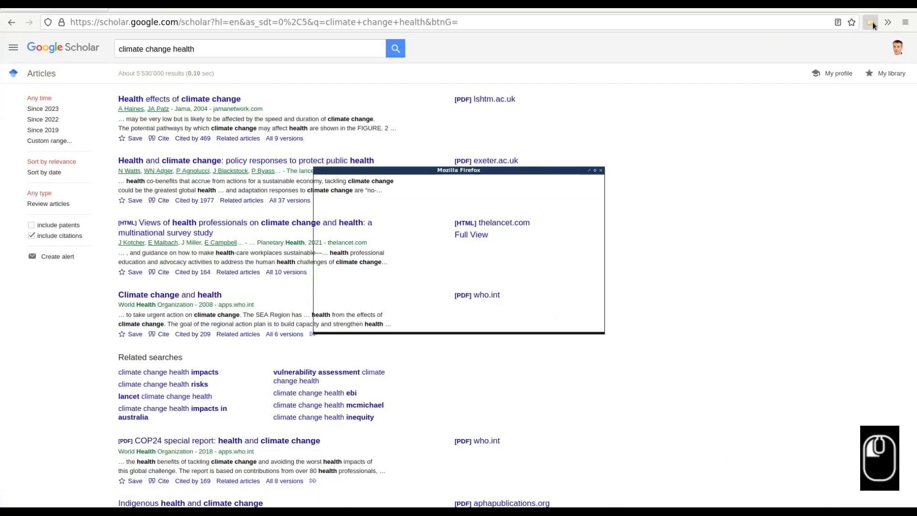
click(320, 221)
click(595, 322)
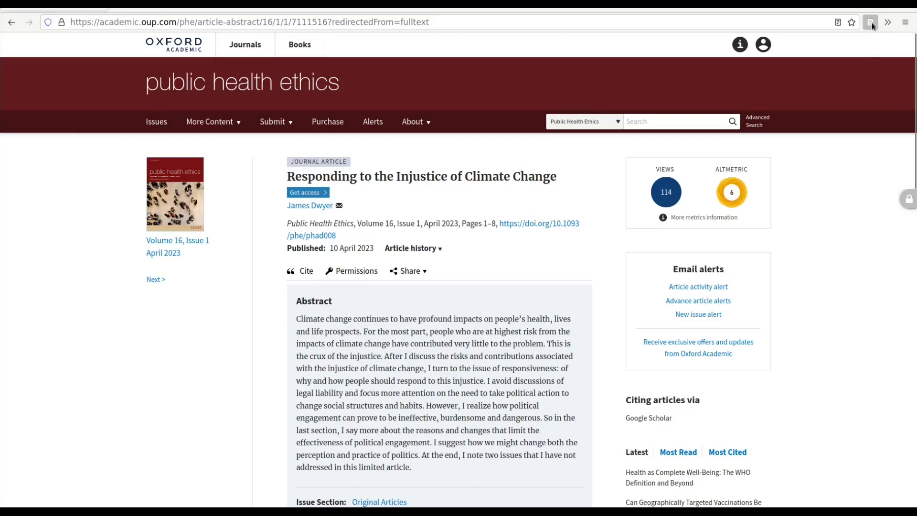
click(871, 22)
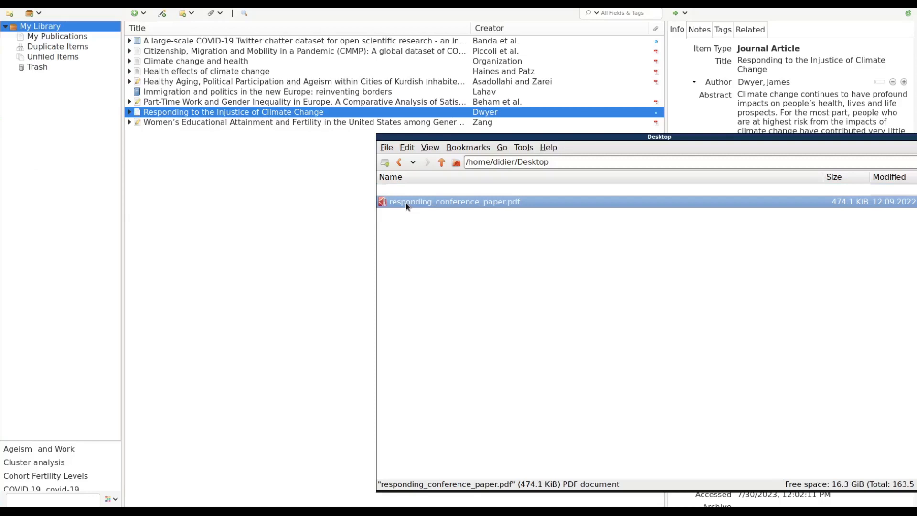
Attach the conference paper PDF to the Dwyer item and import Abel.pdf as 'Climate, conflict and forced migration'.
drag(406, 202, 268, 111)
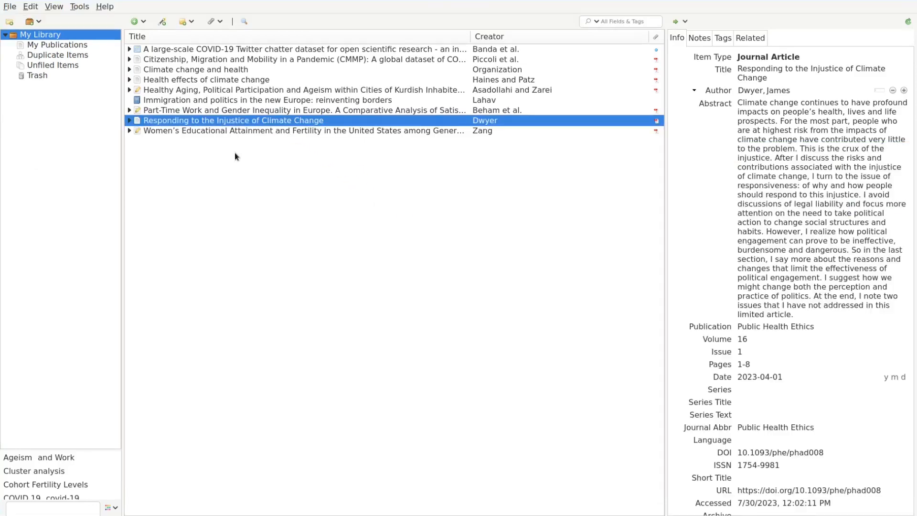
click(129, 121)
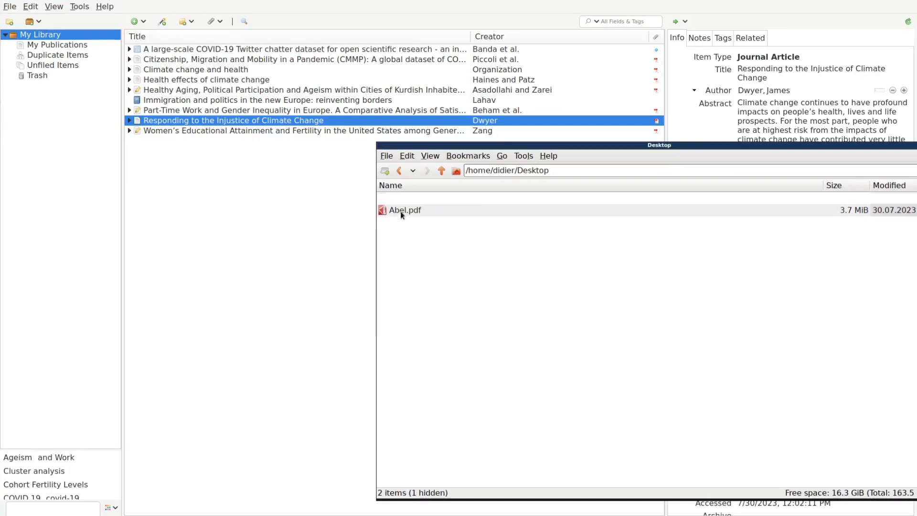
click(400, 212)
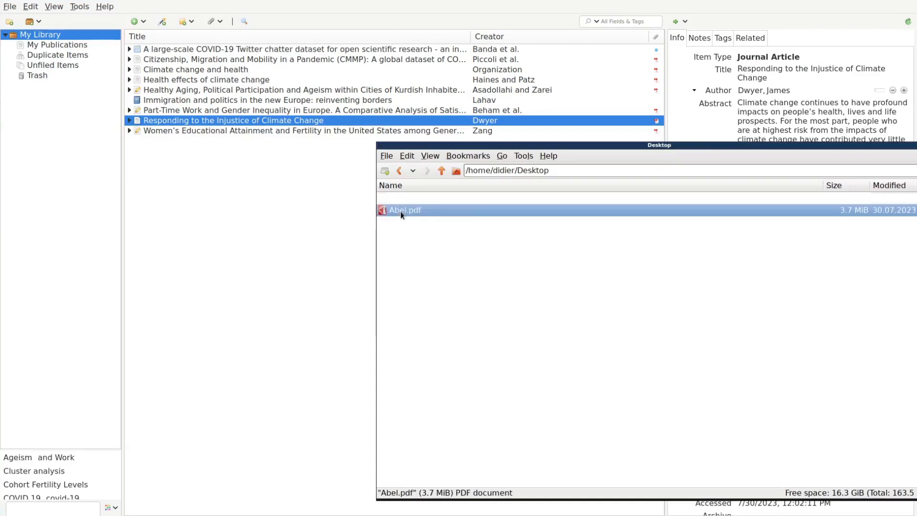
drag(400, 212, 267, 178)
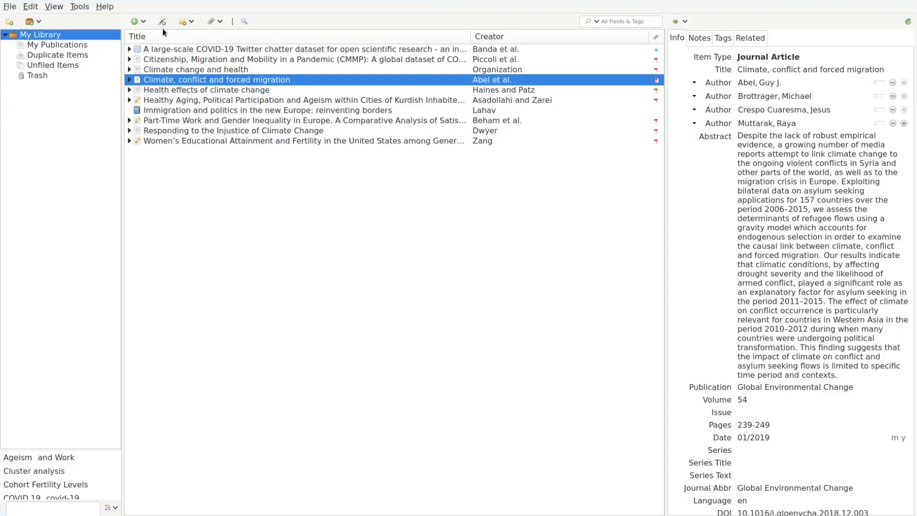
Add the Roth et al. nurses' safety-culture article by pasting its DOI, then check its attached full text.
click(162, 24)
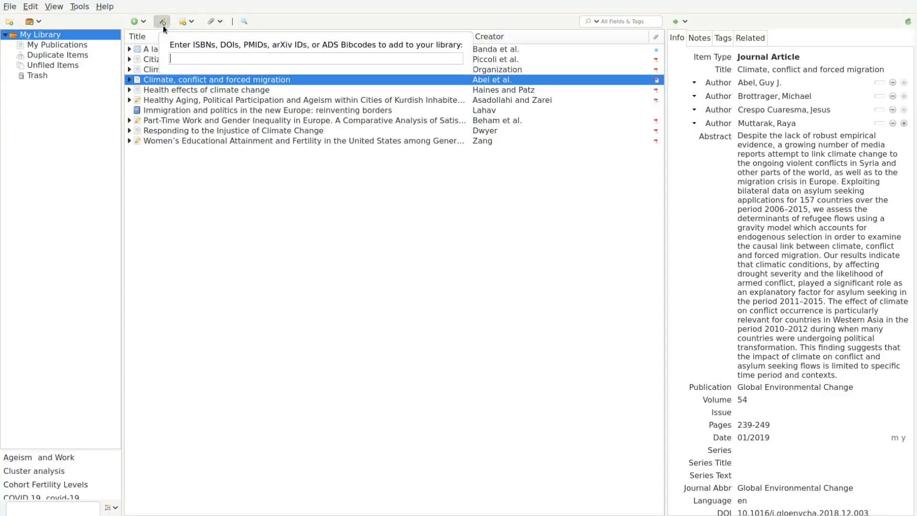
key(ctrl+v)
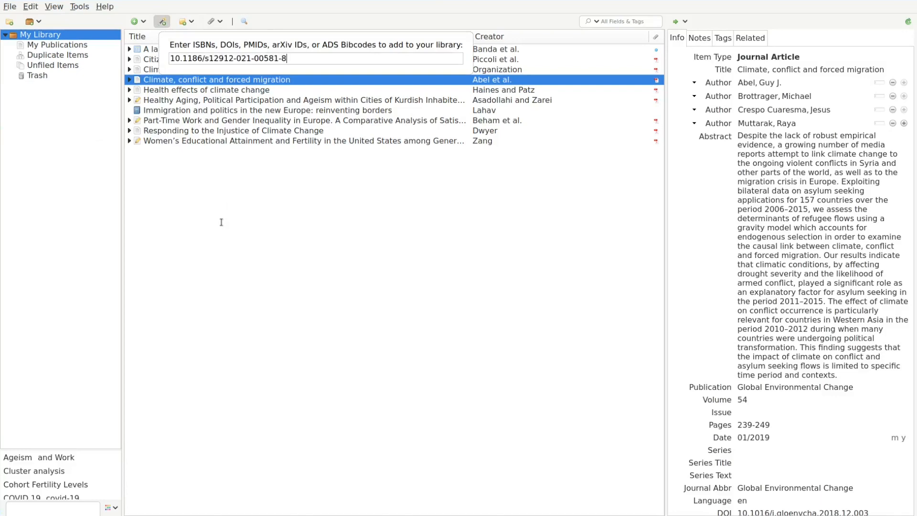
key(Return)
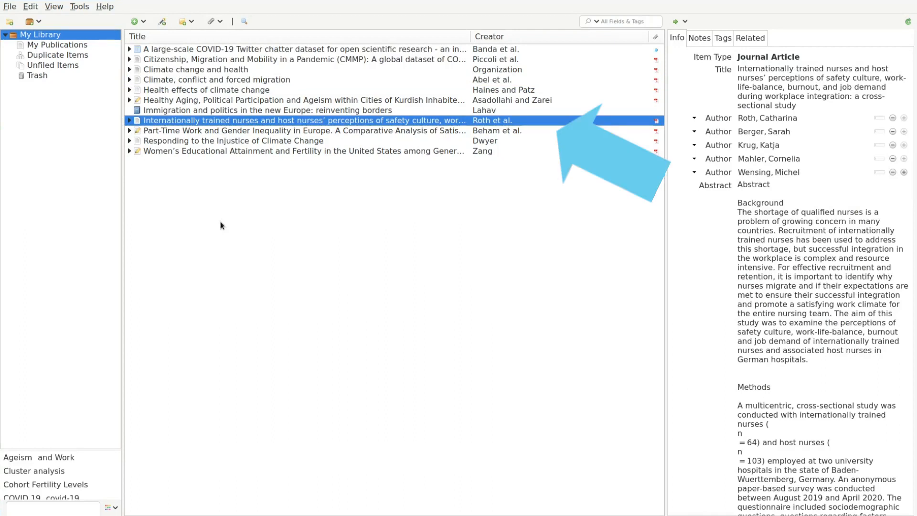
click(129, 121)
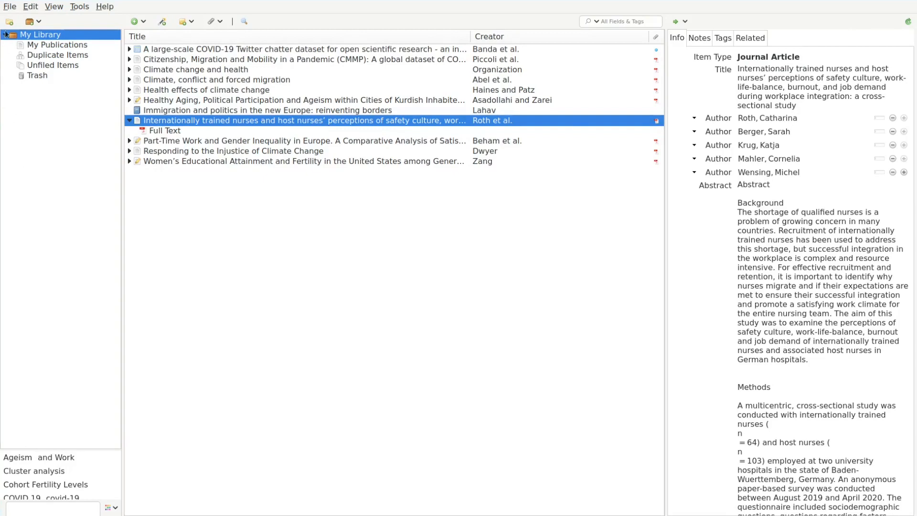
Import the three references from citations.bib with default options, then return to My Library.
click(11, 7)
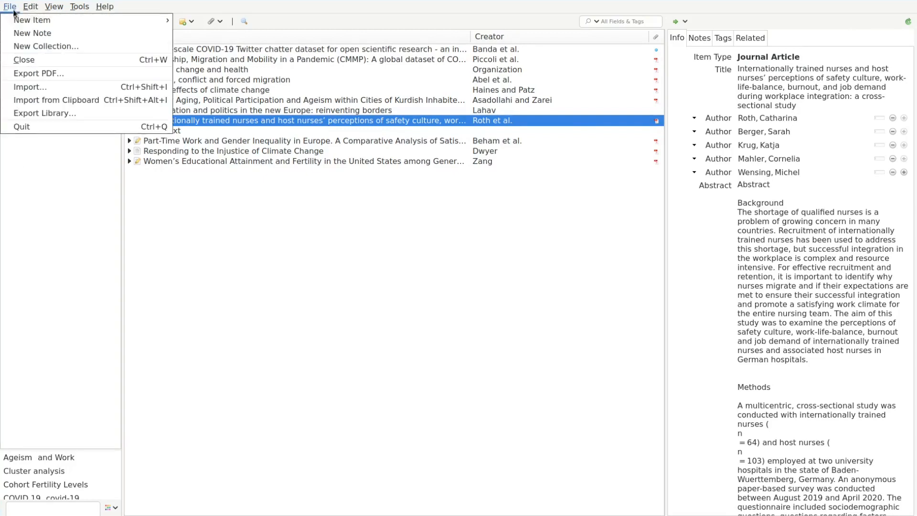
click(39, 88)
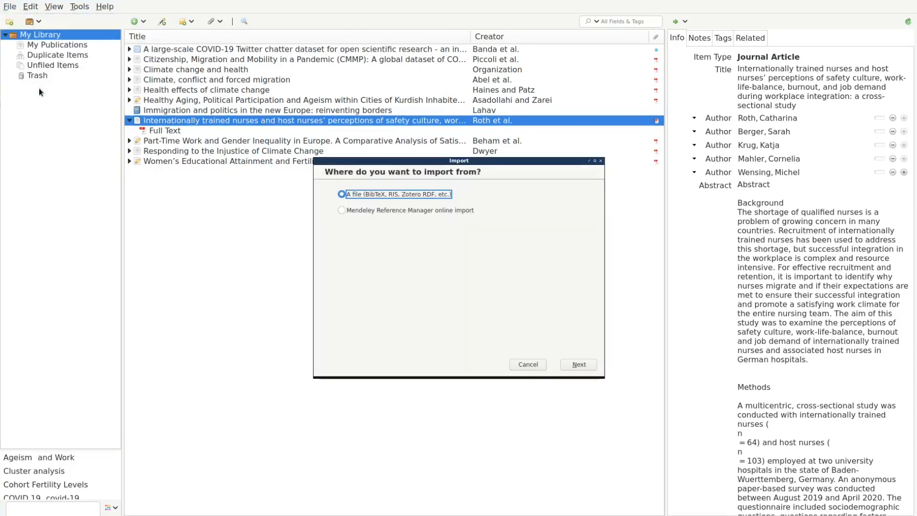
click(577, 365)
click(285, 184)
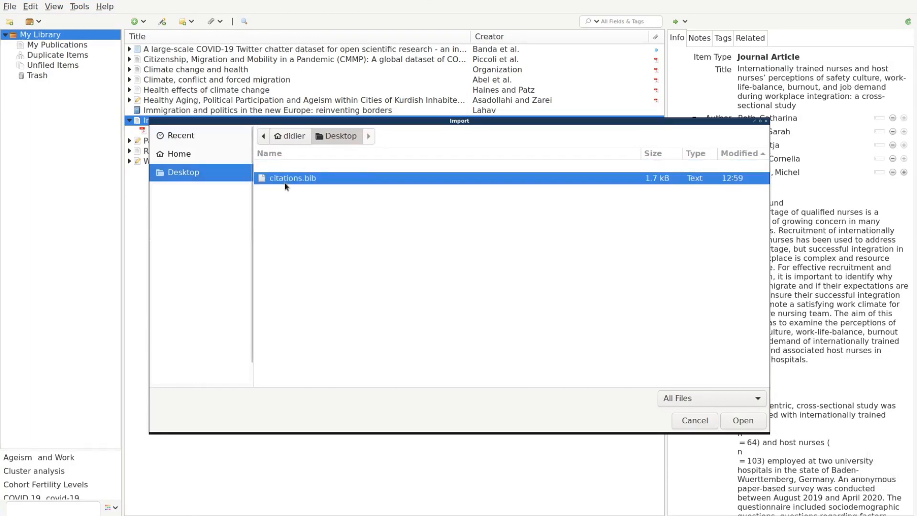
click(743, 421)
click(585, 365)
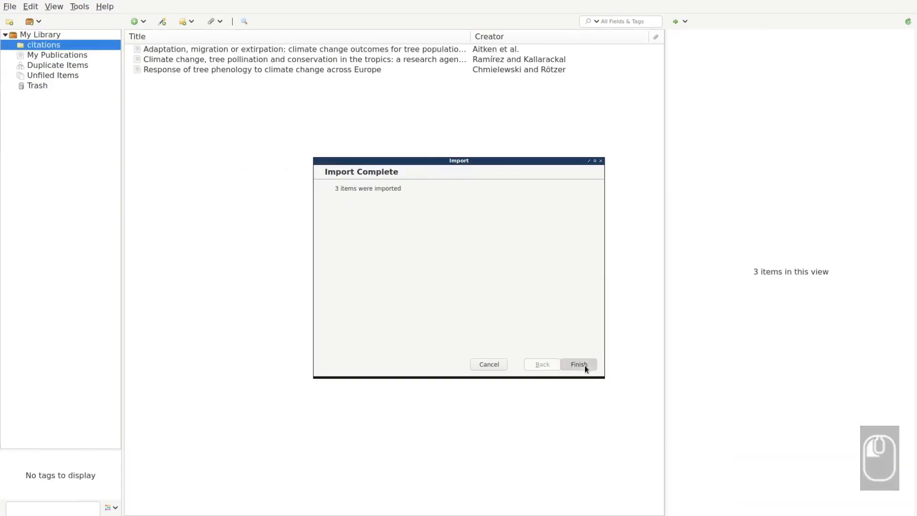
click(584, 365)
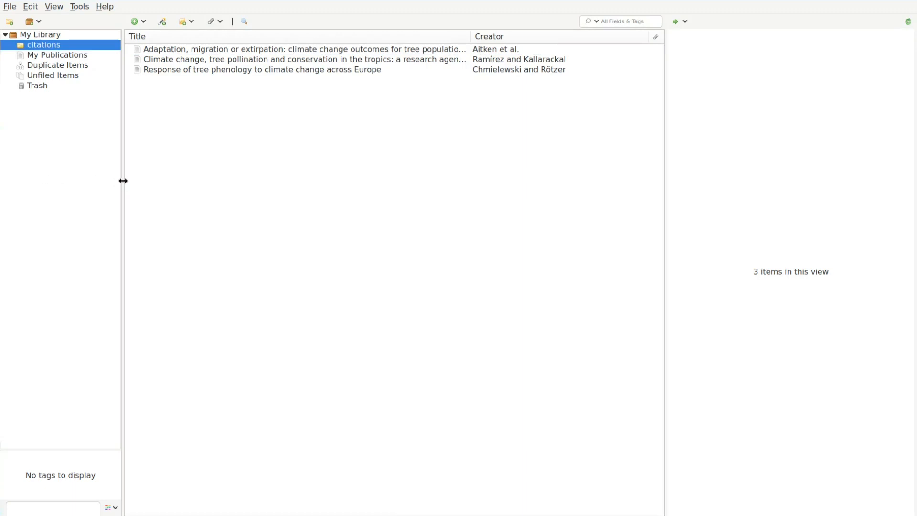
click(62, 35)
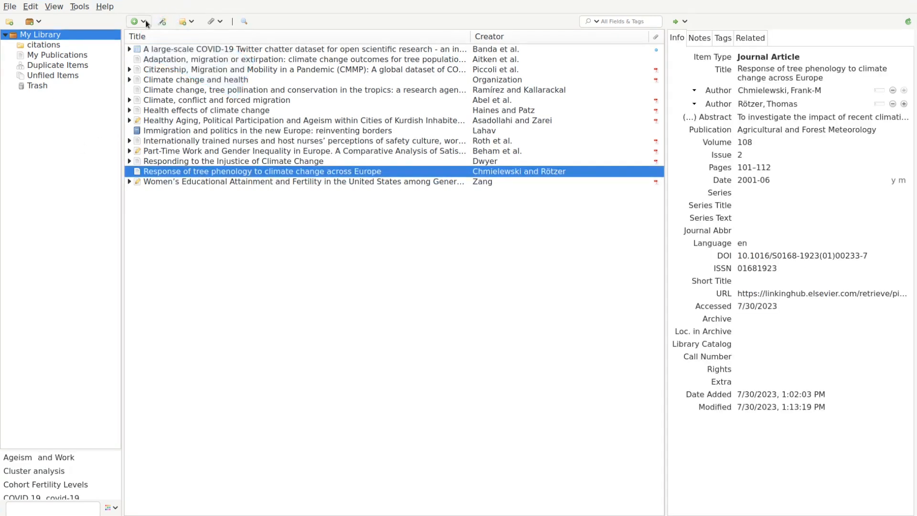
Create a journal article titled 'Article with a funny title' by Funny, H.H., published in Some Journal.
click(145, 22)
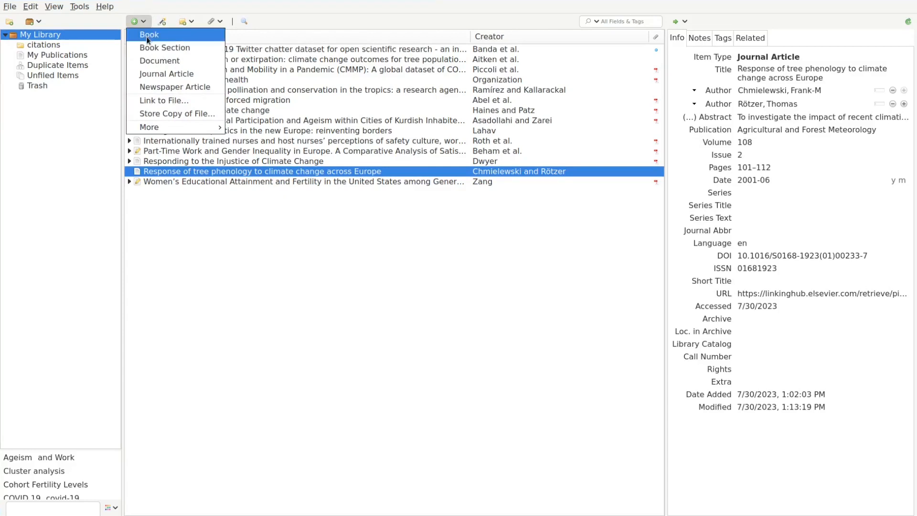
click(155, 75)
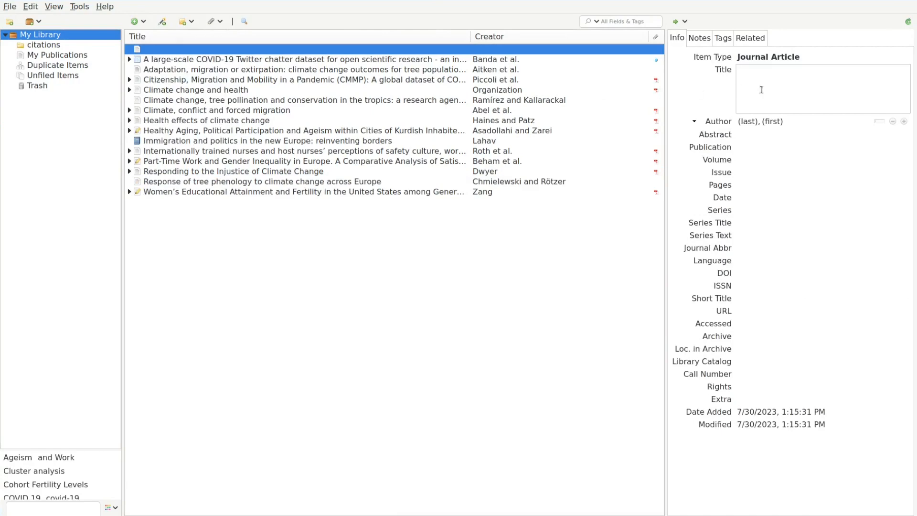
text(Article with a funny title)
key(Tab)
text(Funny)
key(Tab)
text(H.H.)
click(759, 110)
text(Some Journal)
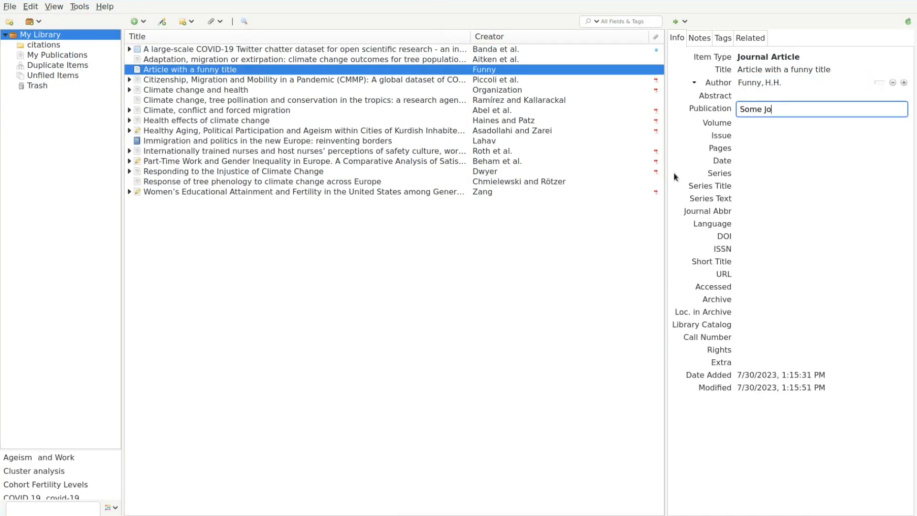
click(759, 122)
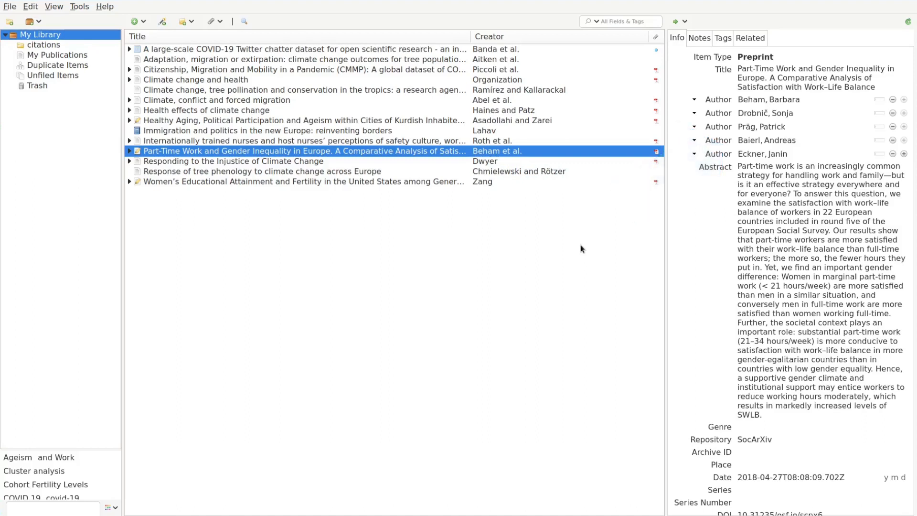
Toggle a long abstract's display, then start editing the tree phenology article's empty abstract.
click(710, 172)
click(711, 171)
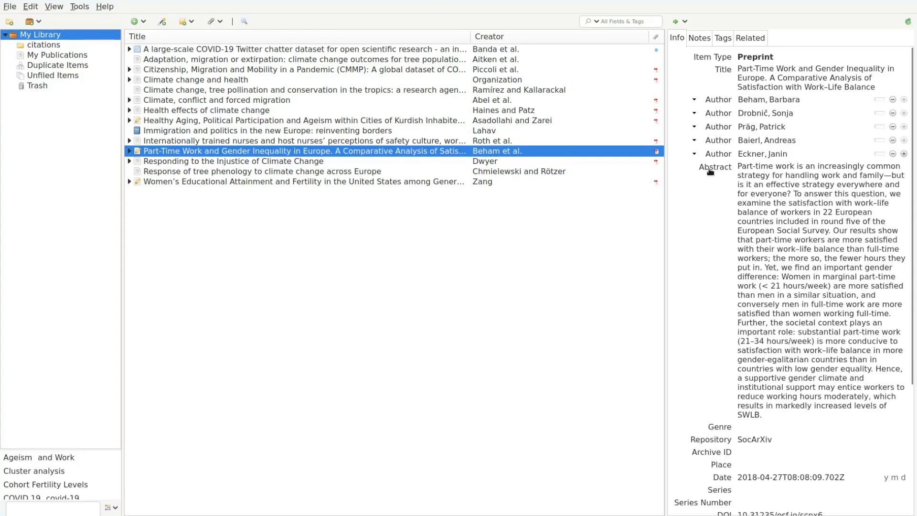
click(710, 171)
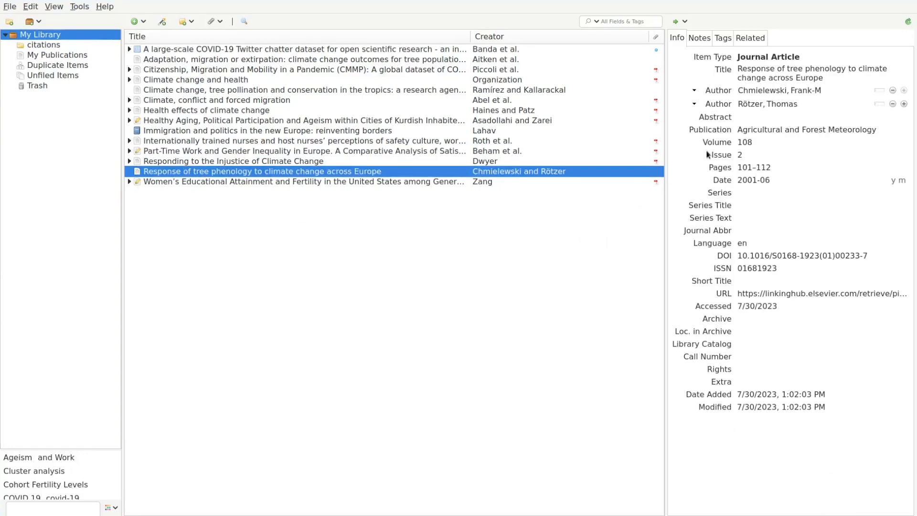
click(739, 121)
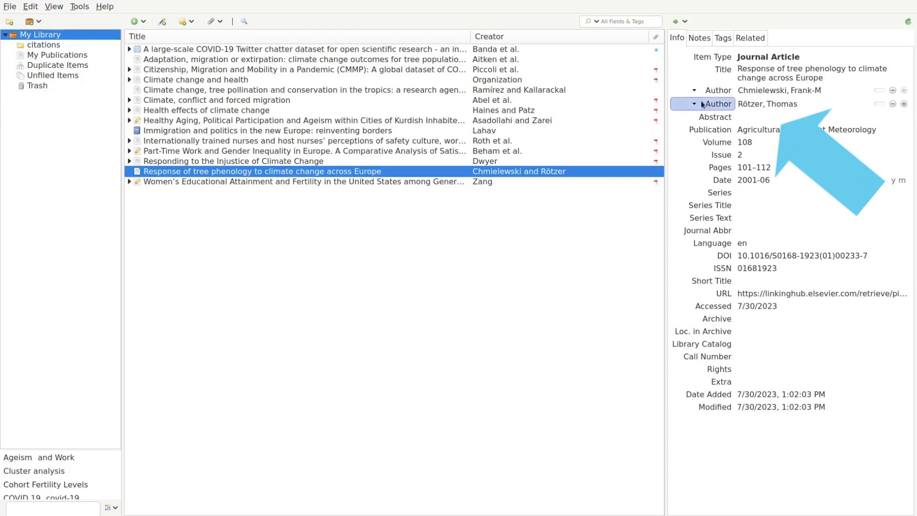
Copy the abstract from the article's ScienceDirect page via View Online and paste it into the Abstract field.
click(686, 21)
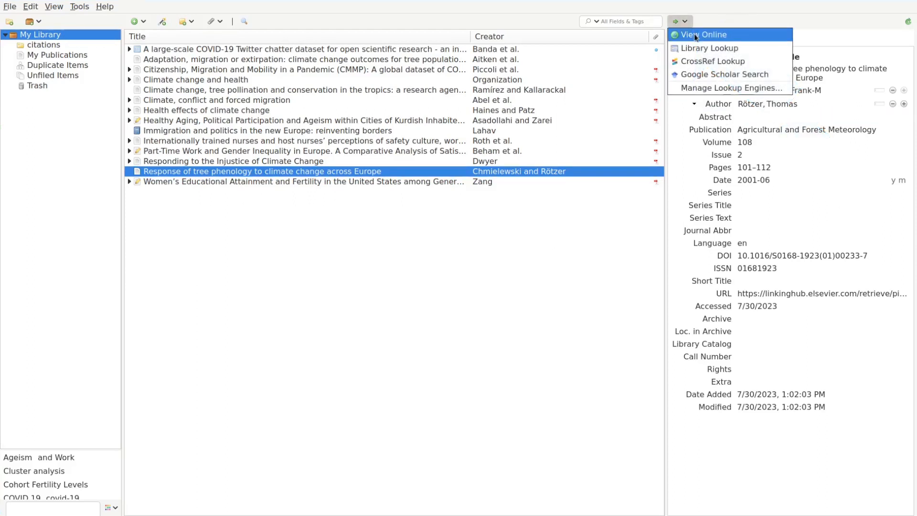
click(694, 33)
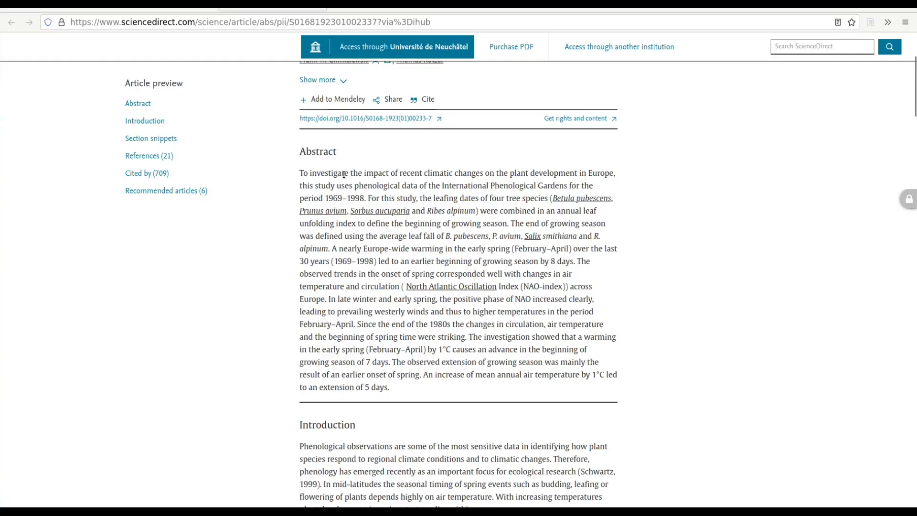
triple_click(344, 173)
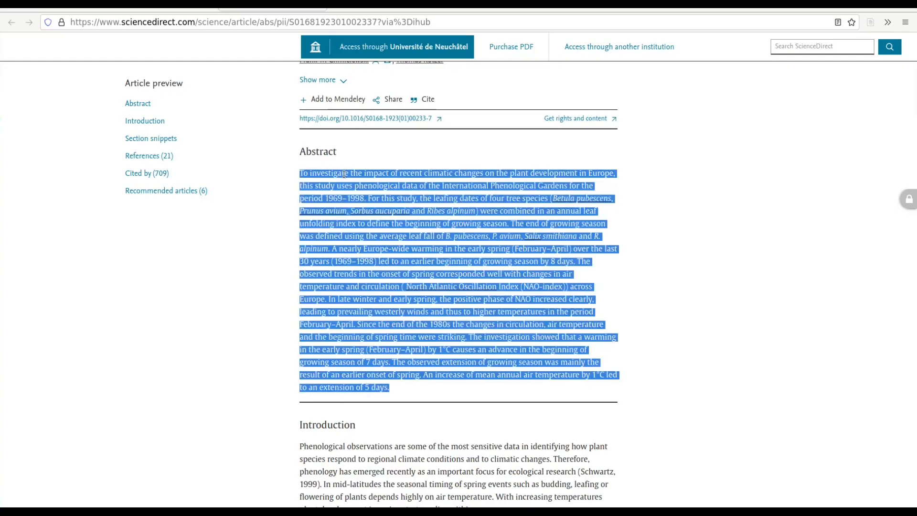
key(alt+Tab)
click(763, 110)
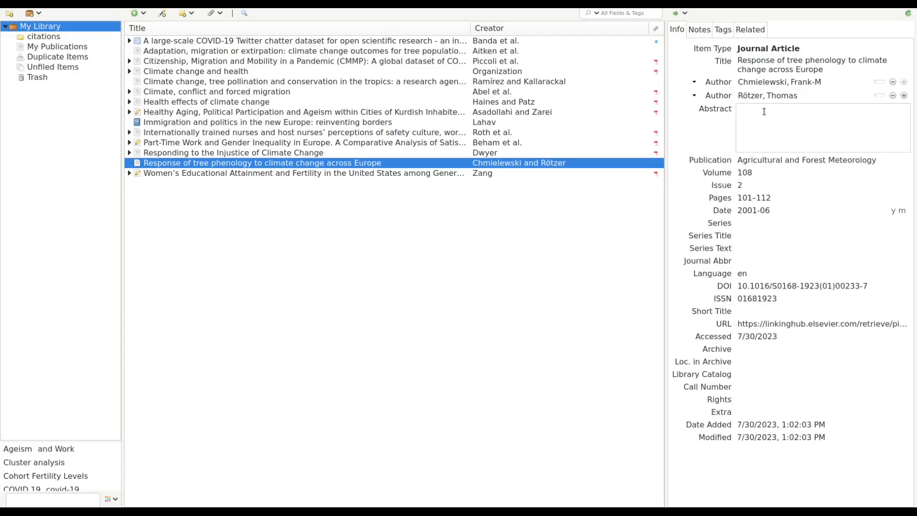
key(ctrl+v)
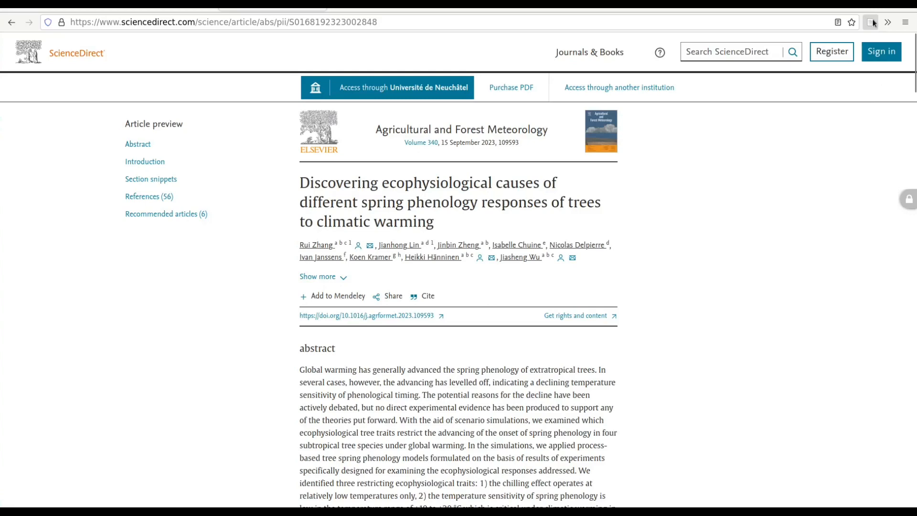
Save the ScienceDirect tree spring phenology article via the Connector into the citations collection.
click(873, 22)
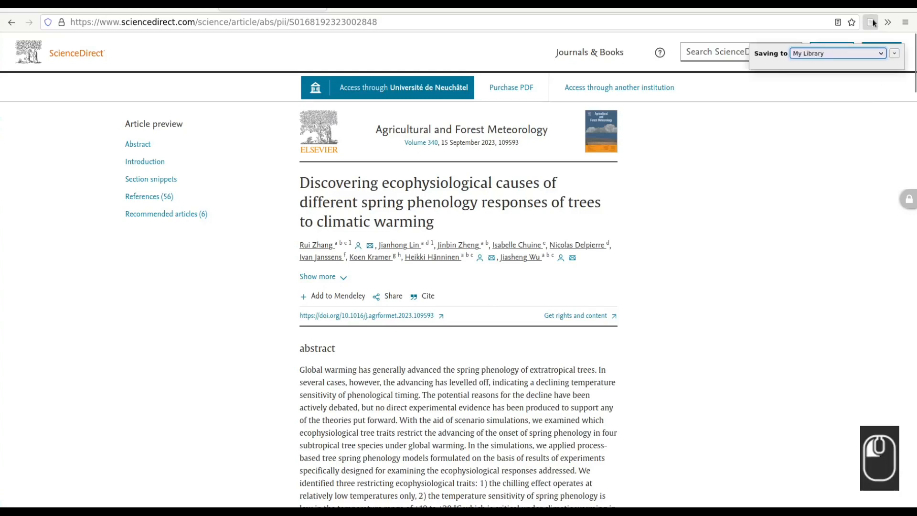
click(884, 54)
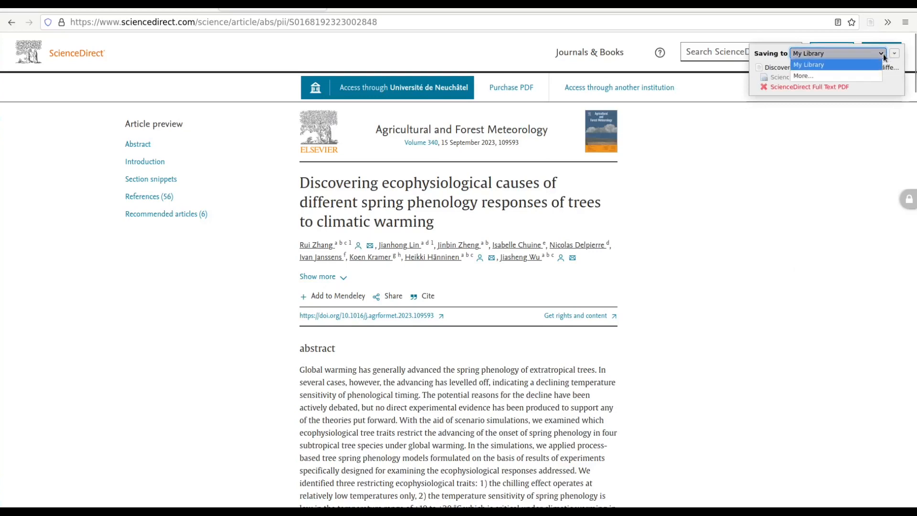
click(850, 76)
click(823, 78)
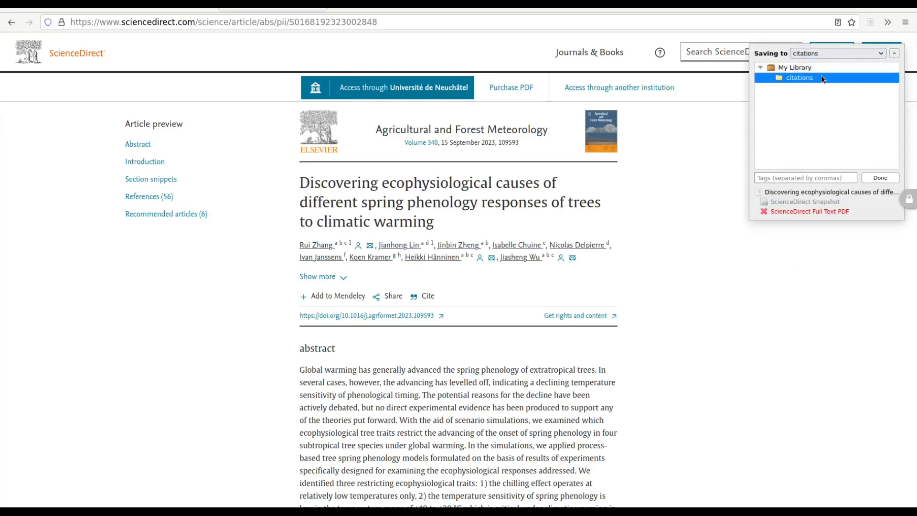
click(880, 178)
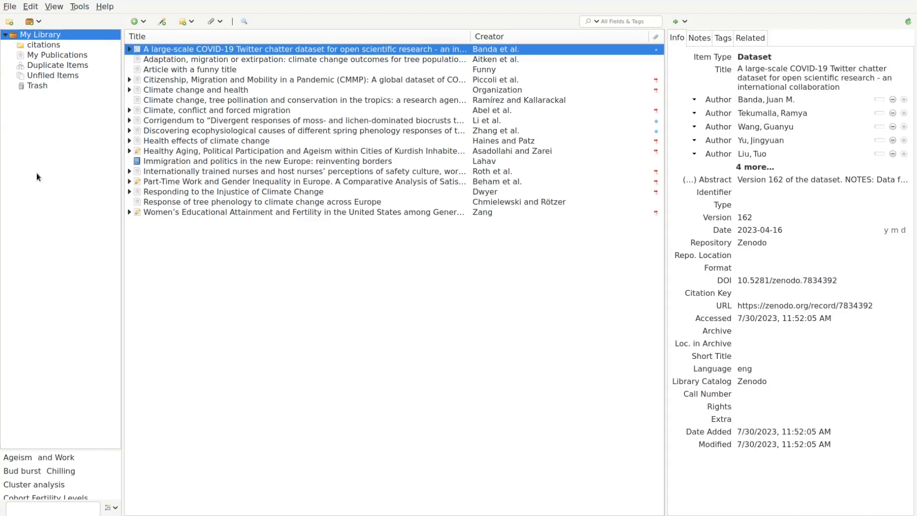
Create three new collections named Health, Climate and Trees.
click(11, 26)
text(H)
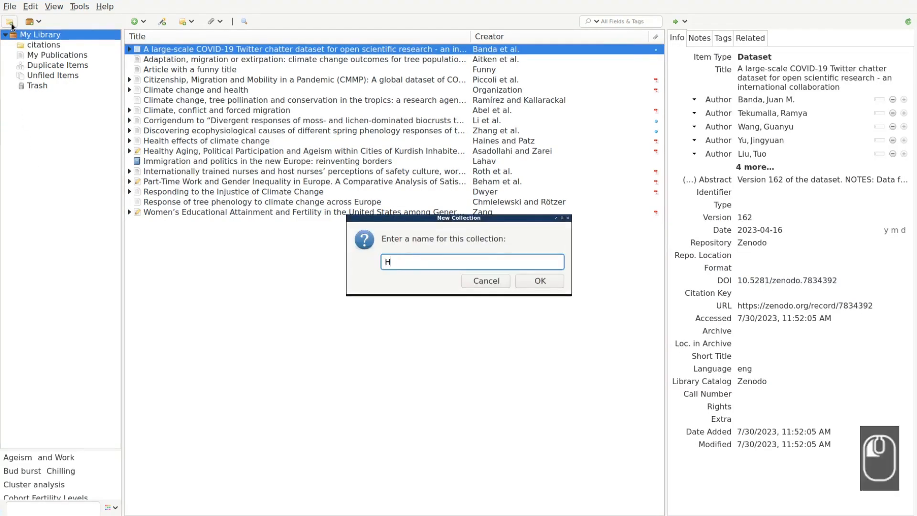
text(ealth)
key(Return)
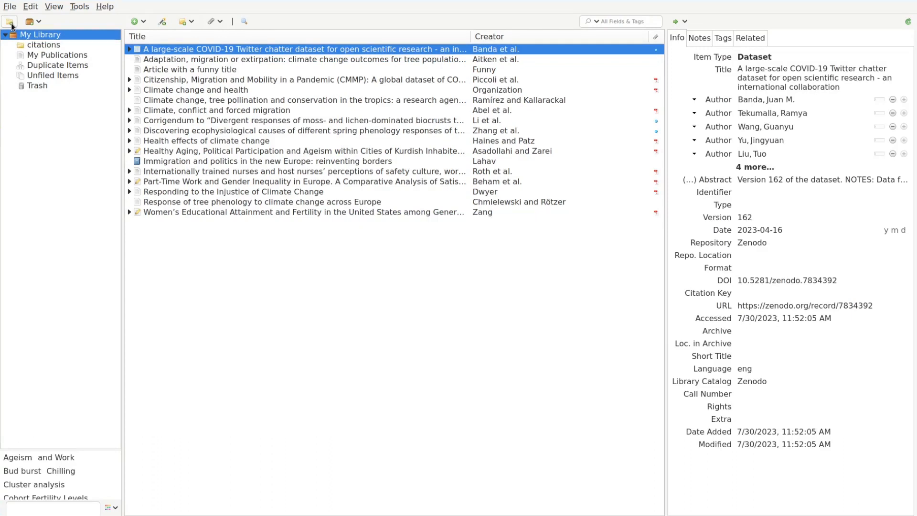
click(11, 26)
text(Climate)
key(Return)
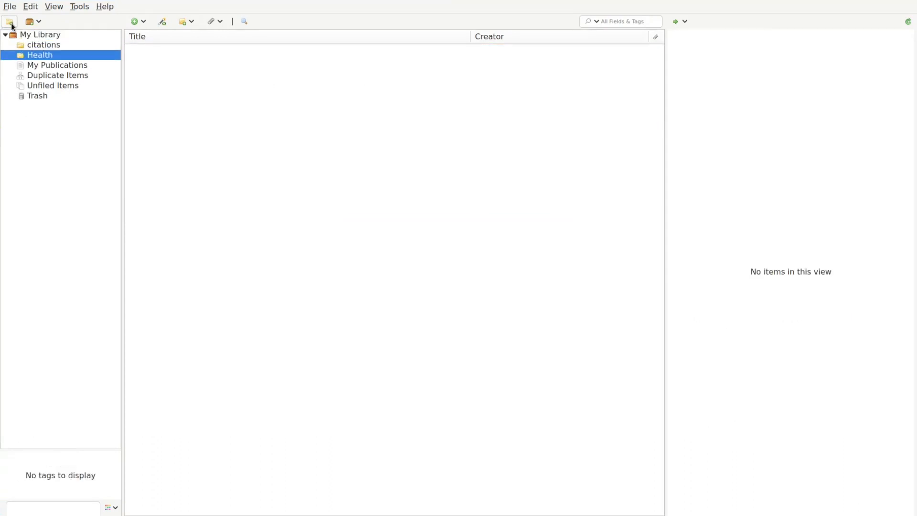
click(10, 26)
text(Trees)
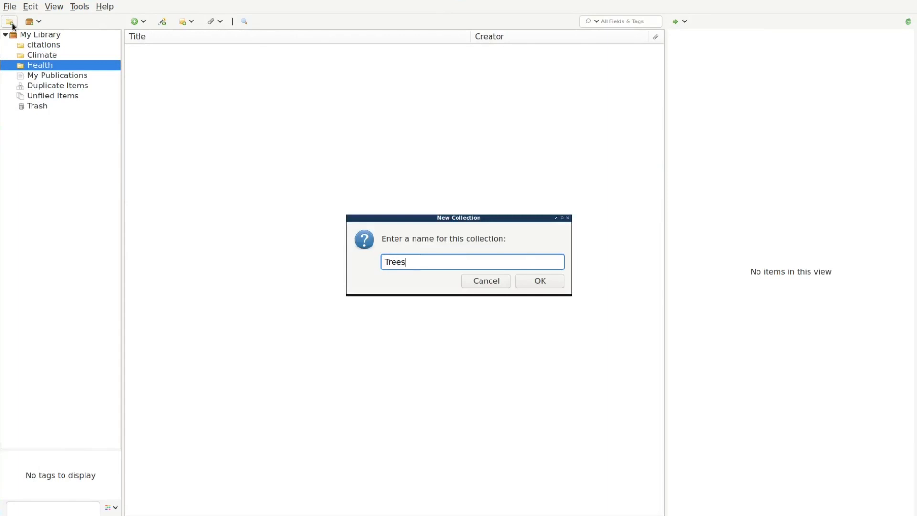
key(Return)
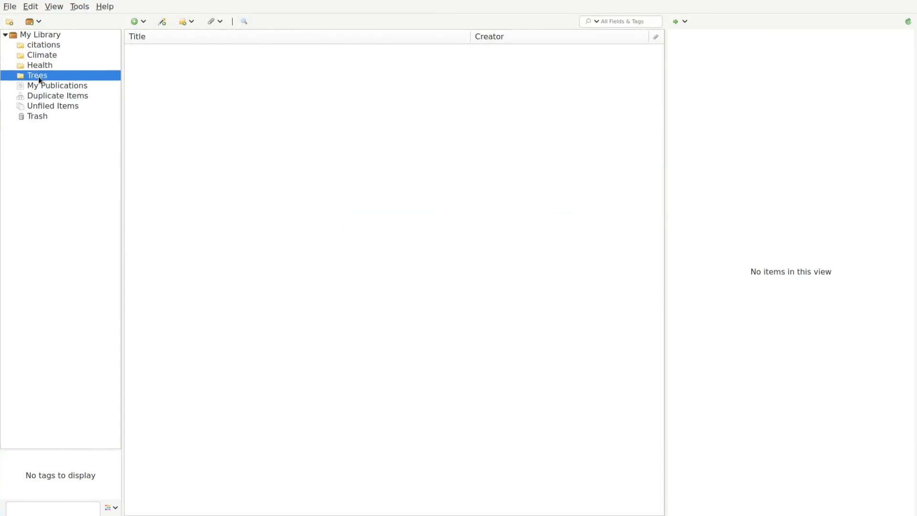
Nest Trees inside Climate and add a Water subcollection under Climate.
drag(40, 81, 65, 60)
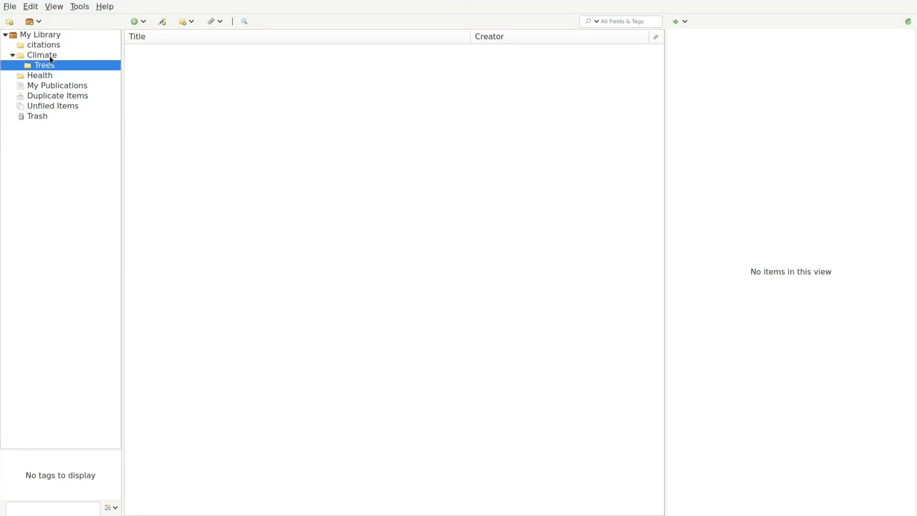
right_click(59, 55)
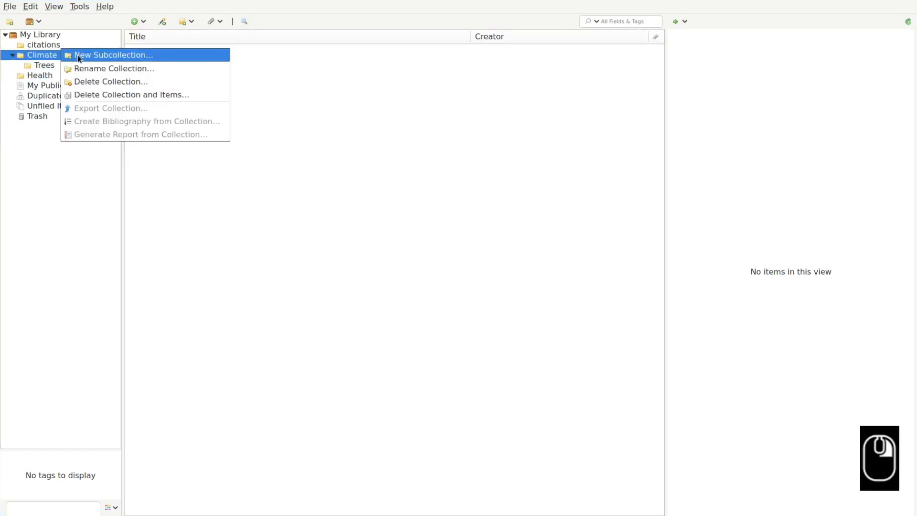
click(79, 57)
text(Water)
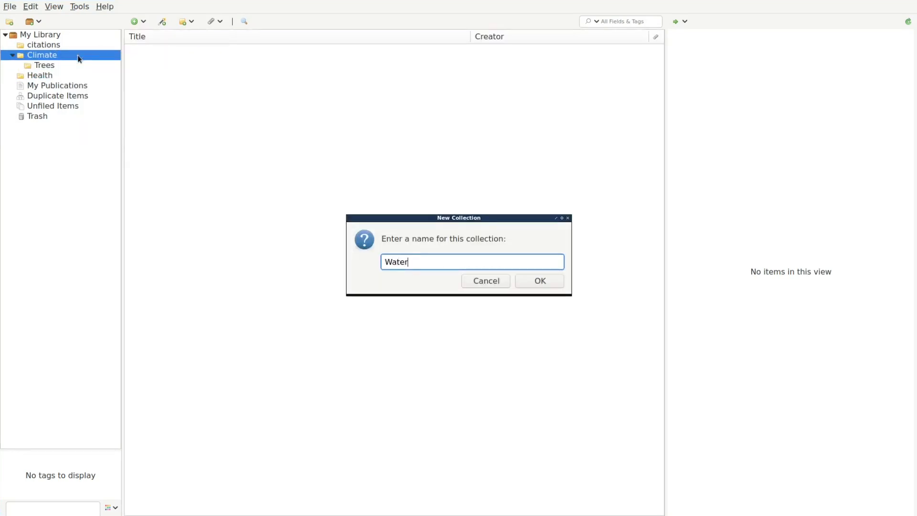
key(Return)
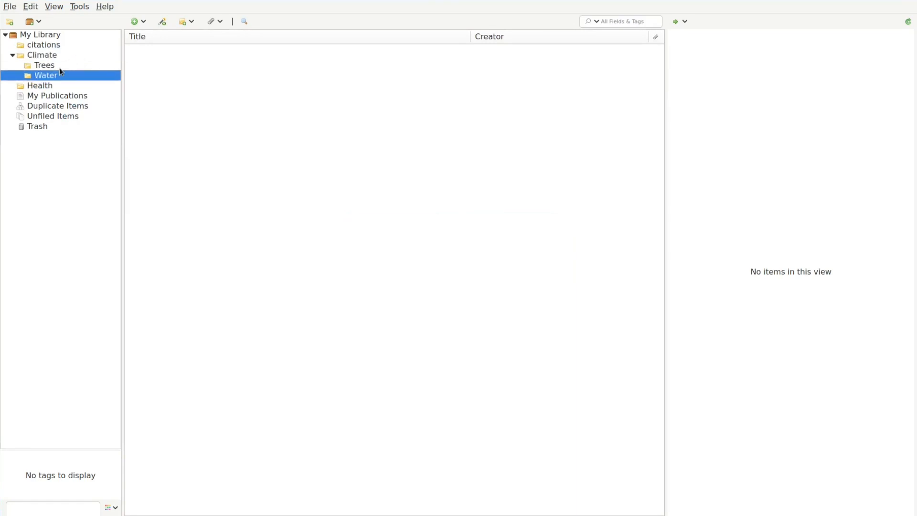
right_click(61, 64)
File pollination and phenology articles under Trees, forced migration under Climate, Health effects under Health and Climate.
click(33, 38)
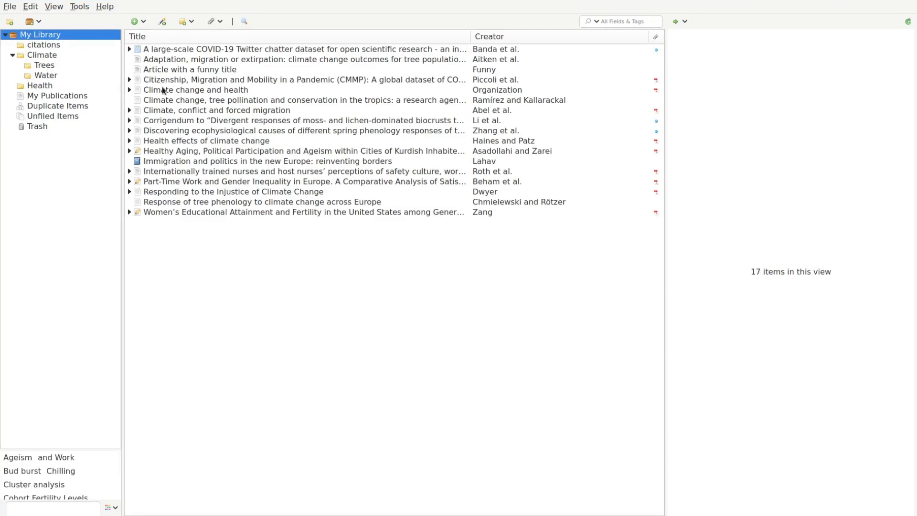
drag(168, 102, 80, 70)
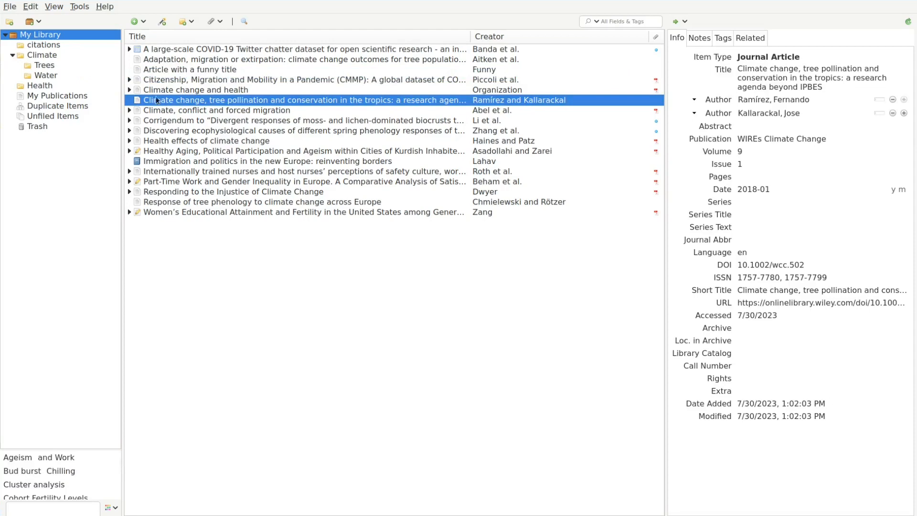
click(180, 116)
drag(180, 116, 65, 56)
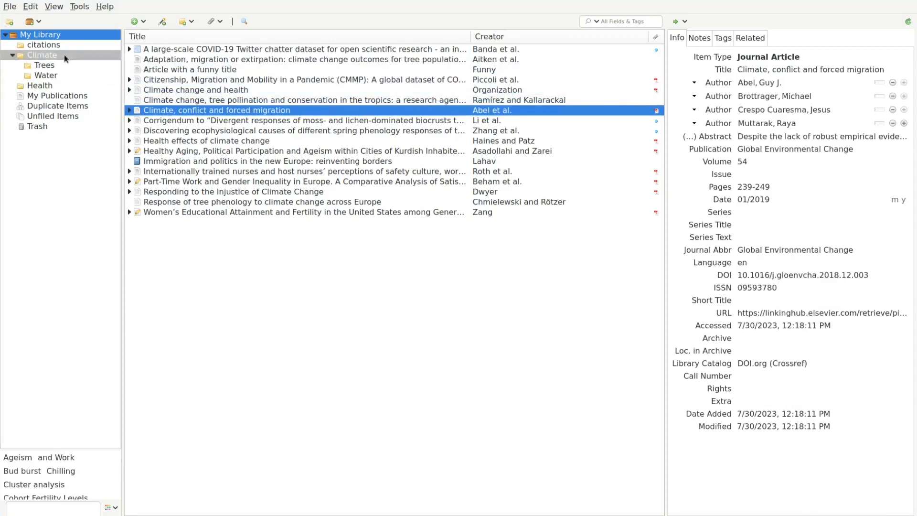
drag(162, 131, 70, 67)
click(159, 142)
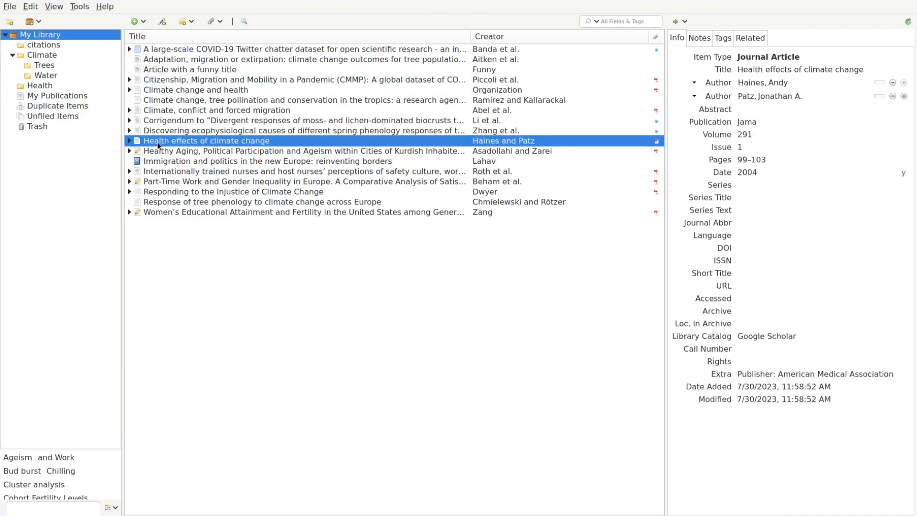
drag(157, 141, 67, 88)
drag(157, 139, 62, 55)
Remove 'Article with a funny title' from the Health collection and return to My Library.
click(62, 56)
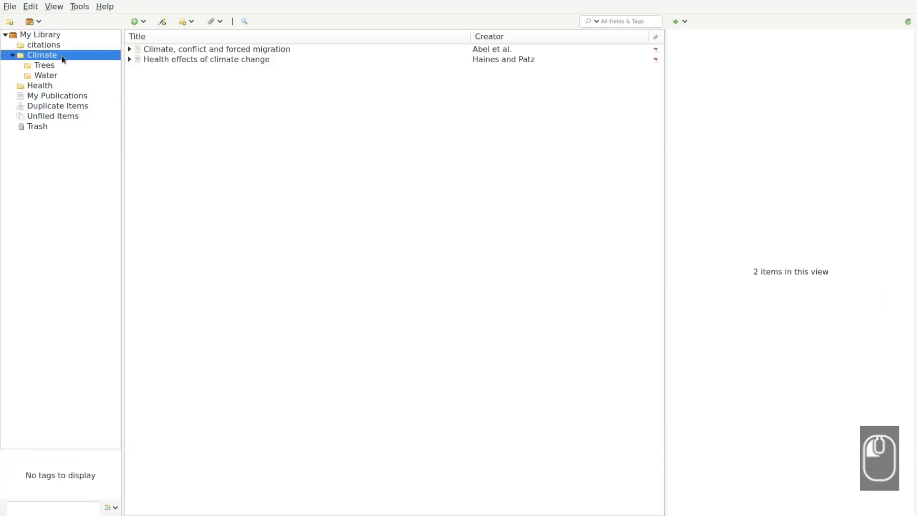
click(56, 85)
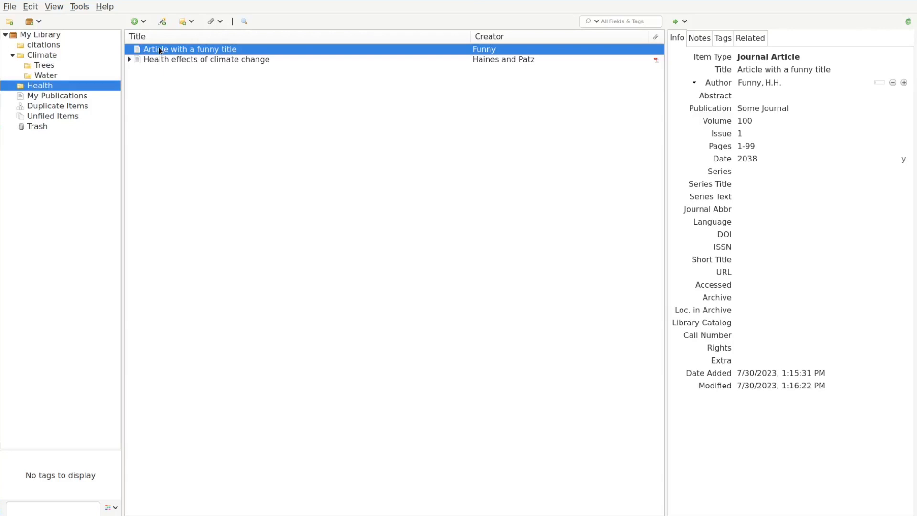
right_click(159, 50)
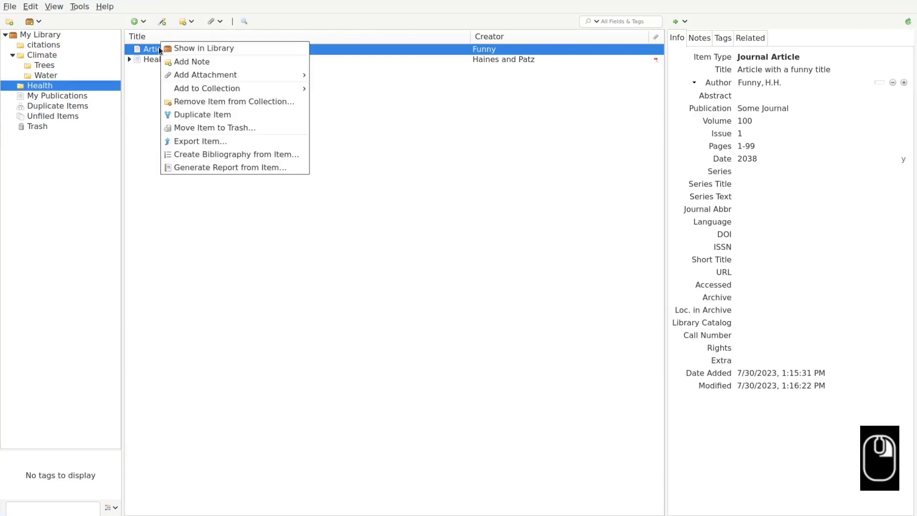
click(204, 102)
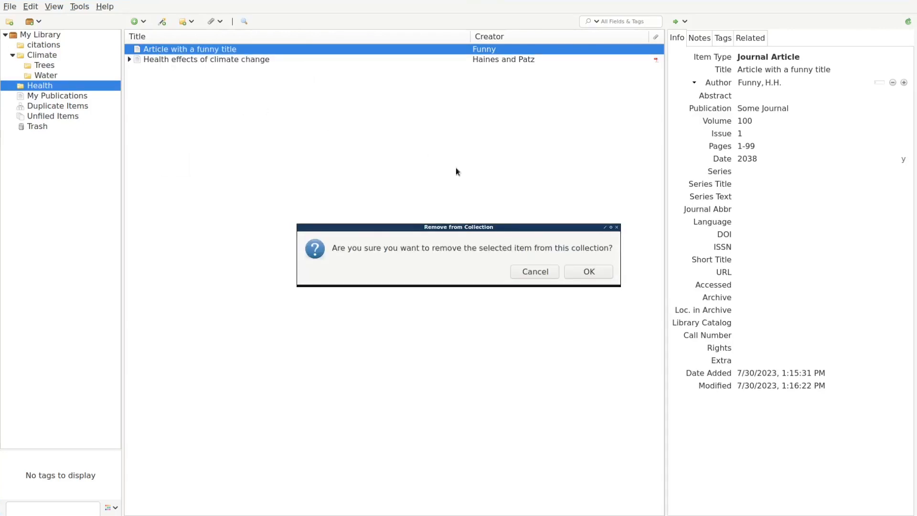
click(589, 272)
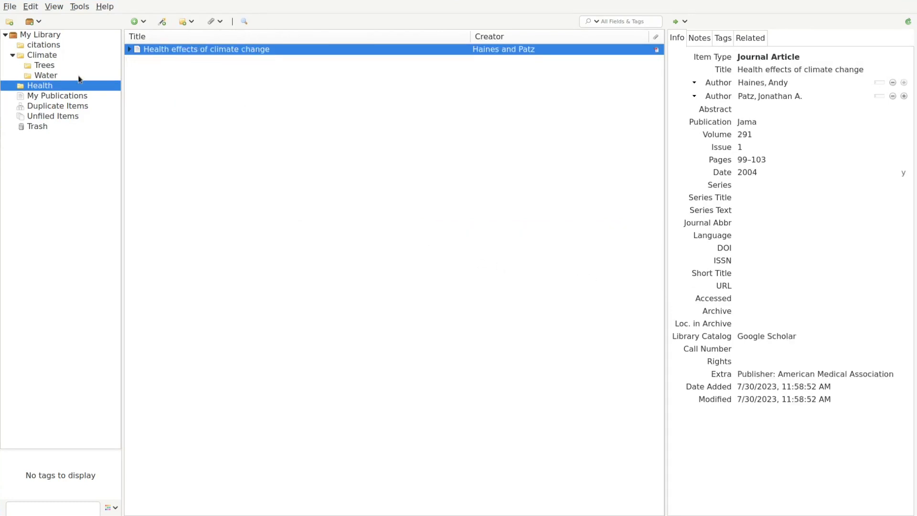
click(43, 34)
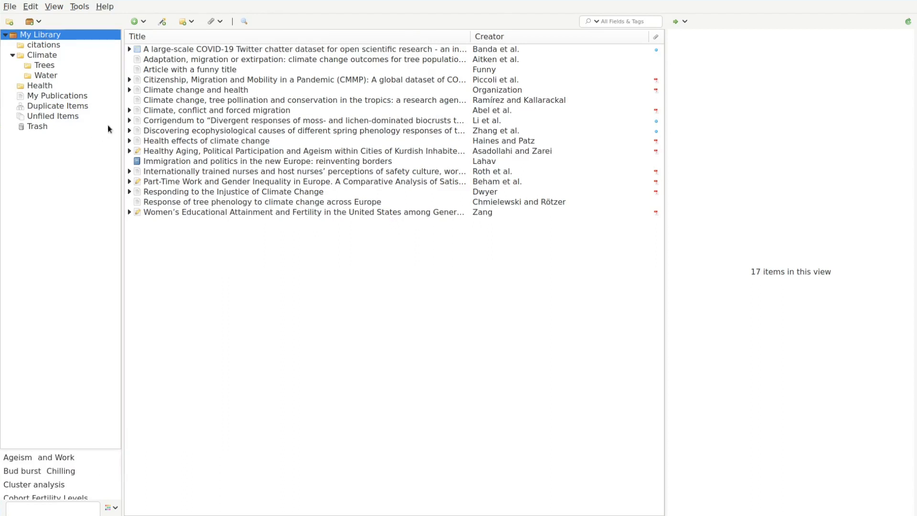
Move 'Article with a funny title' to the trash.
right_click(160, 69)
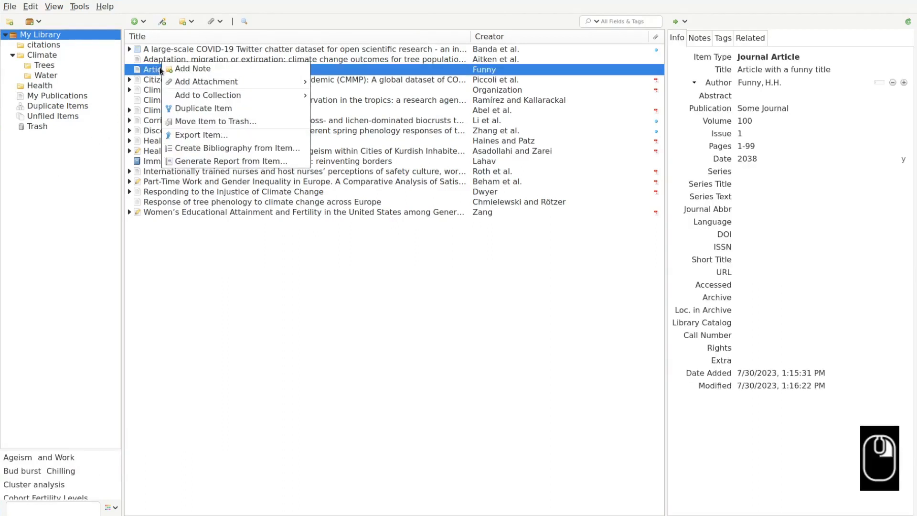
click(204, 121)
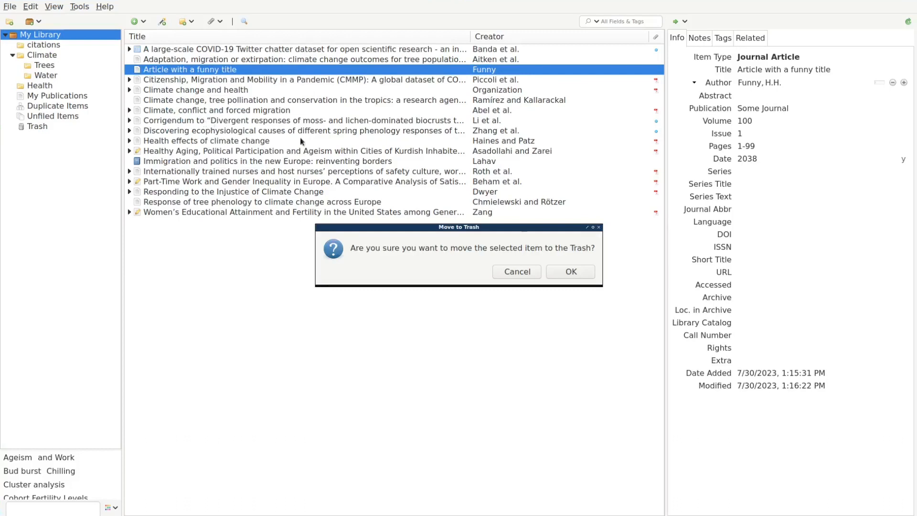
click(569, 271)
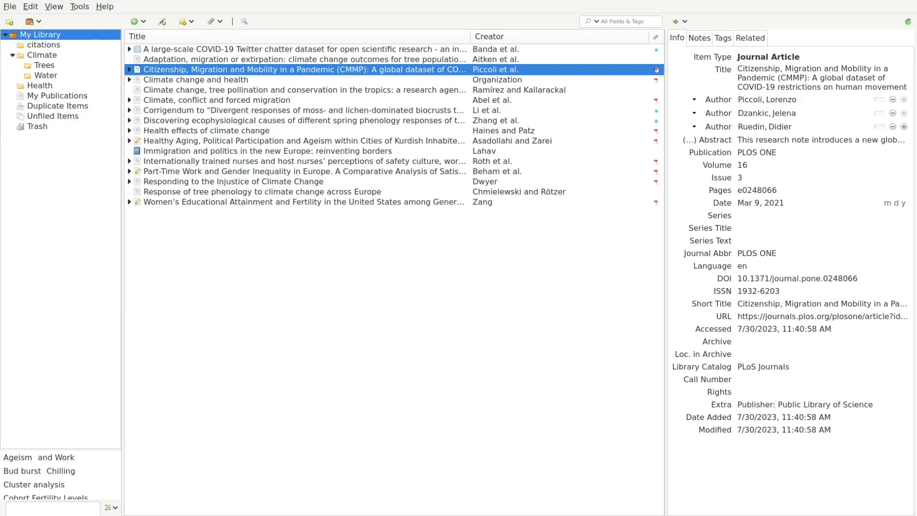
Hold Ctrl on the forced migration and tree pollination articles to highlight their collections.
click(189, 100)
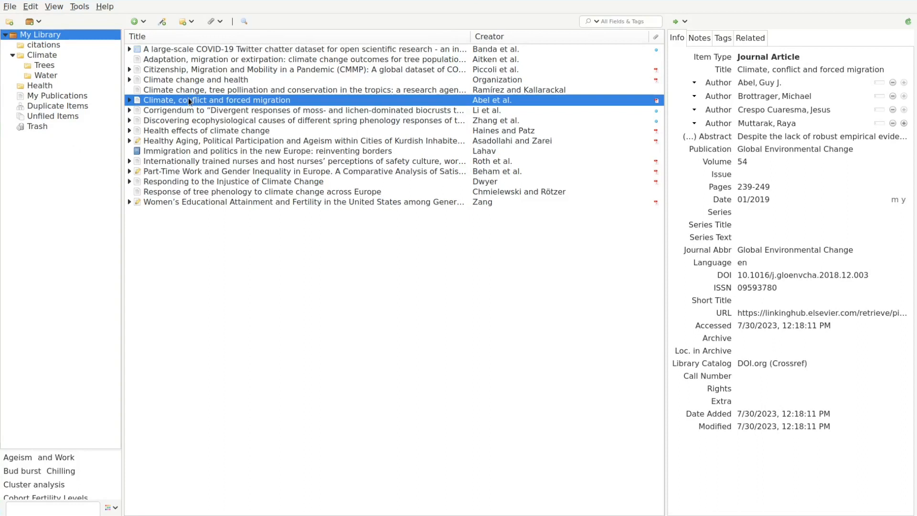
key(ctrl)
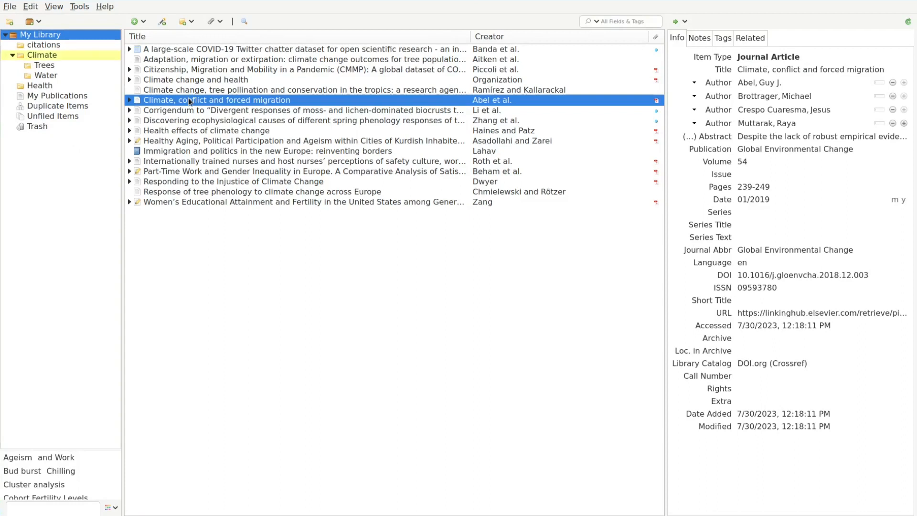
click(202, 90)
key(ctrl)
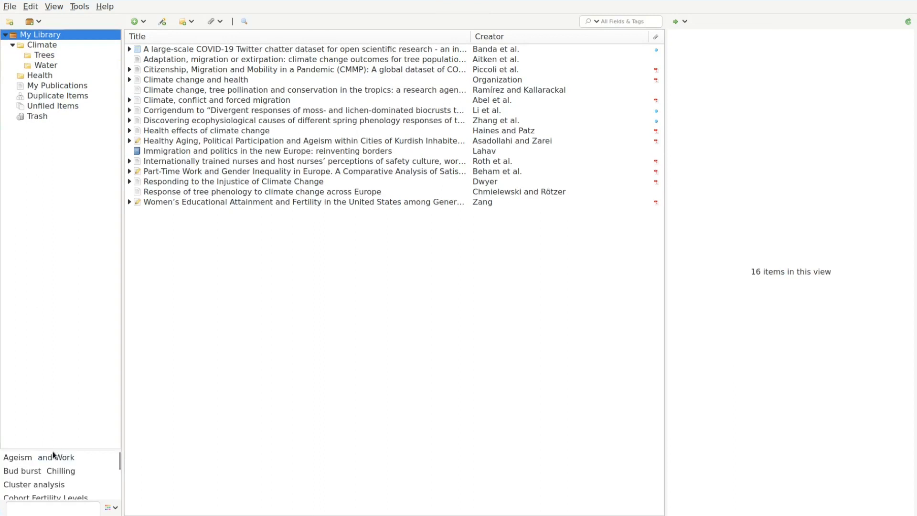
Enlarge the tag pane and turn off Show Automatic so automatic tags are hidden.
drag(53, 450, 62, 286)
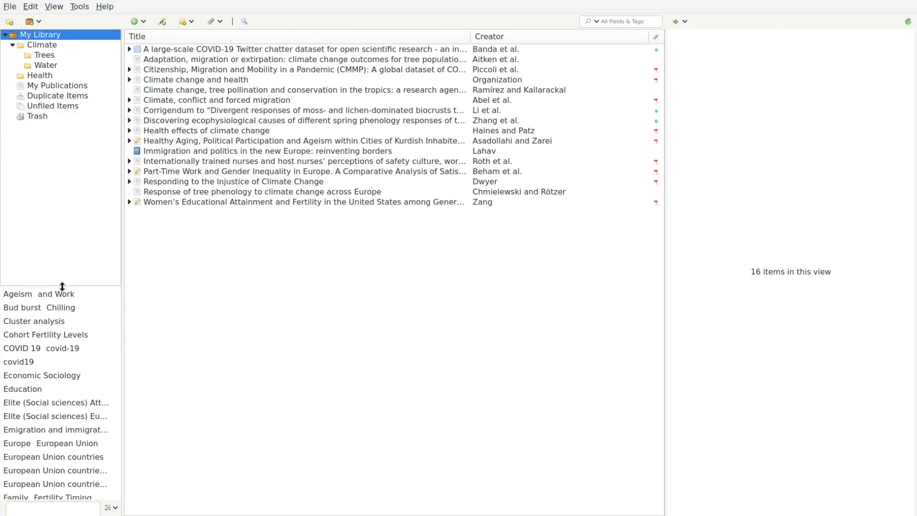
drag(62, 286, 59, 202)
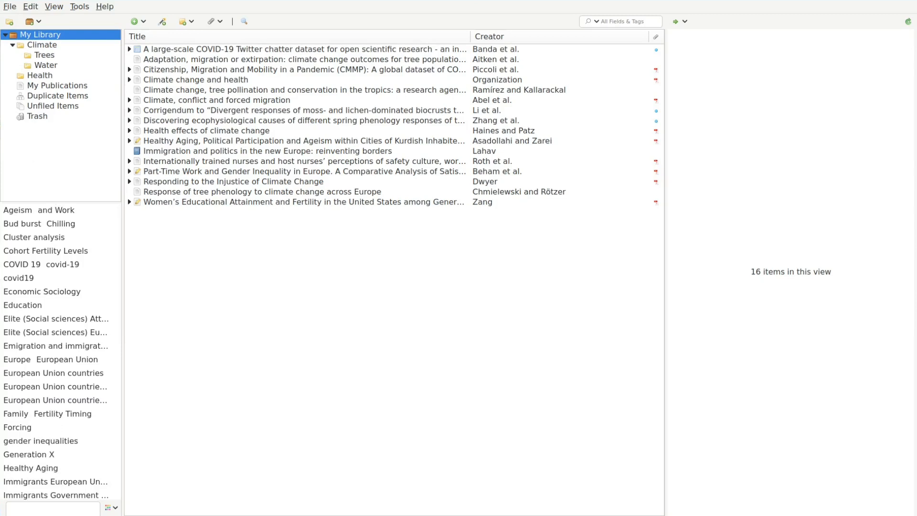
click(115, 508)
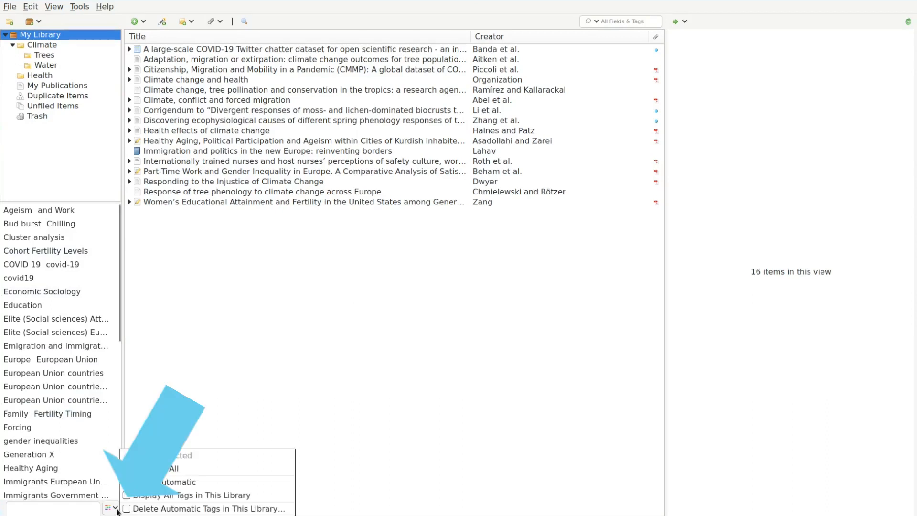
click(140, 482)
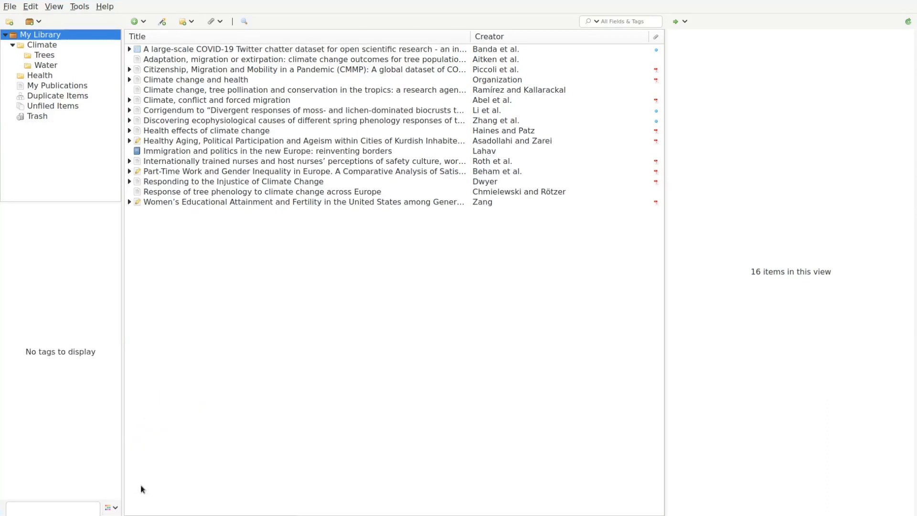
click(114, 507)
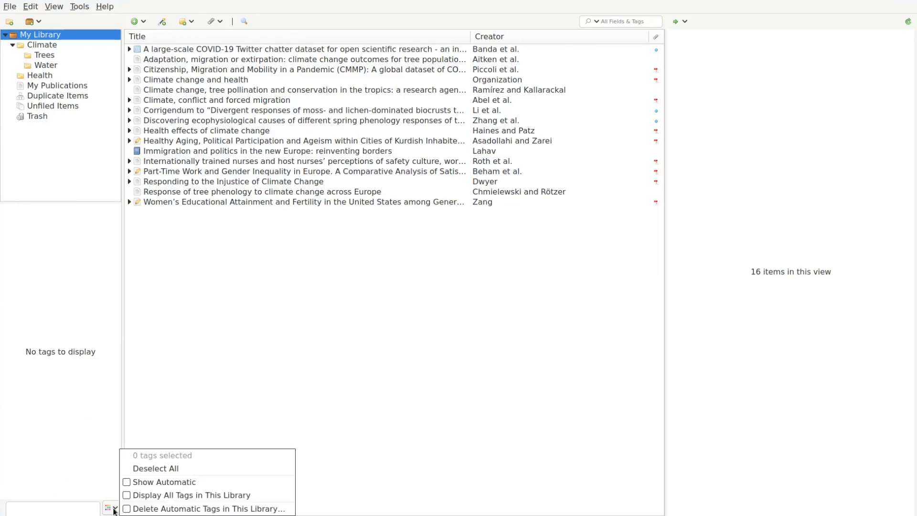
click(138, 483)
click(115, 508)
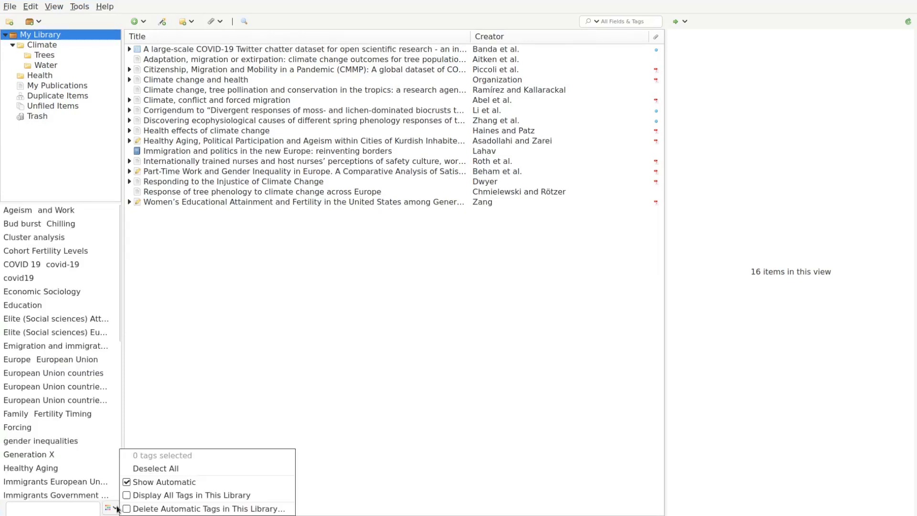
click(140, 483)
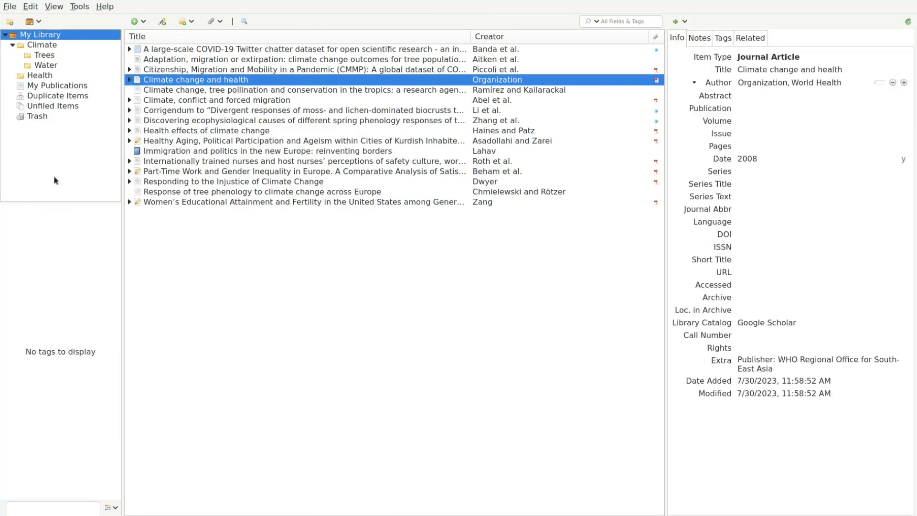
Tag the Climate change and health article with 'climate change' and 'health'.
click(724, 41)
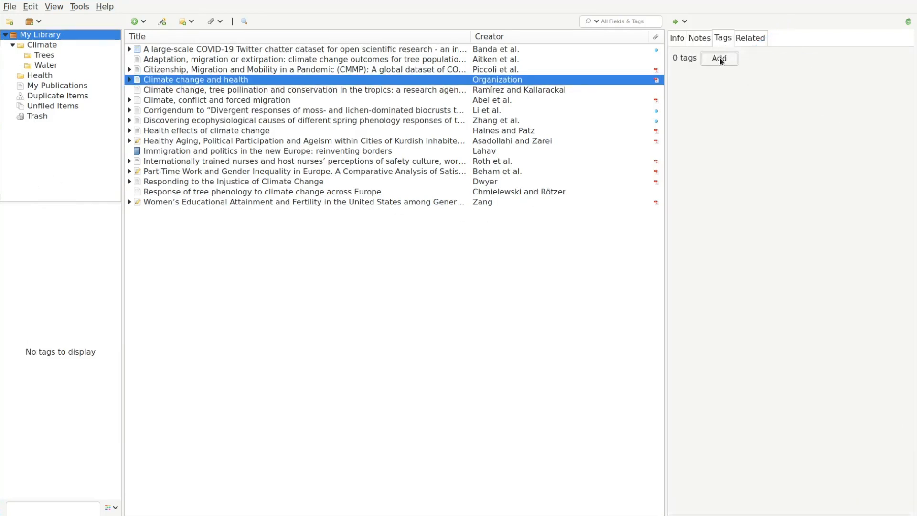
click(720, 57)
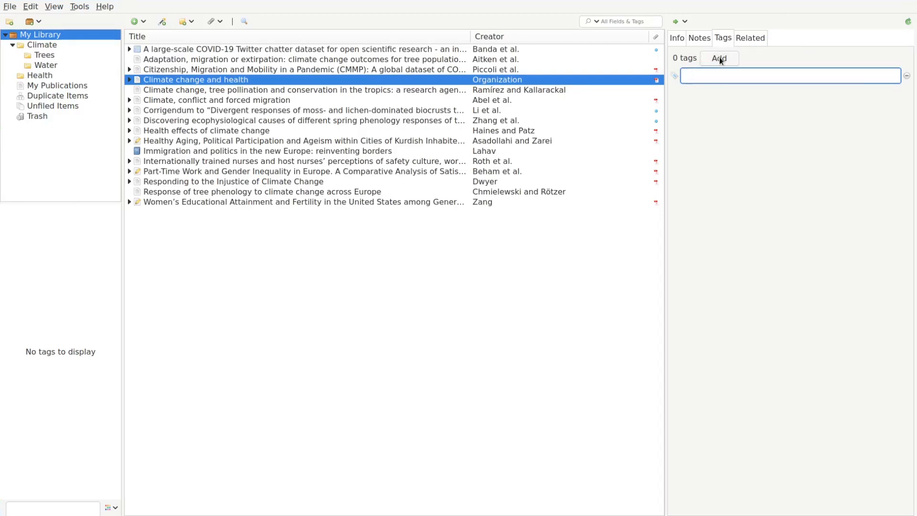
text(cime)
key(BackSpace)
key(BackSpace)
key(Escape)
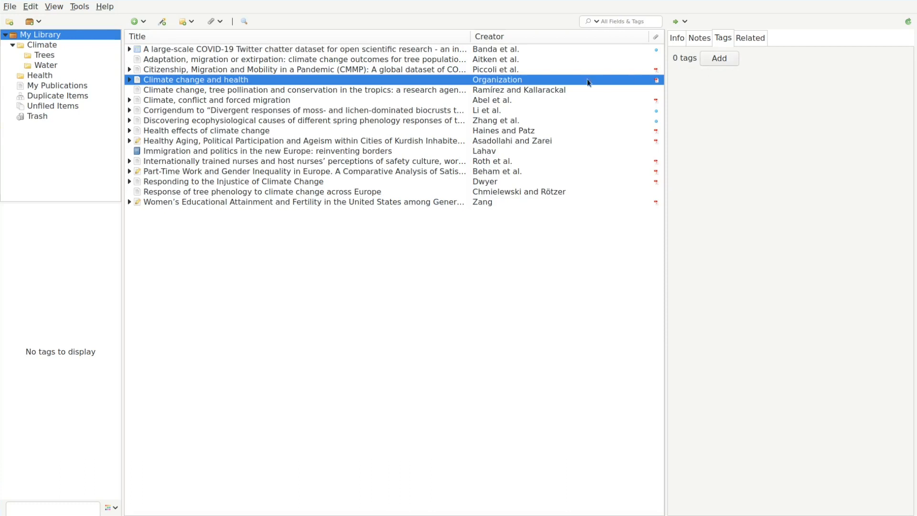
click(715, 59)
text(climate change)
key(Return)
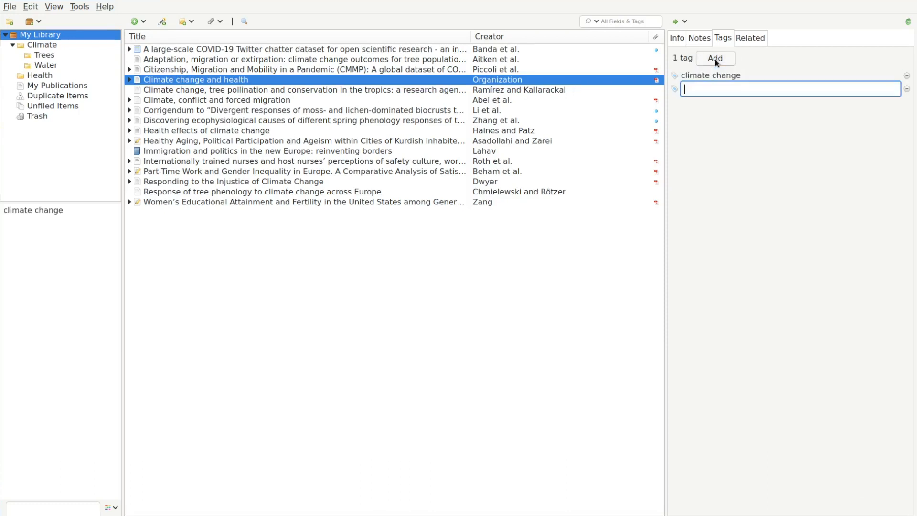
text(health)
key(Return)
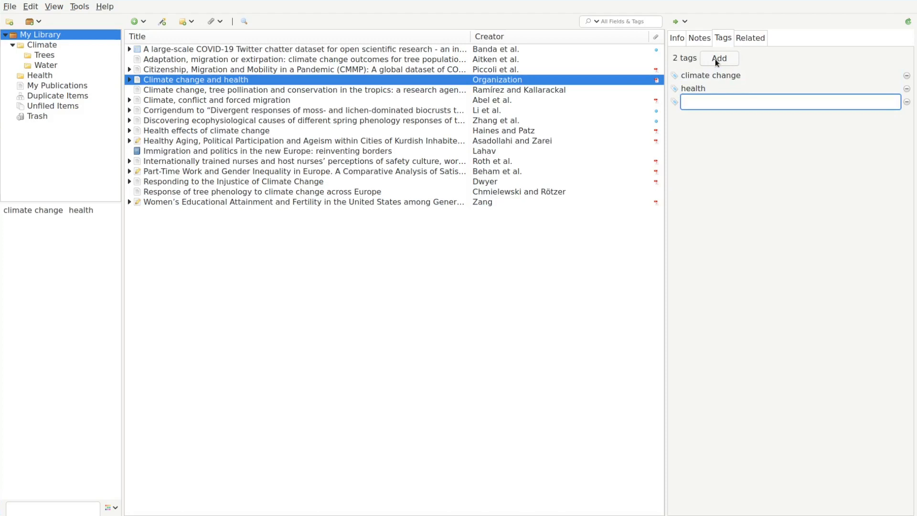
click(460, 270)
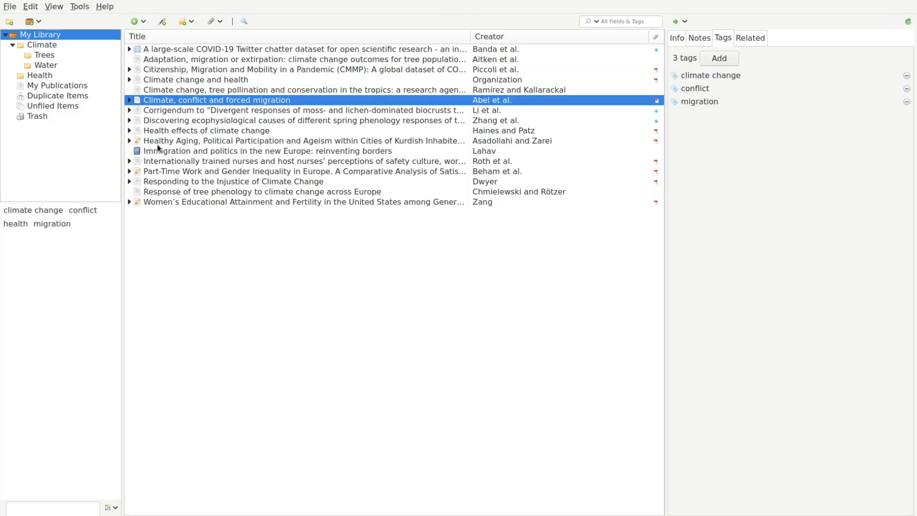
Give the Health effects of climate change and Healthy Aging articles the health tag.
click(194, 133)
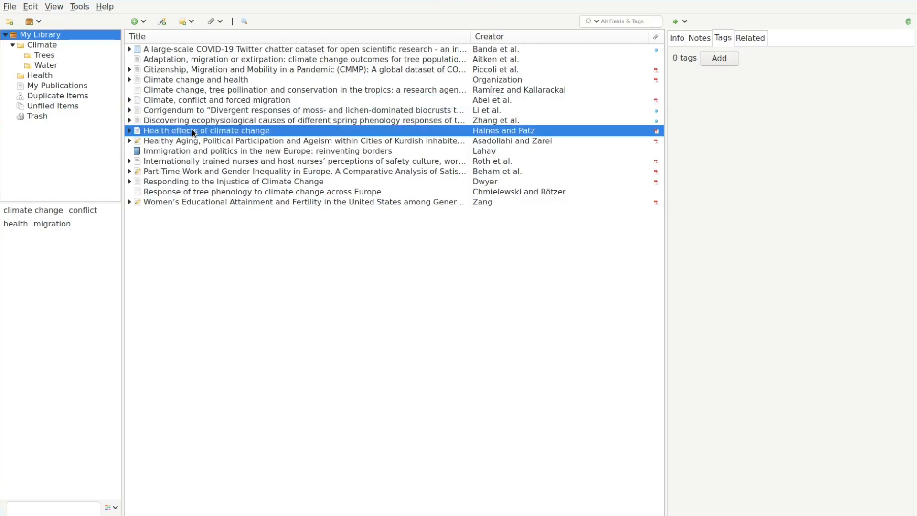
ctrl+click(183, 143)
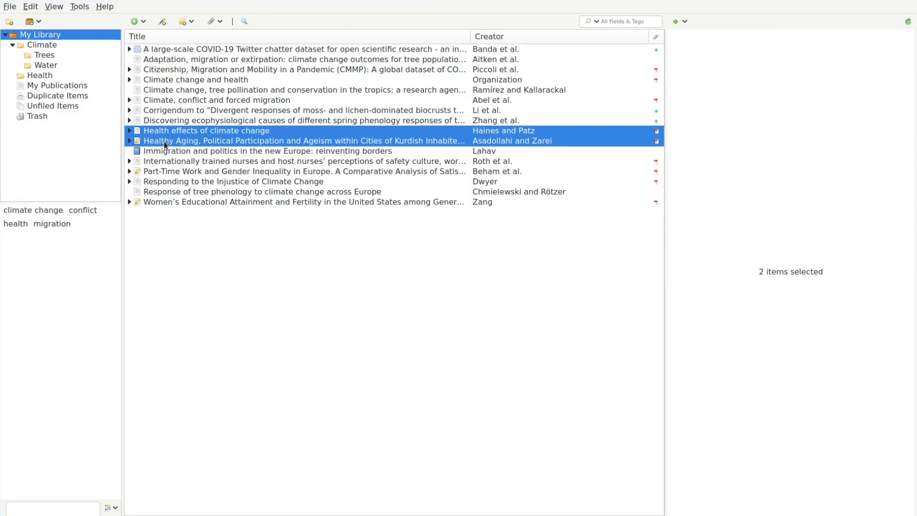
drag(164, 142, 22, 228)
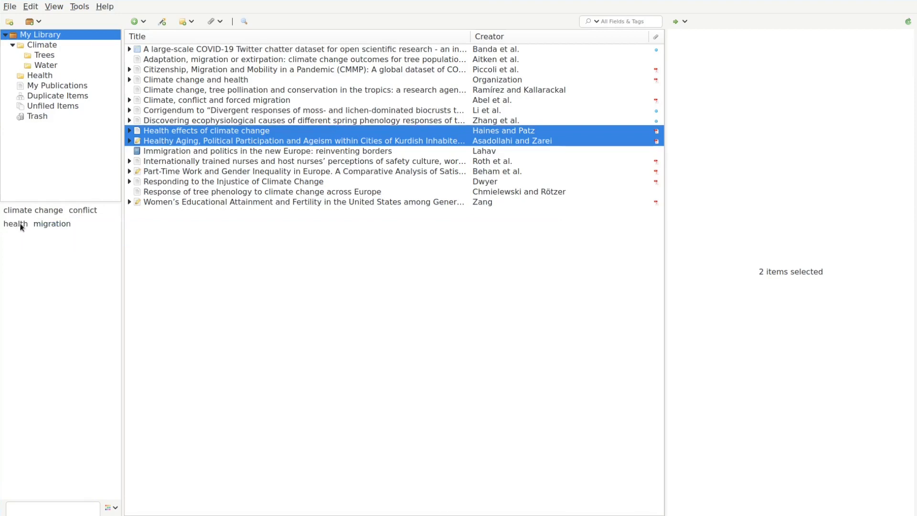
click(205, 133)
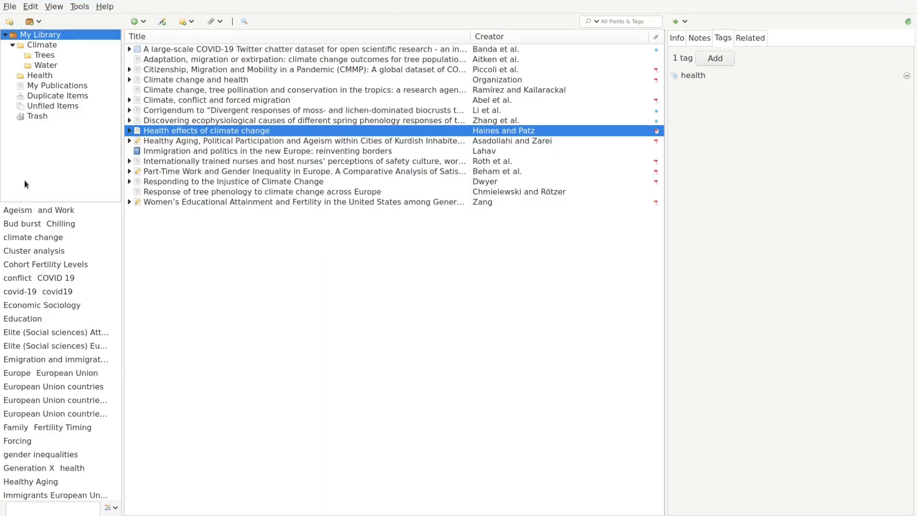
Rename the COVID 19 tag to 'covid-19'.
right_click(49, 280)
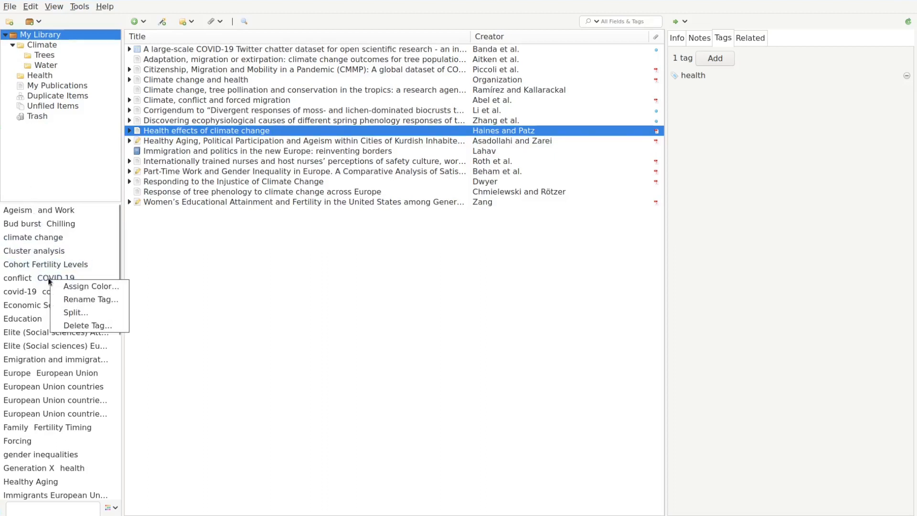
click(82, 300)
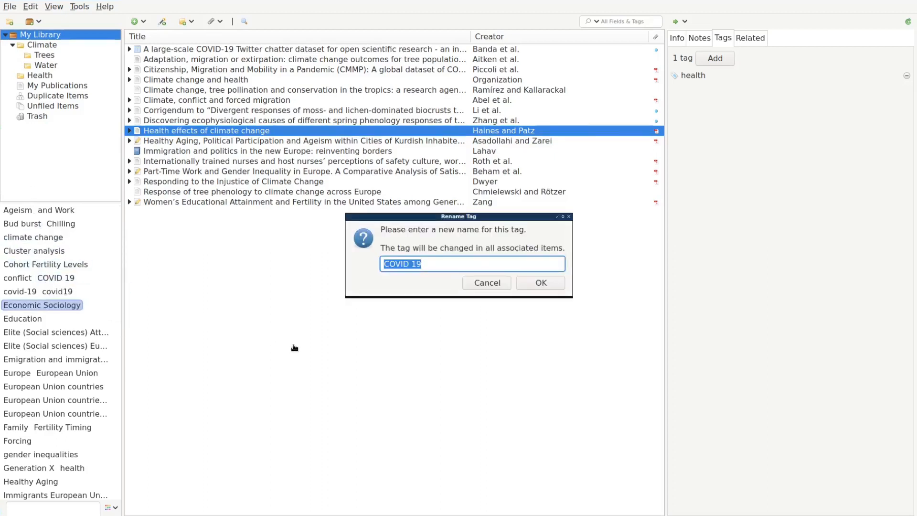
text(covid-19)
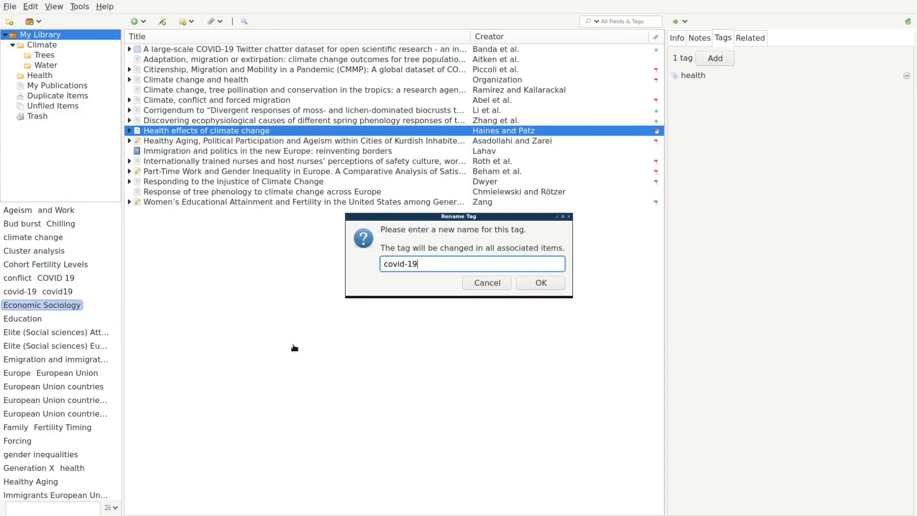
click(524, 283)
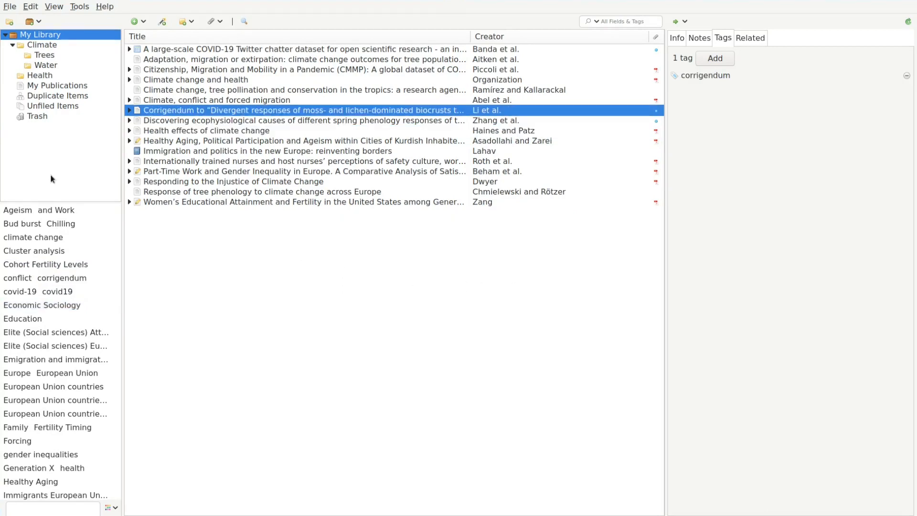
Remove the corrigendum tag from its item and delete the Cluster analysis tag everywhere.
click(724, 79)
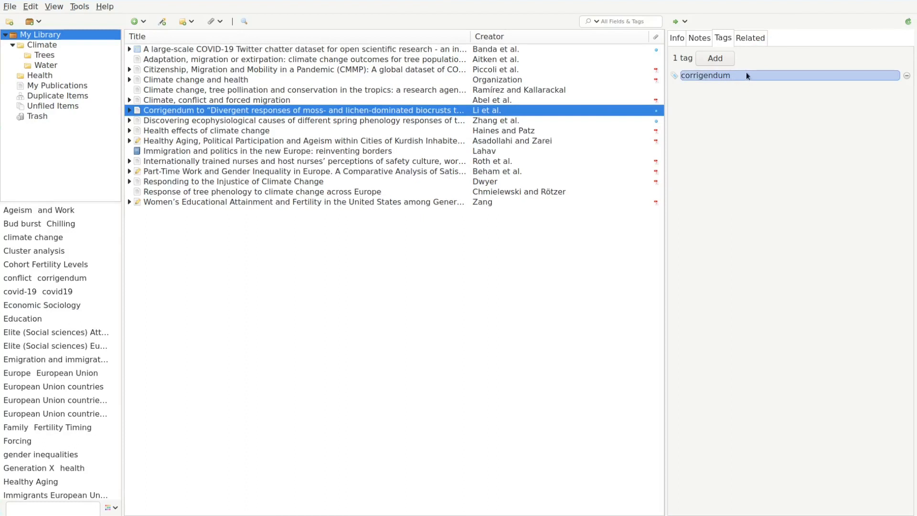
click(907, 76)
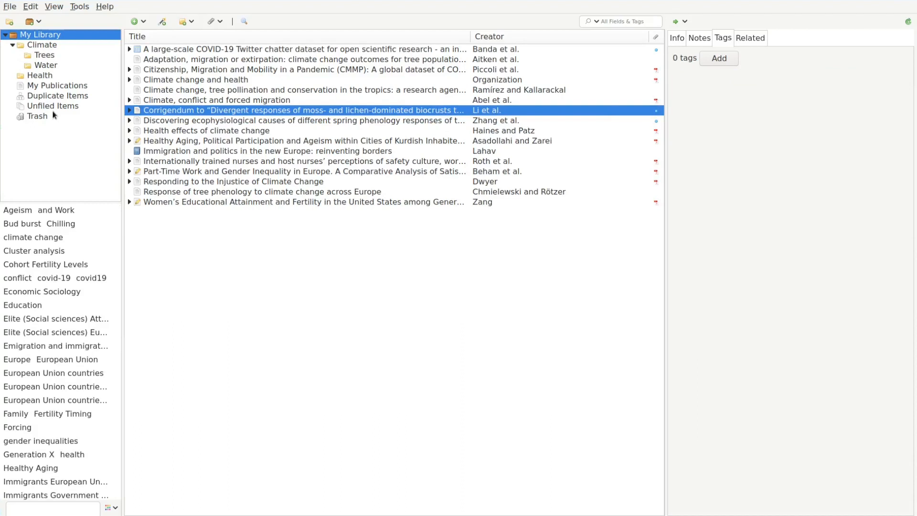
right_click(33, 251)
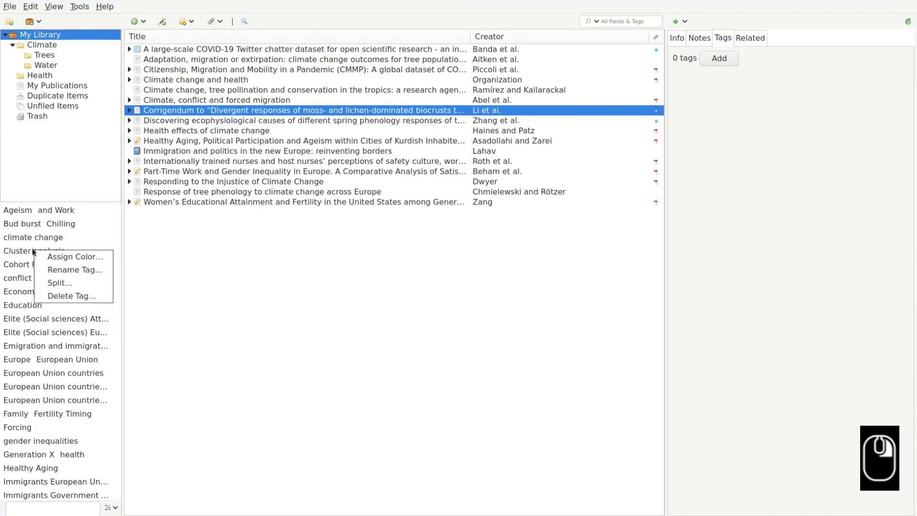
click(70, 296)
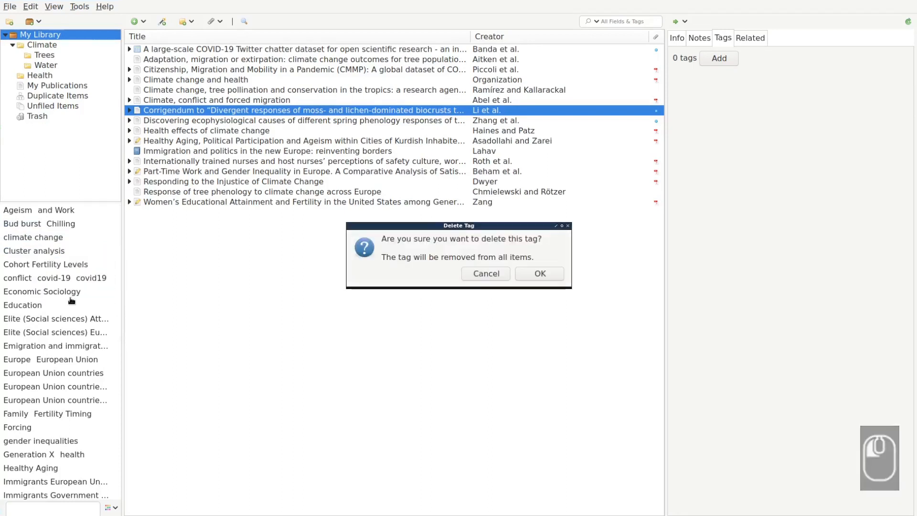
click(542, 277)
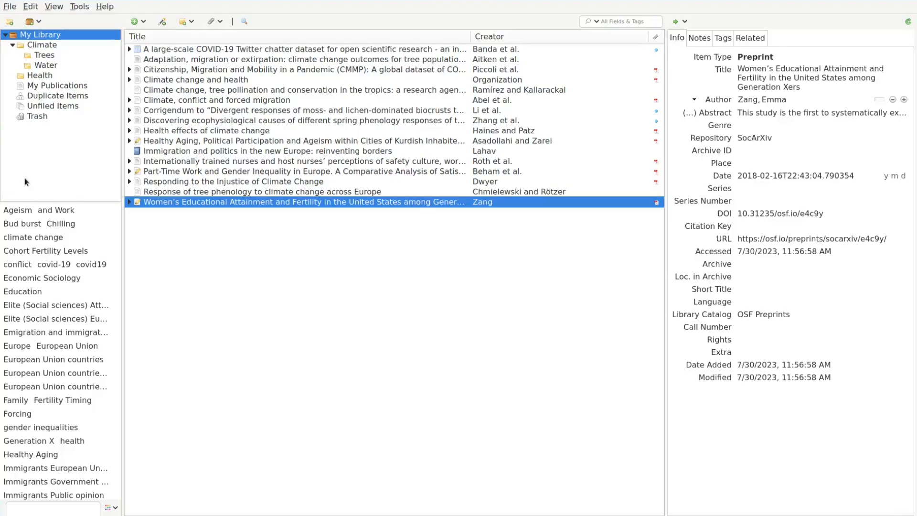
click(28, 238)
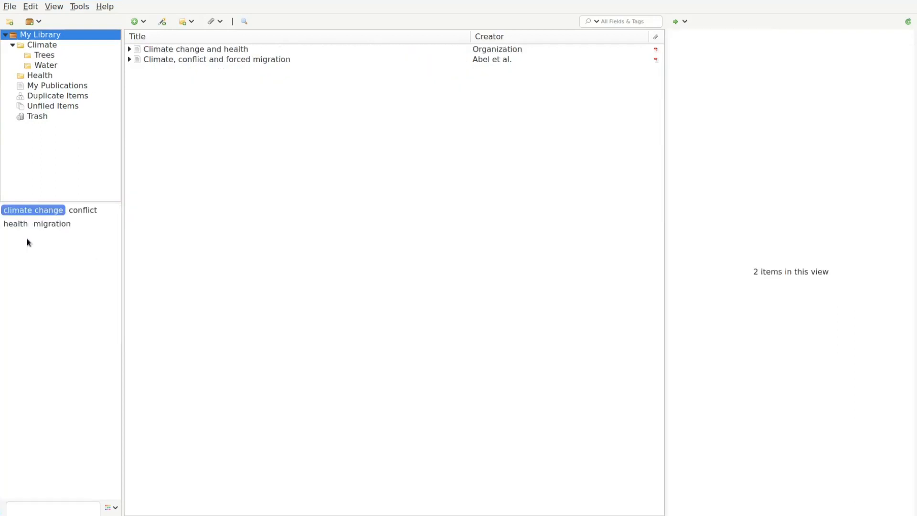
click(34, 213)
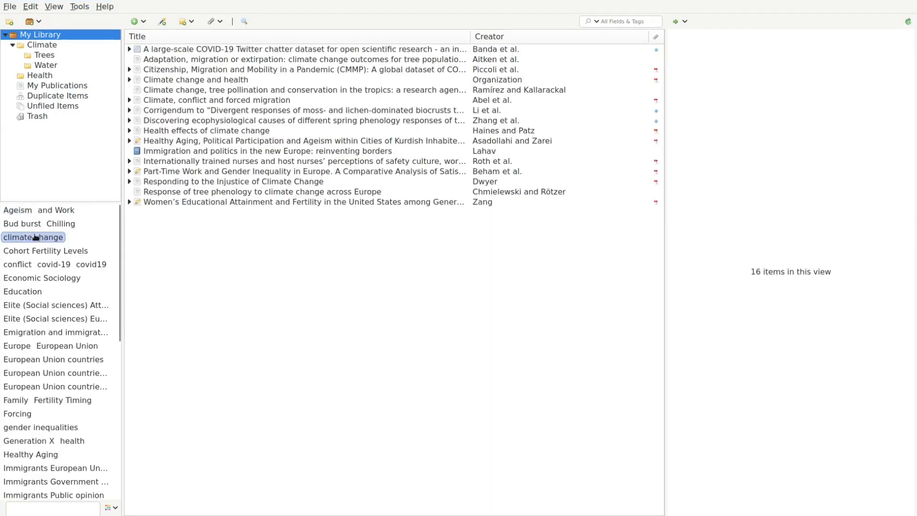
click(35, 238)
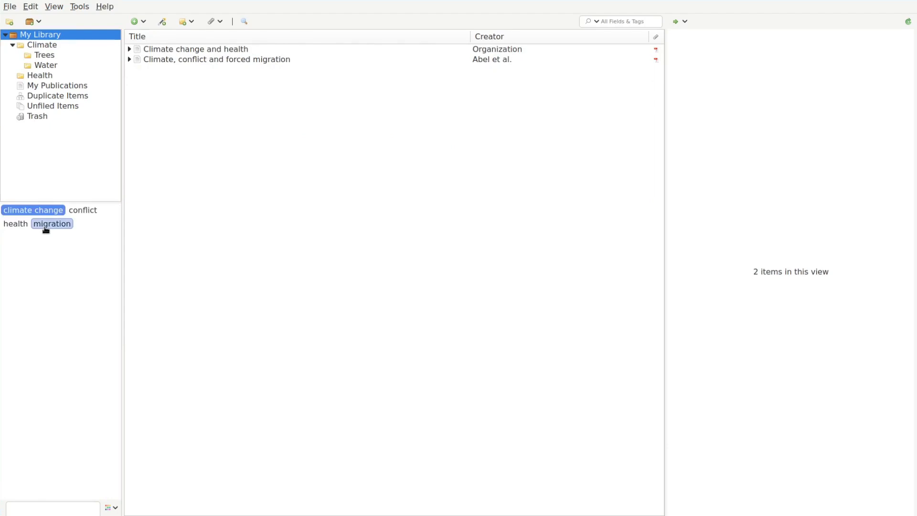
click(46, 224)
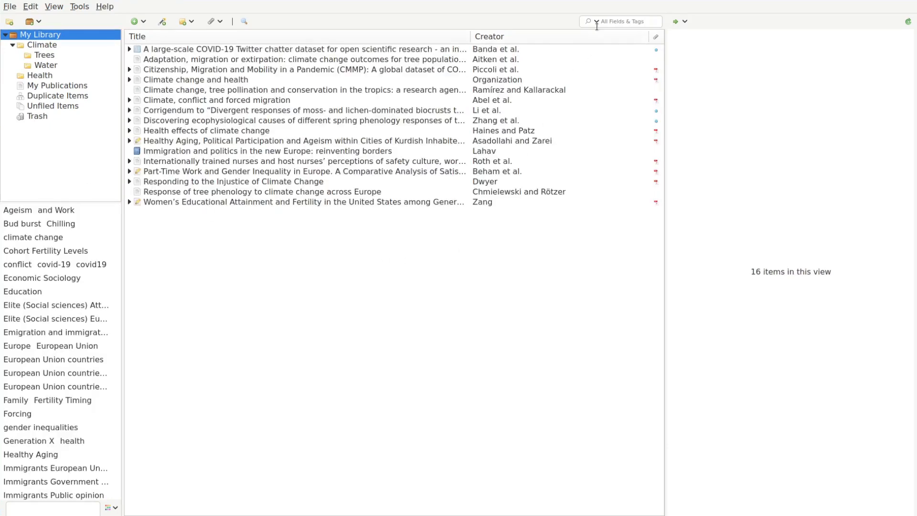
Switch quick search to Title, Creator, Year mode, testing with 'climate' and 'abel' searches.
click(614, 22)
text(climate)
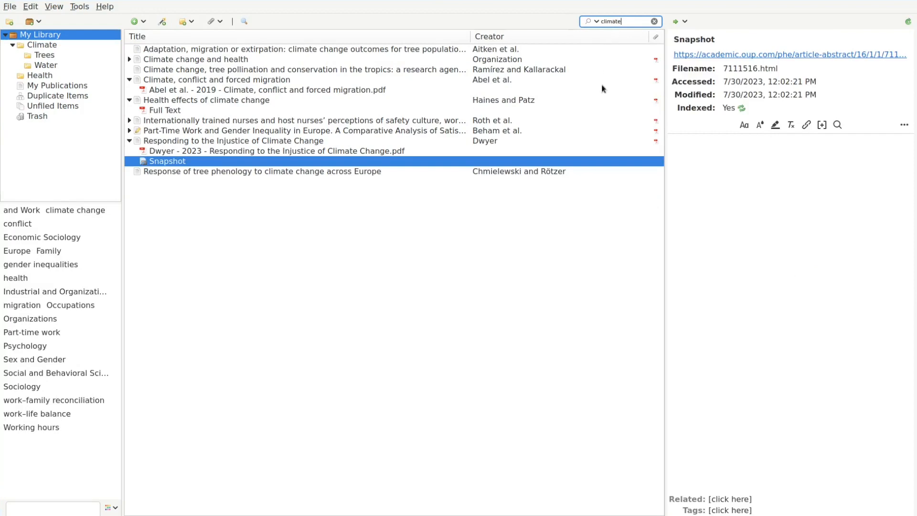
key(Escape)
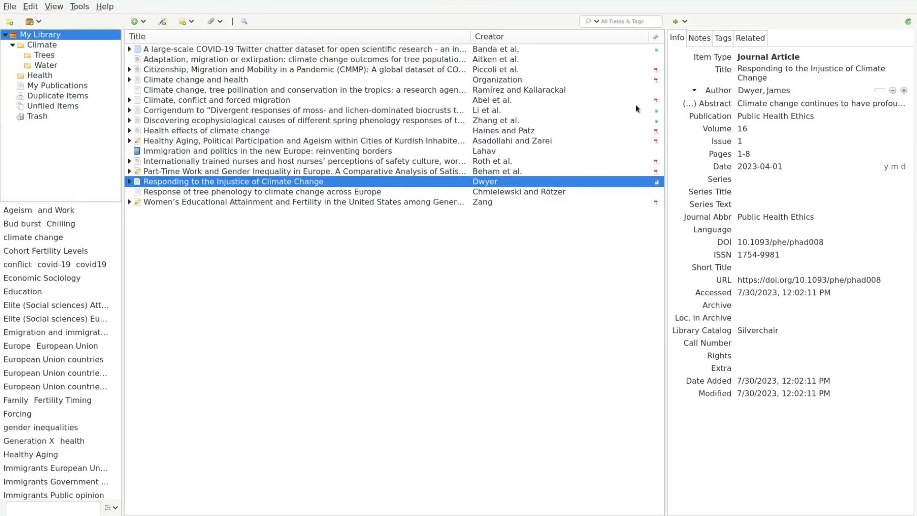
click(597, 21)
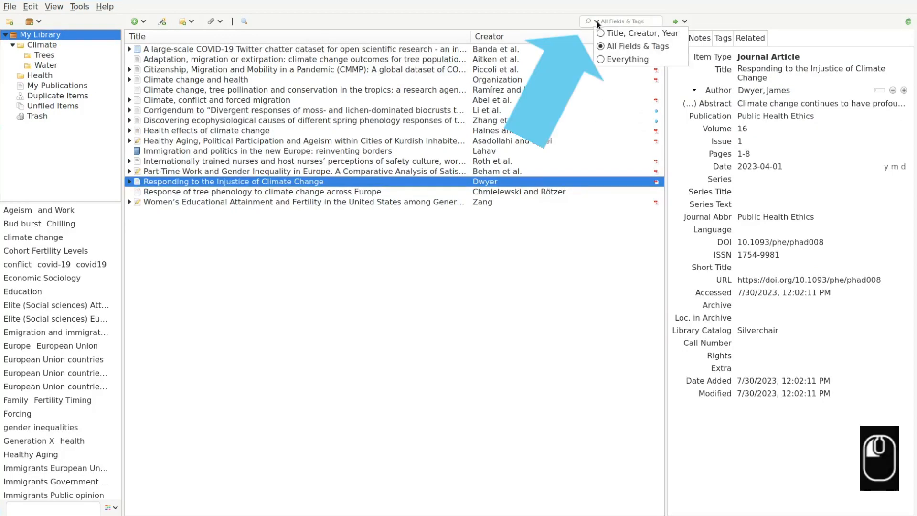
click(600, 32)
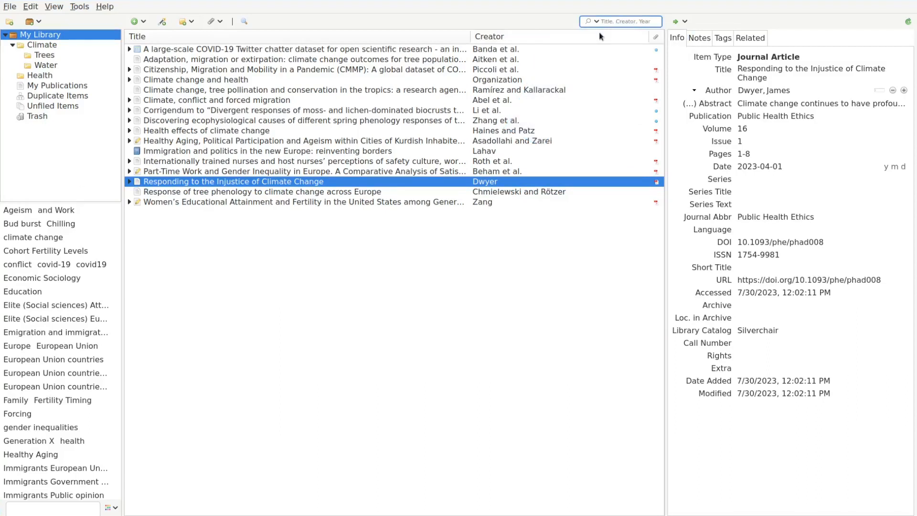
text(abel)
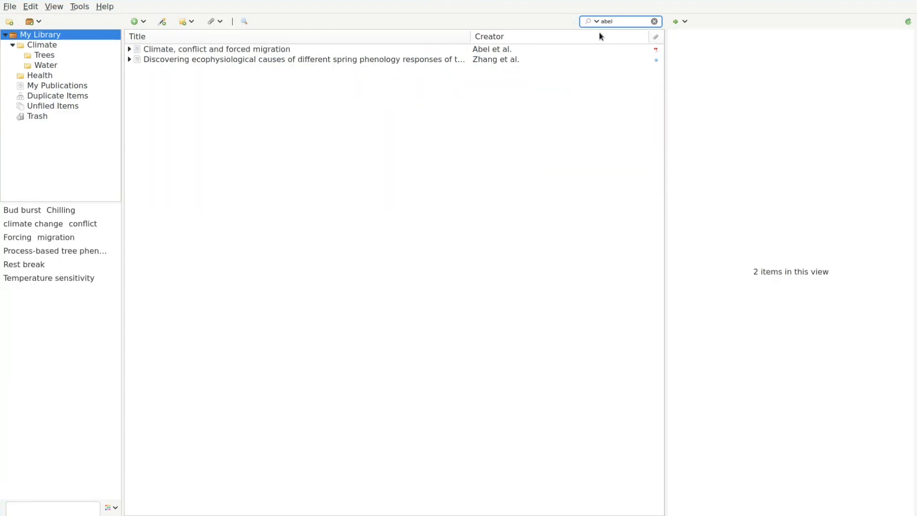
key(Escape)
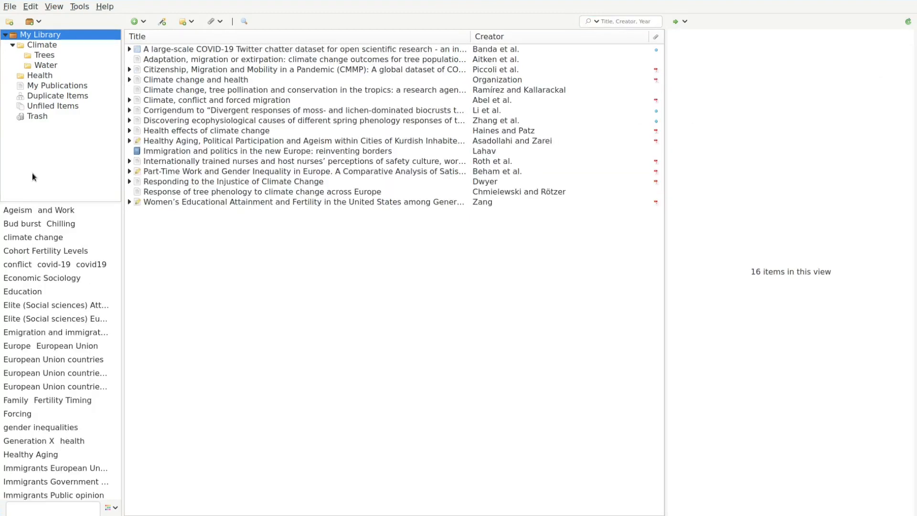
Run an advanced search for tag is 'climate change' and tag is not 'migration'.
click(244, 22)
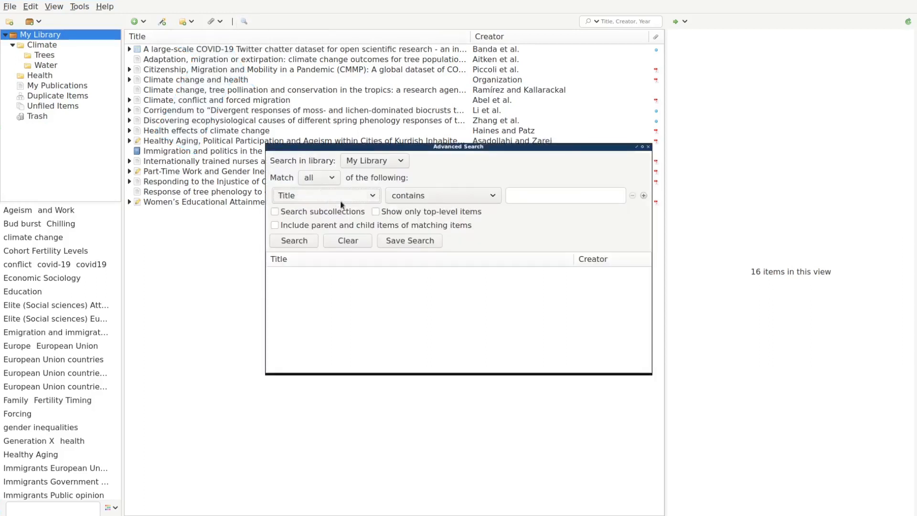
click(369, 195)
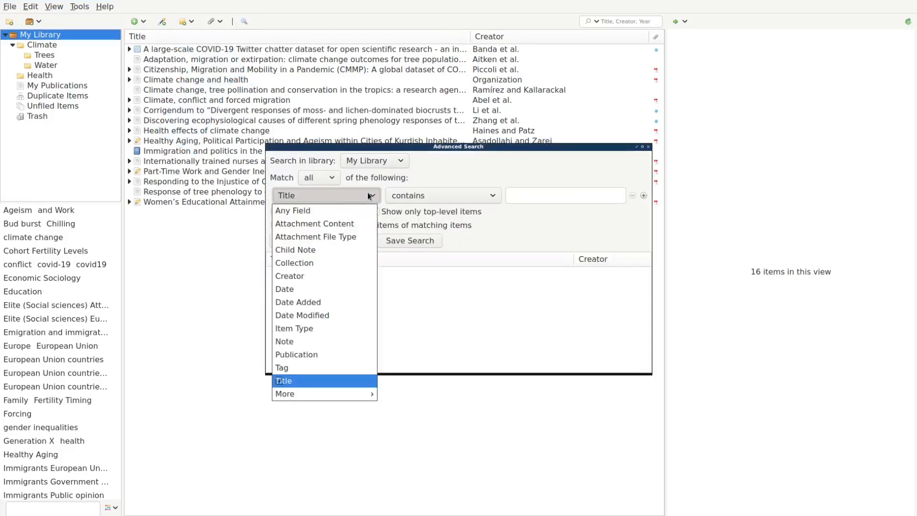
click(311, 368)
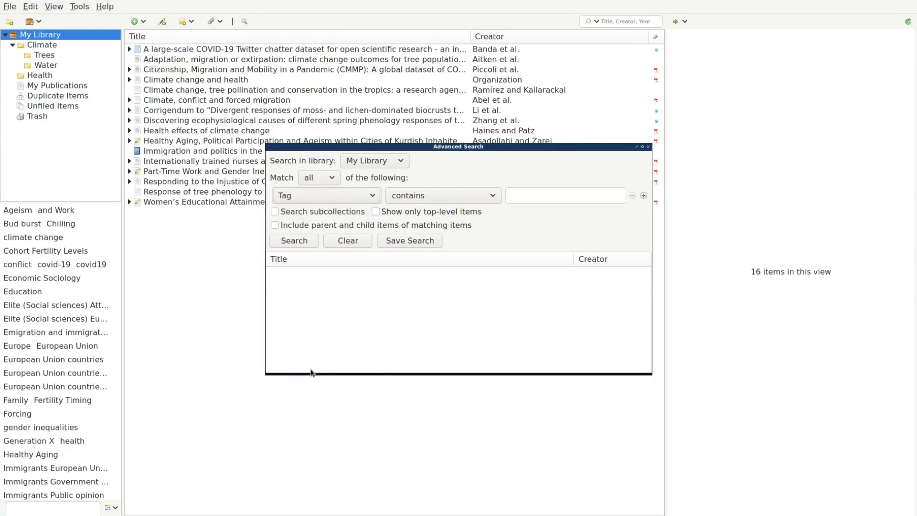
click(411, 200)
click(414, 211)
click(534, 196)
text(climat)
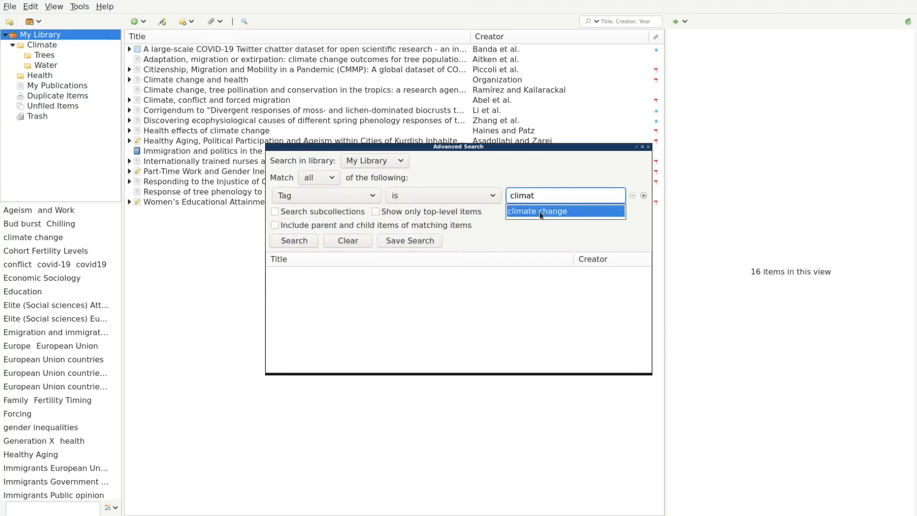
click(541, 211)
click(644, 197)
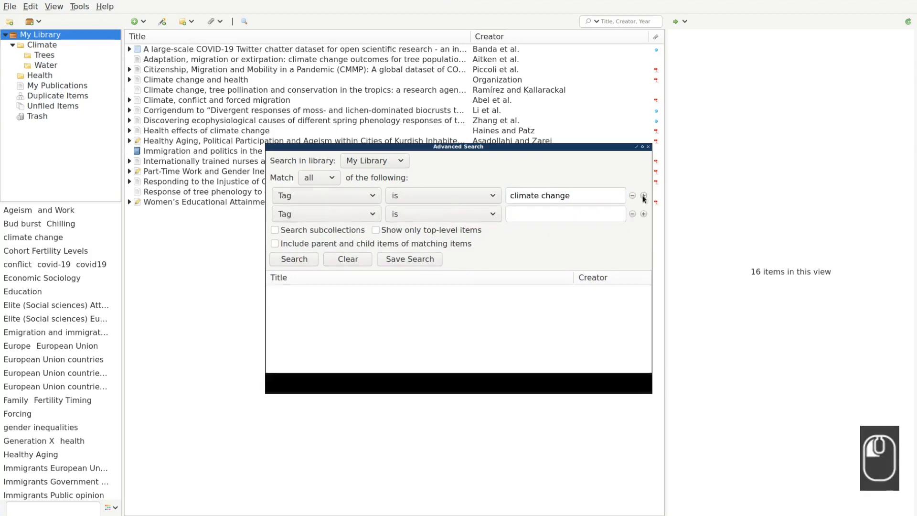
click(427, 218)
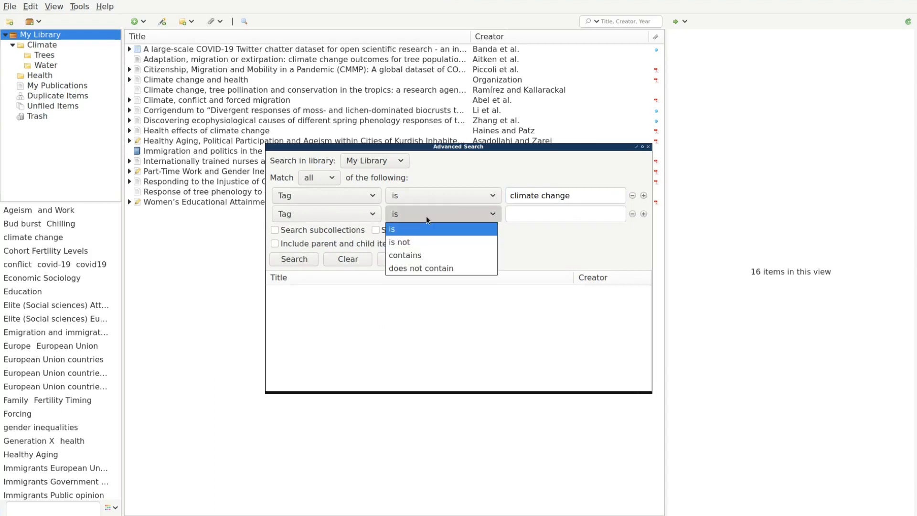
click(419, 241)
click(519, 215)
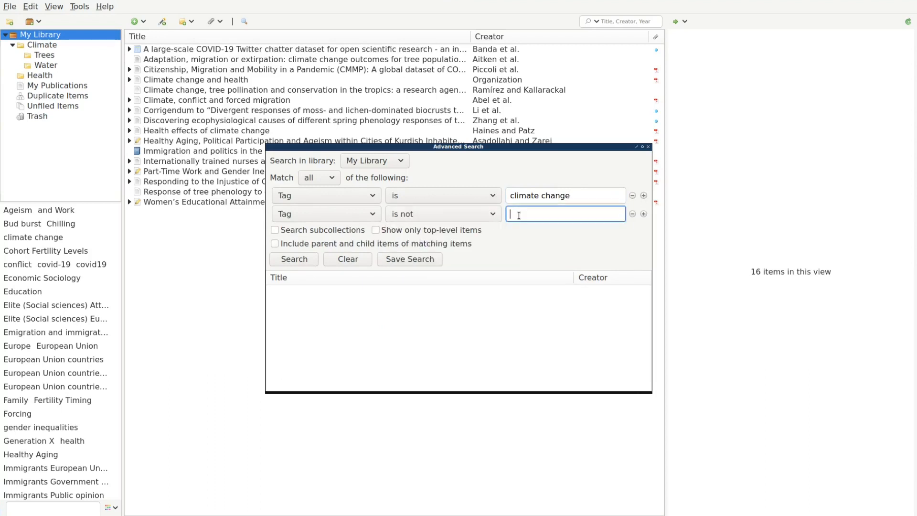
text(mig)
click(528, 228)
click(294, 259)
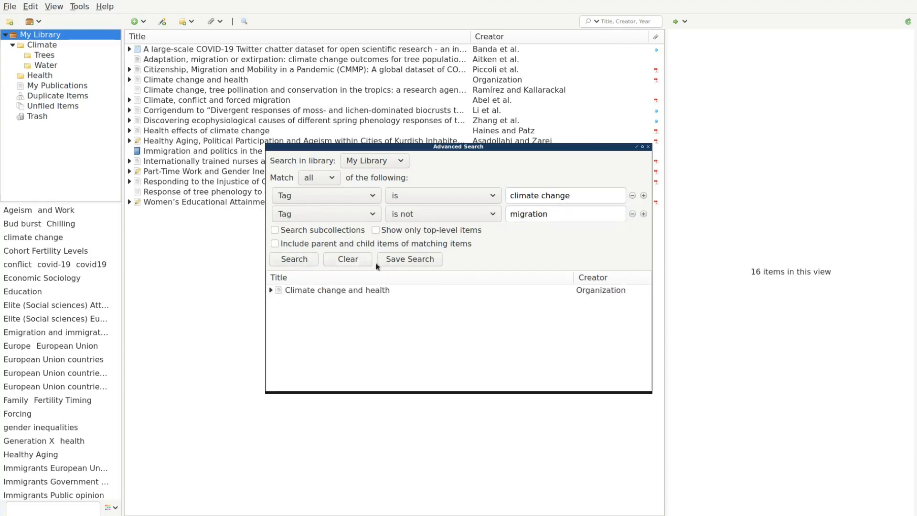
Save the search as 'Climate w/o migration'.
click(406, 260)
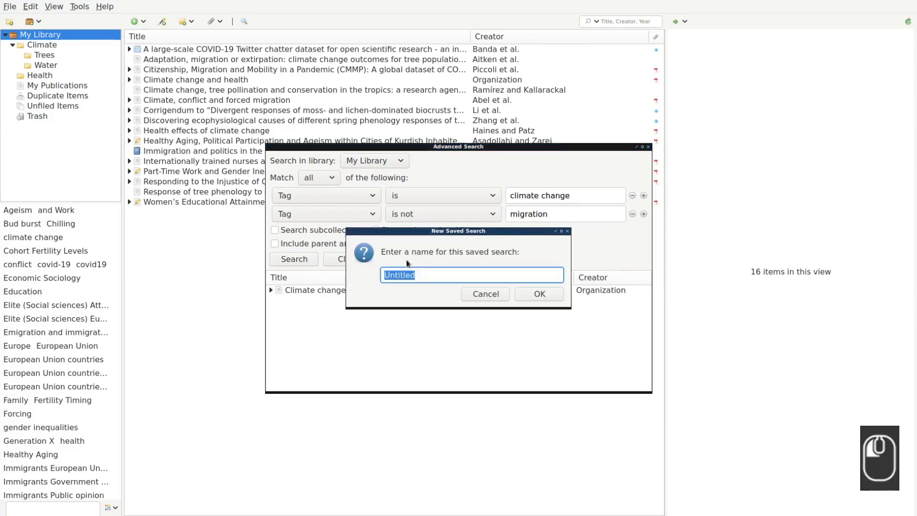
text(Climate w/o migration)
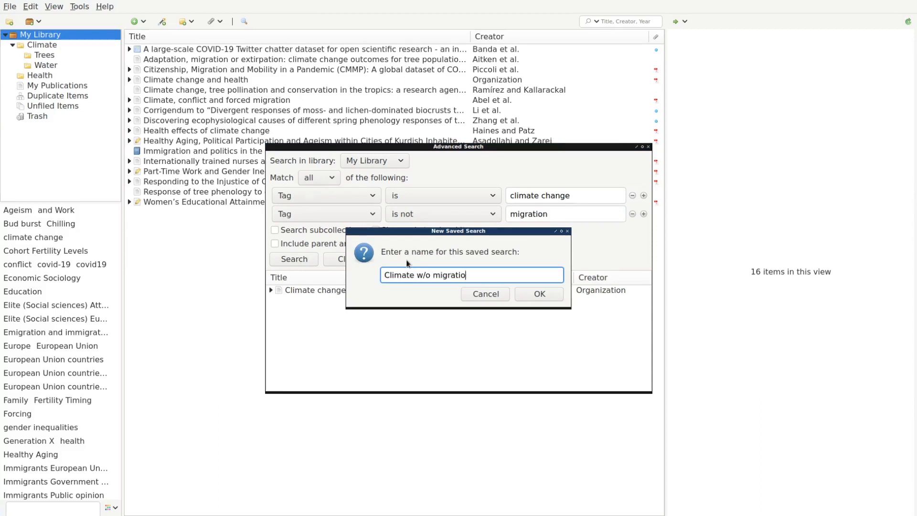
click(546, 299)
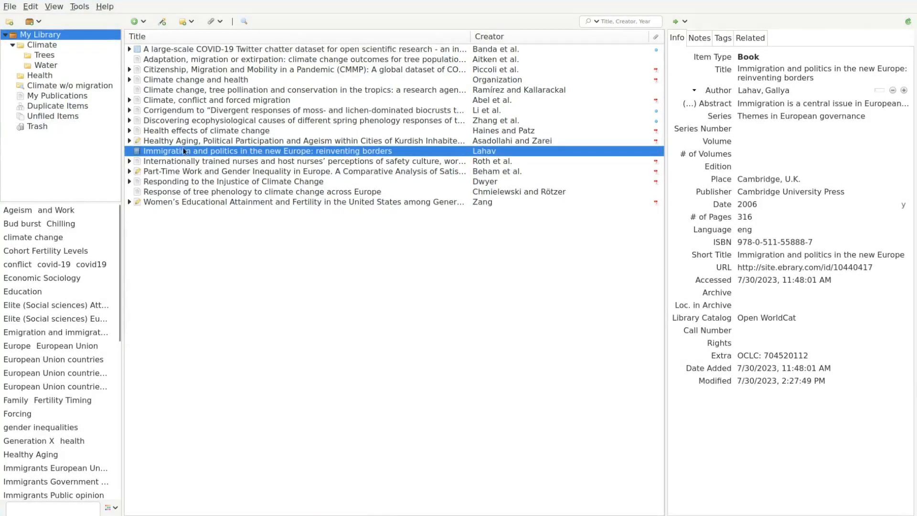
Check the Climate w/o migration results, go back to My Library, and open tag options.
click(94, 85)
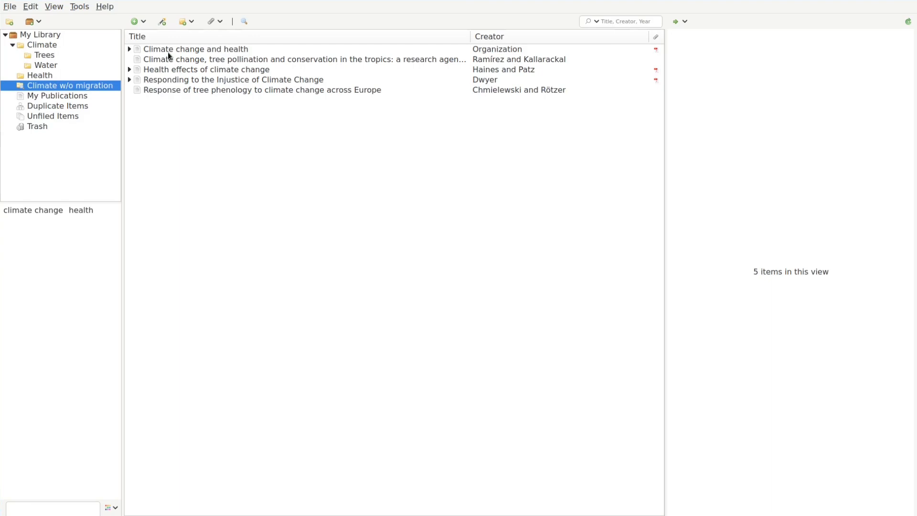
click(41, 35)
click(116, 509)
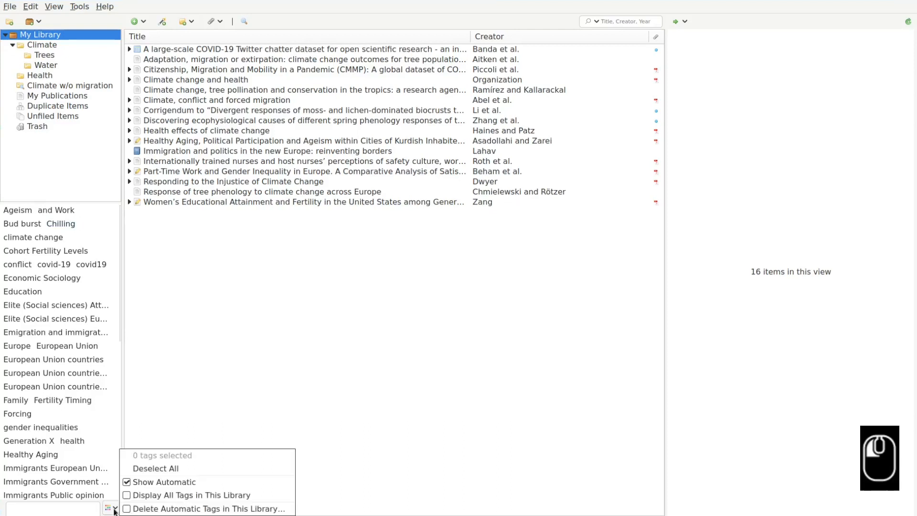
Hide automatic tags and colour the migration tag purple.
click(133, 479)
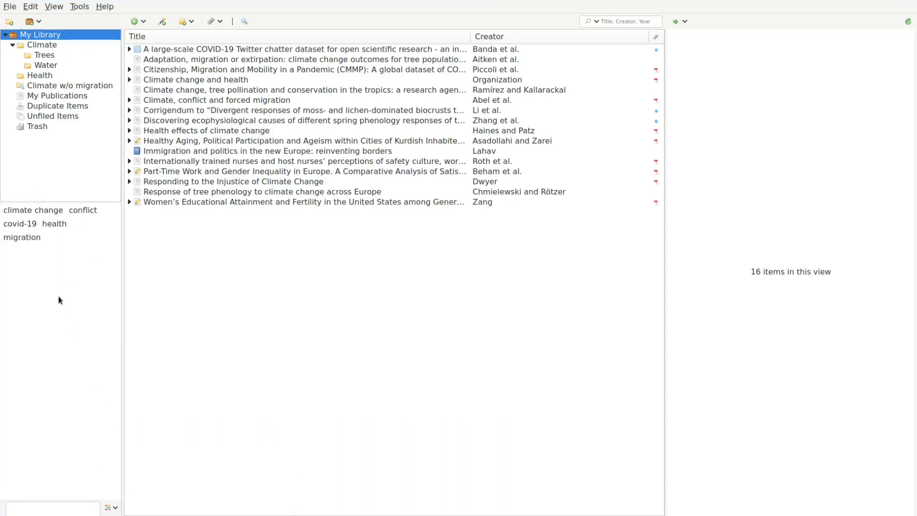
click(22, 238)
right_click(21, 239)
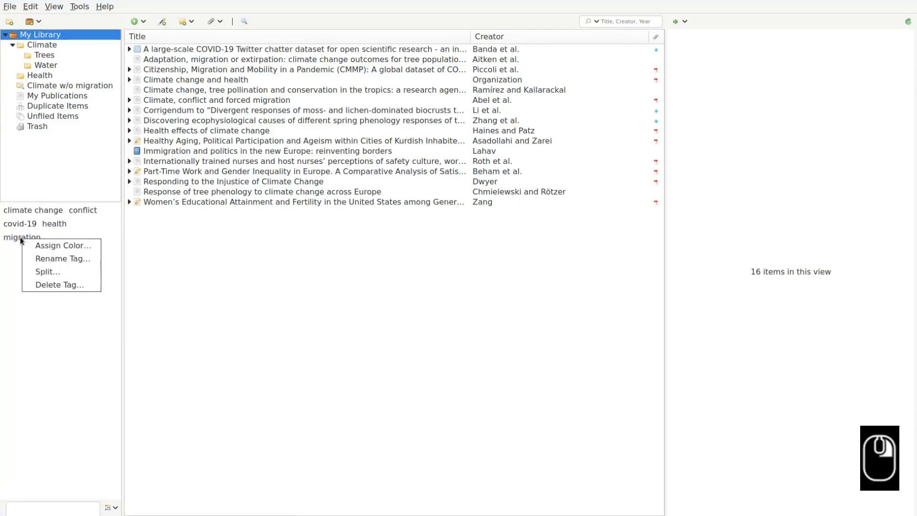
click(36, 246)
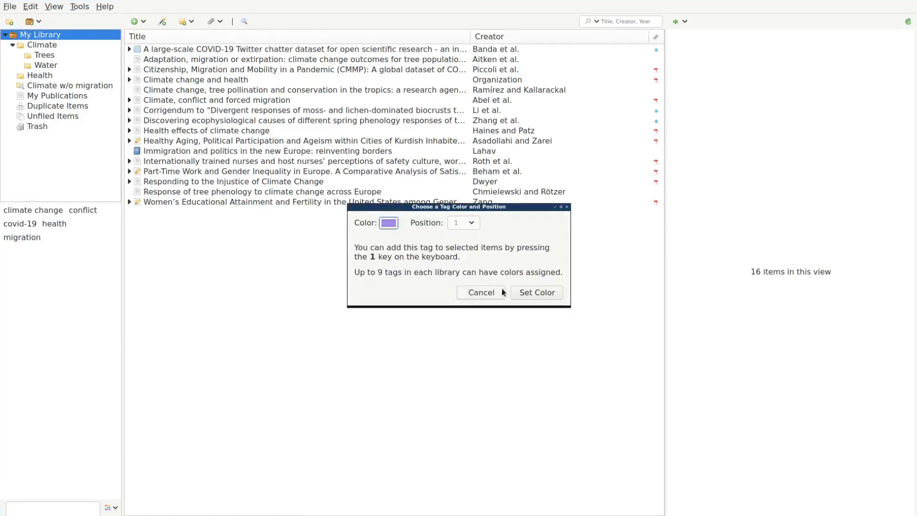
click(526, 293)
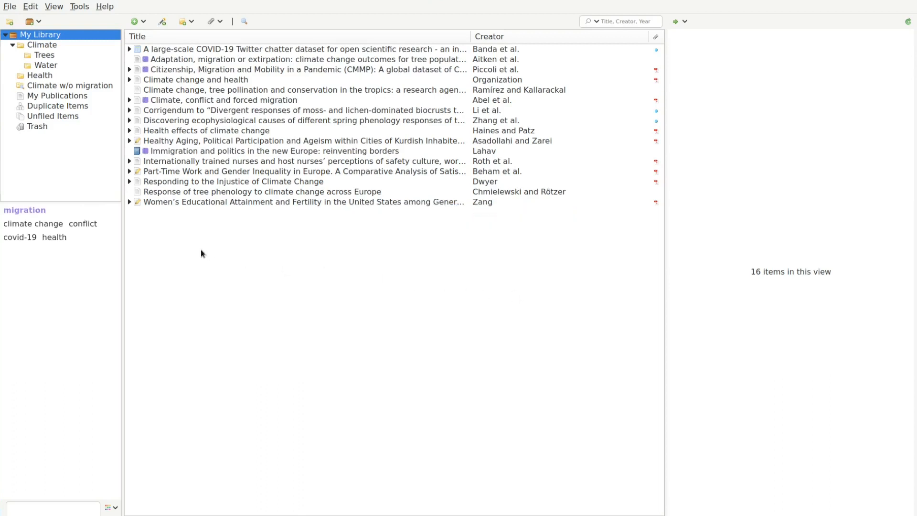
Colour the climate change tag dark red.
right_click(49, 226)
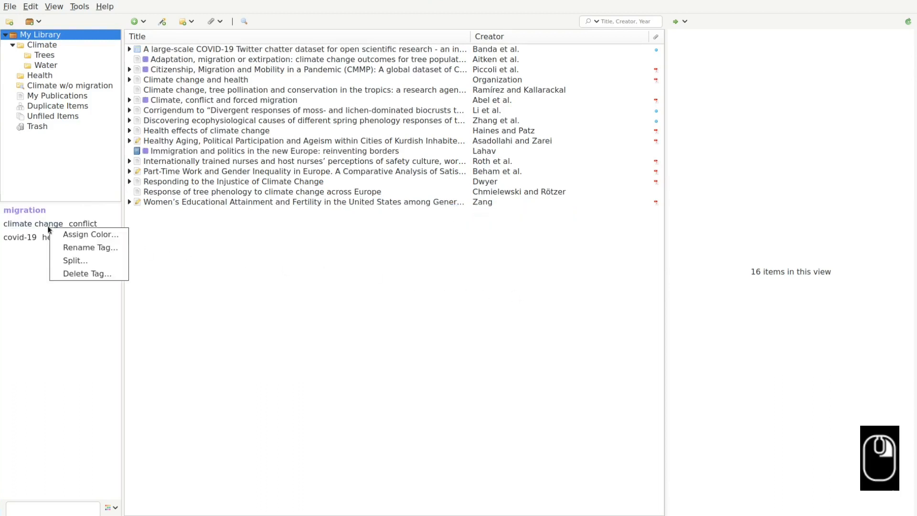
click(103, 239)
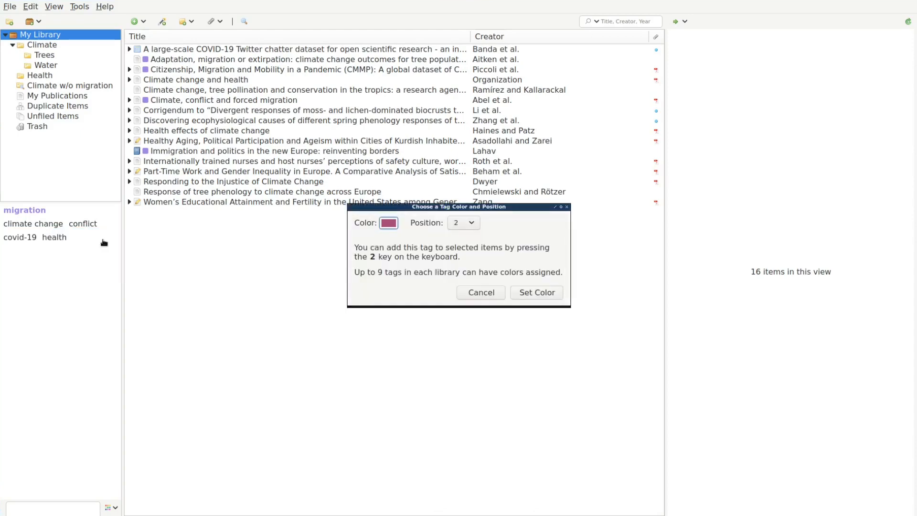
click(531, 294)
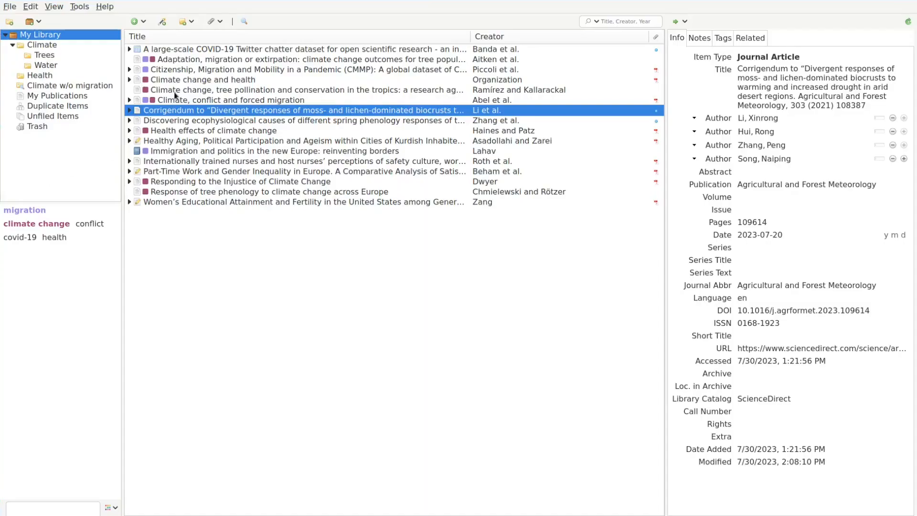
Search online for a PDF of the tree pollination article; none is found.
right_click(175, 91)
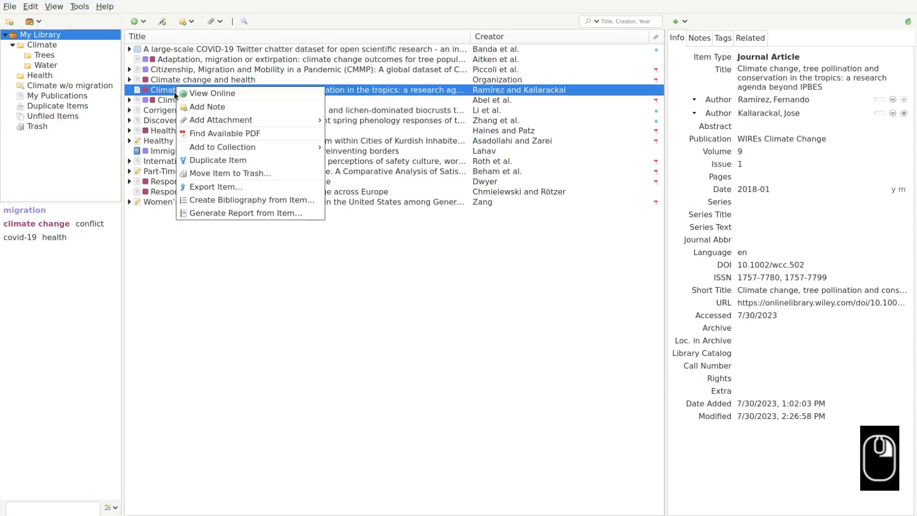
click(218, 133)
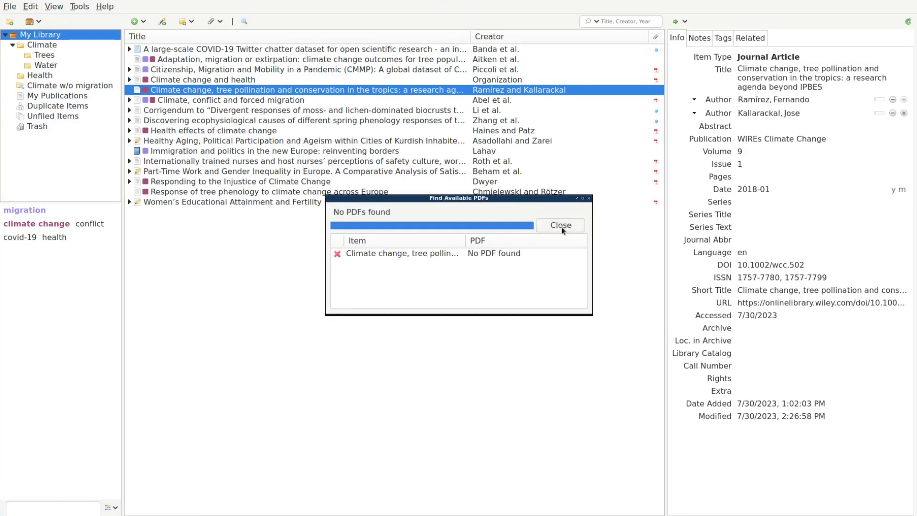
click(565, 226)
Find and attach the full-text PDF for the Citizenship article.
click(191, 71)
right_click(191, 73)
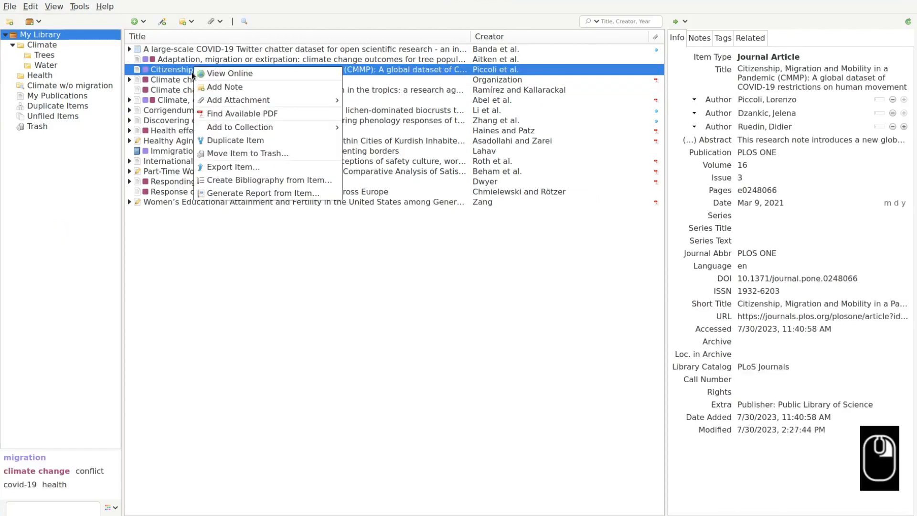
click(221, 111)
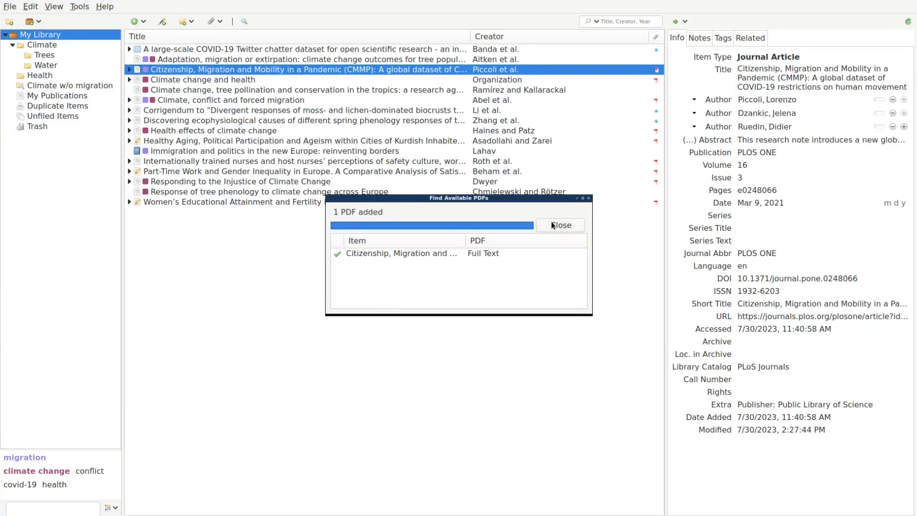
click(551, 224)
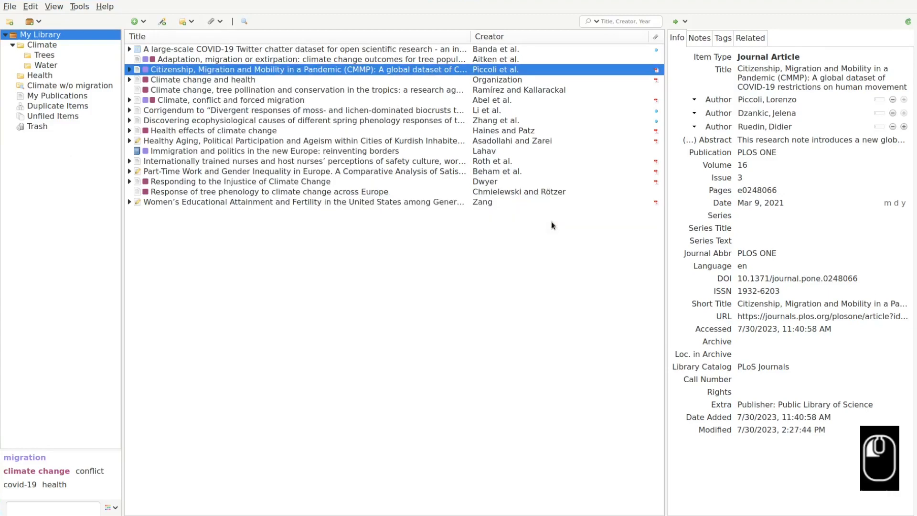
click(238, 99)
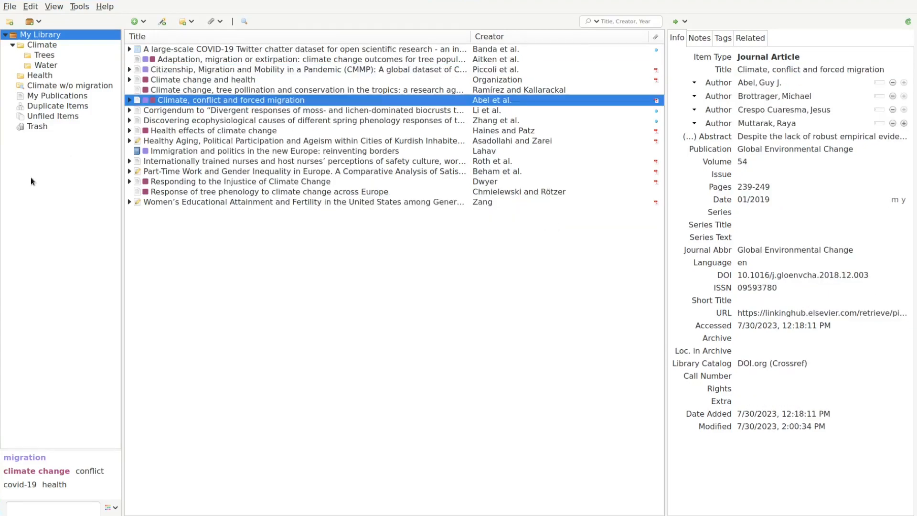
Open the forced migration PDF and highlight the 157-countries phrase and the abstract's closing sentence in yellow.
double_click(171, 101)
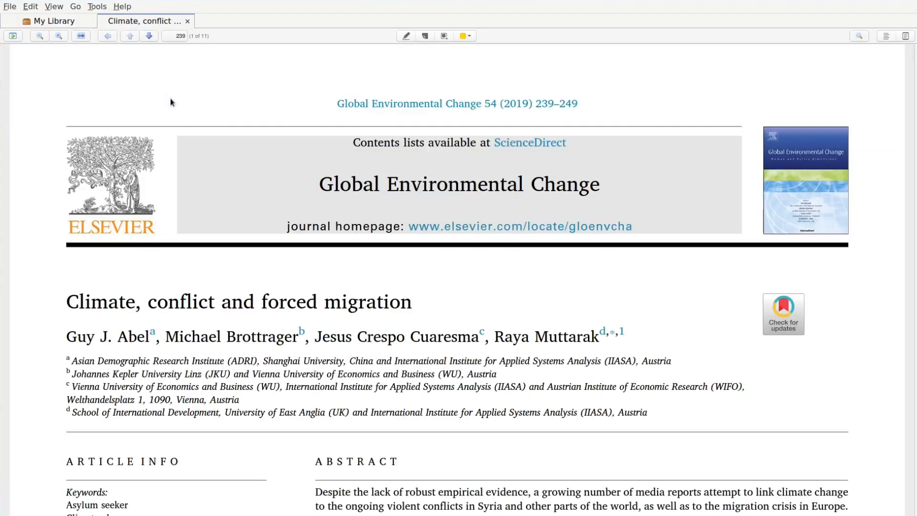
scroll(231, 137, down, 10)
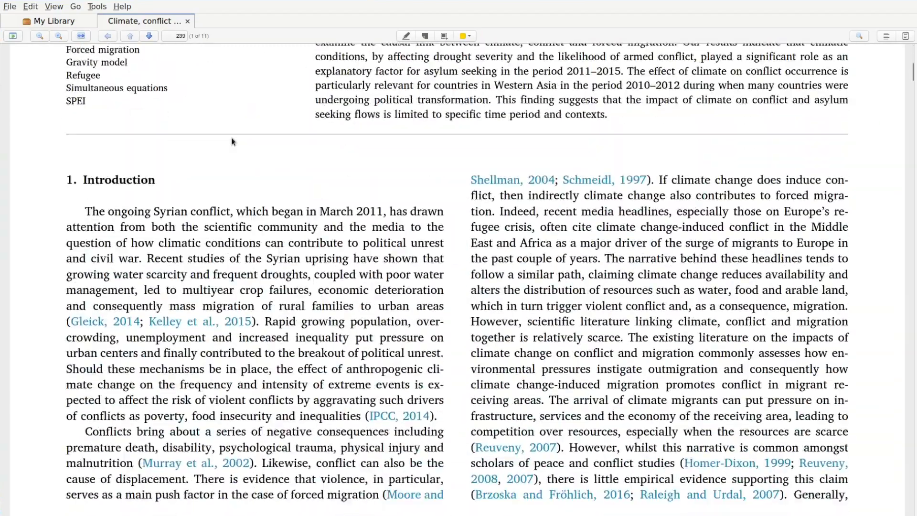
scroll(231, 137, up, 10)
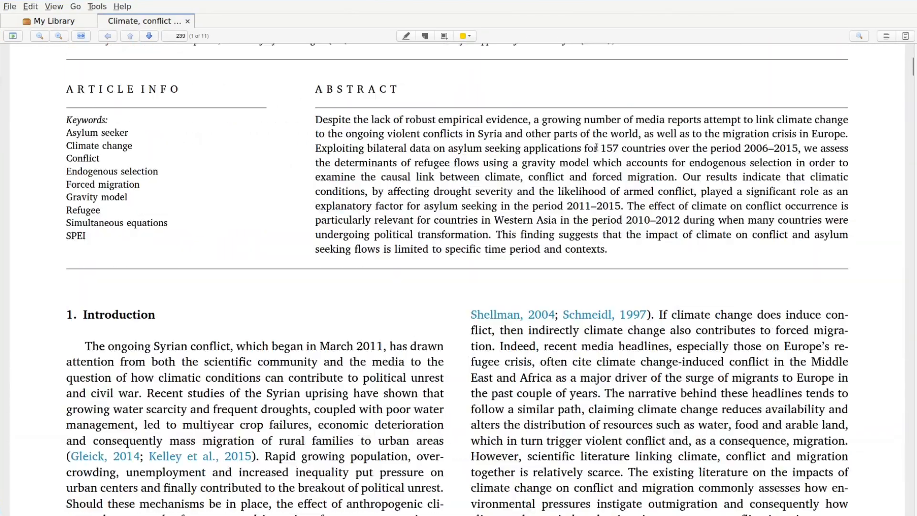
drag(603, 148, 799, 151)
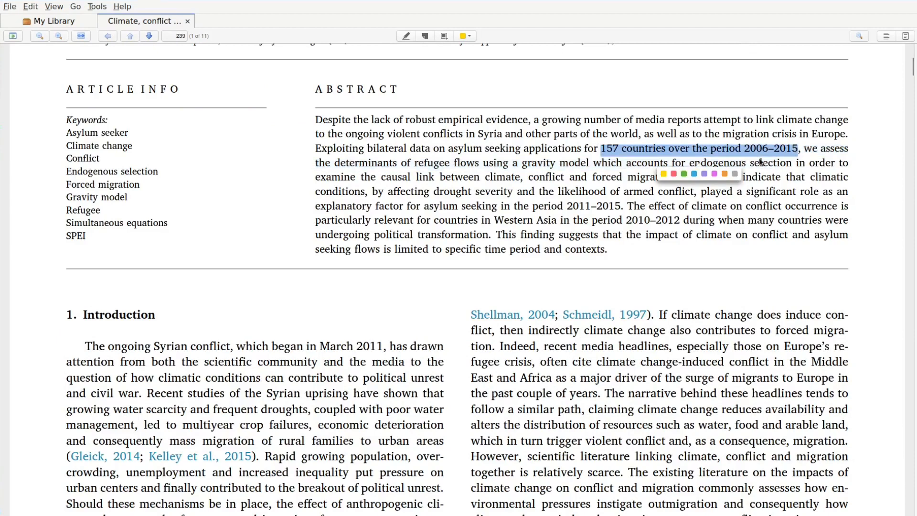
click(667, 175)
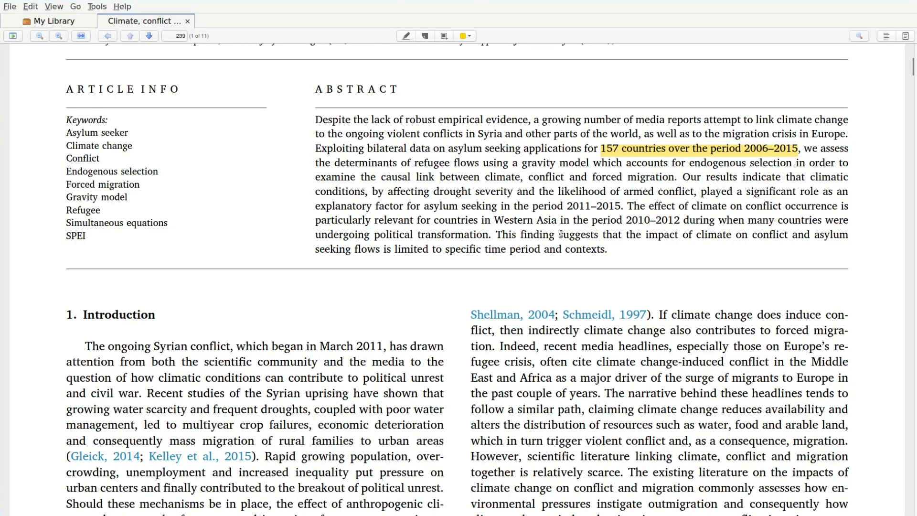
drag(561, 234, 605, 253)
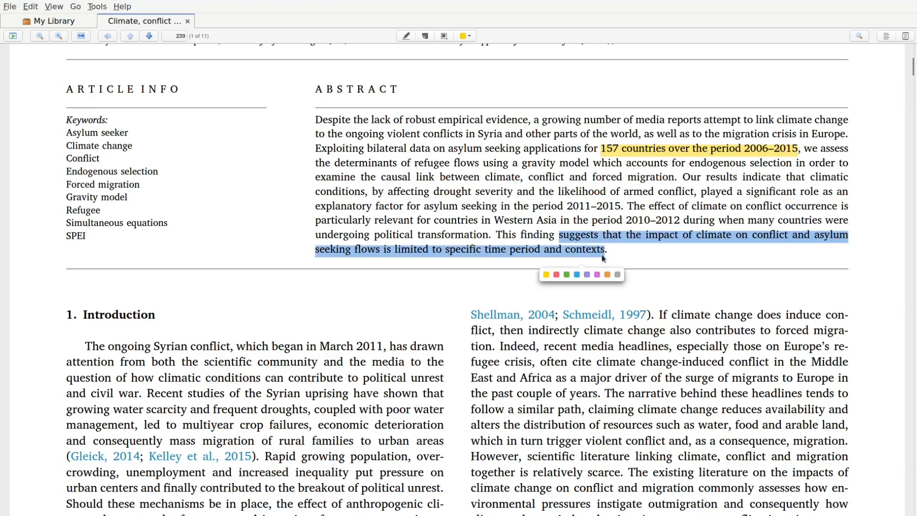
click(547, 276)
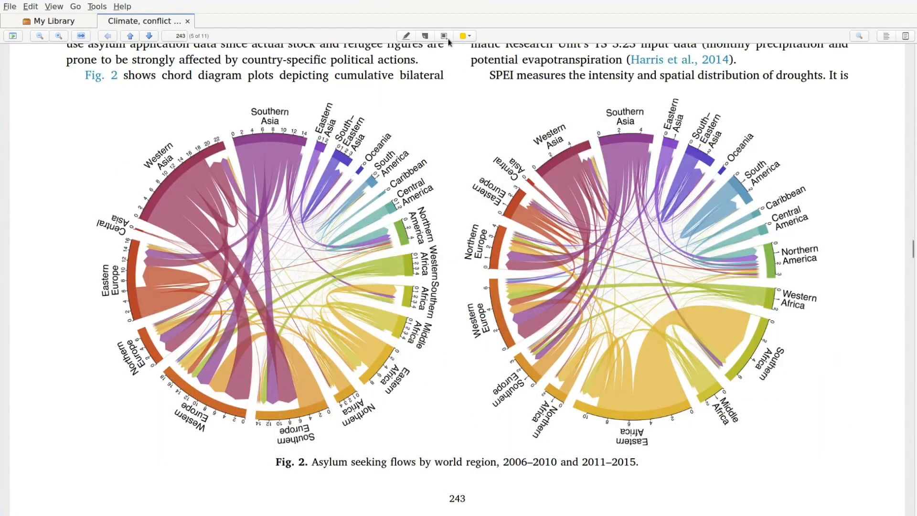
click(444, 37)
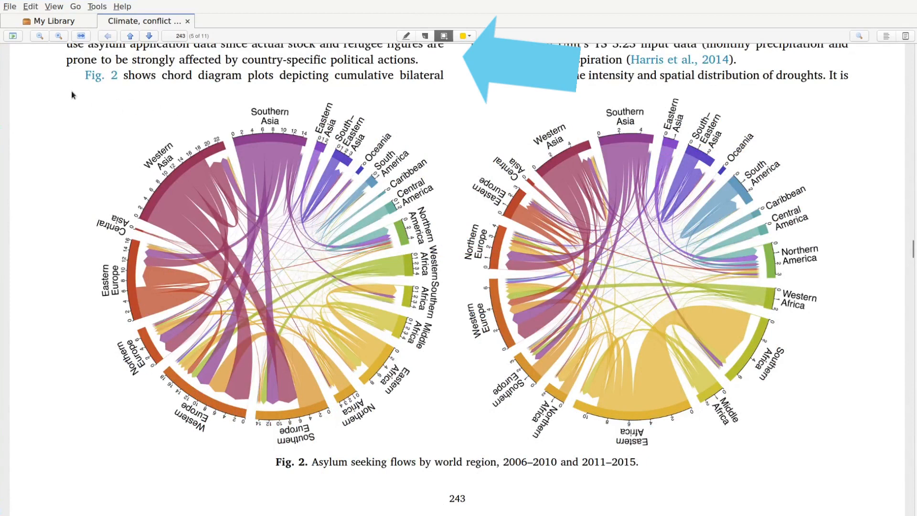
Mark Fig. 2's left chord diagram as an image annotation, then close the PDF with Ctrl+W.
mouse_move(73, 86)
mouse_down()
mouse_move(205, 177)
mouse_move(321, 342)
mouse_move(364, 374)
mouse_move(400, 425)
mouse_move(457, 455)
mouse_up()
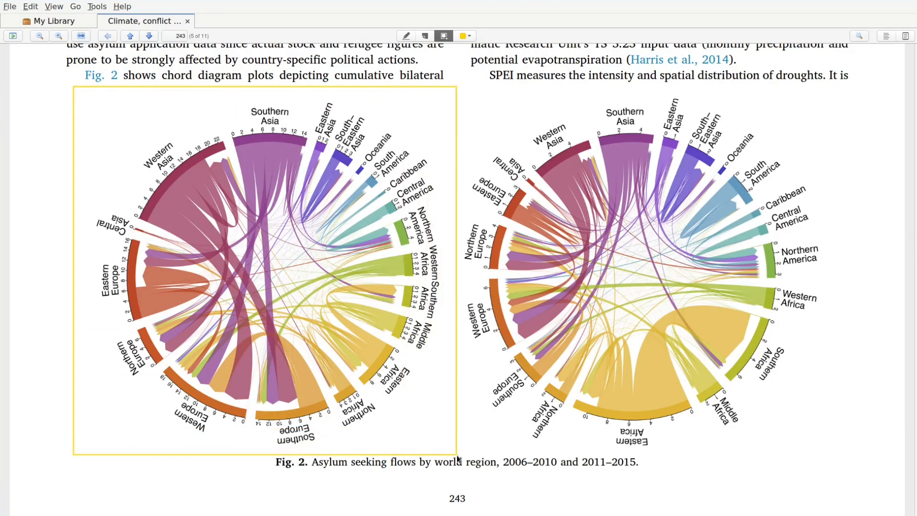
click(444, 36)
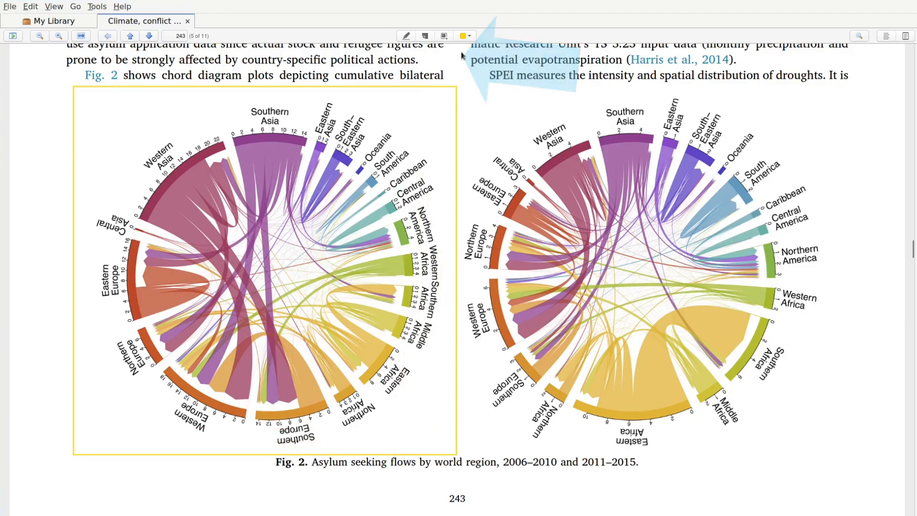
key(ctrl+w)
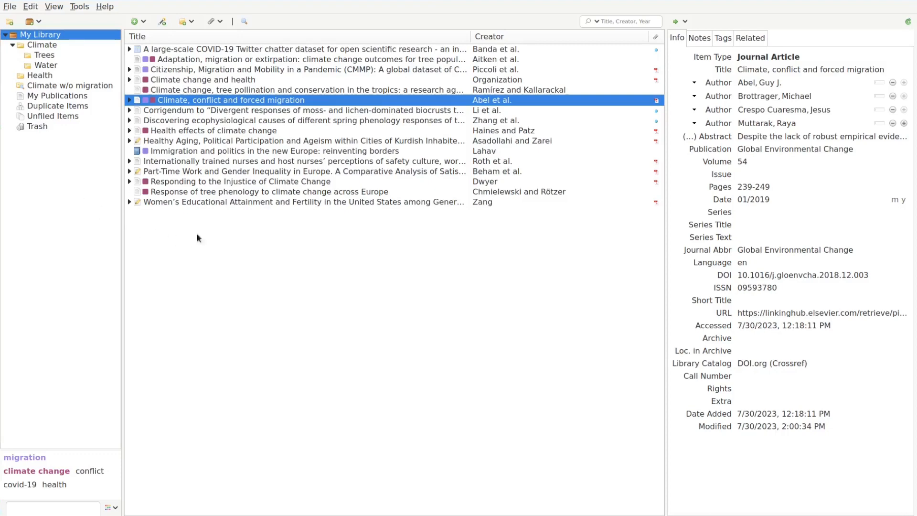
Create an Annotations note from the forced migration article and turn on Show Annotation Colors.
right_click(190, 102)
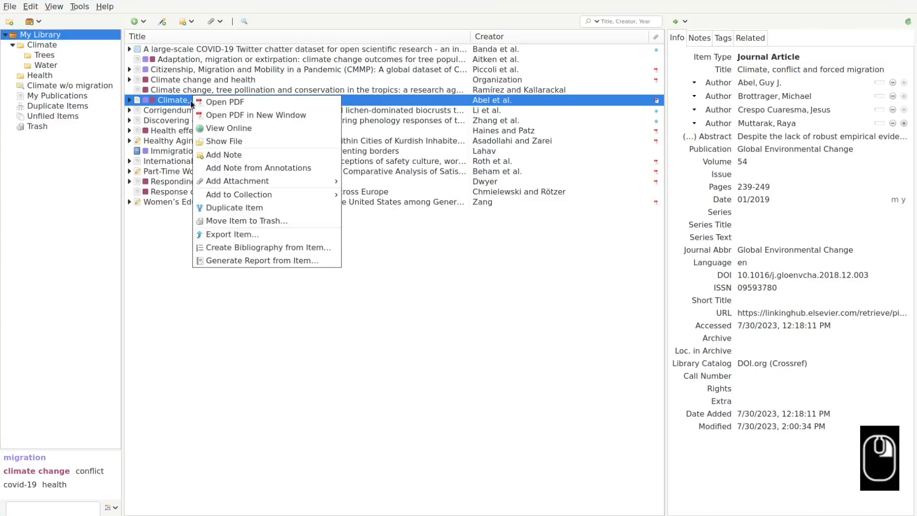
click(245, 168)
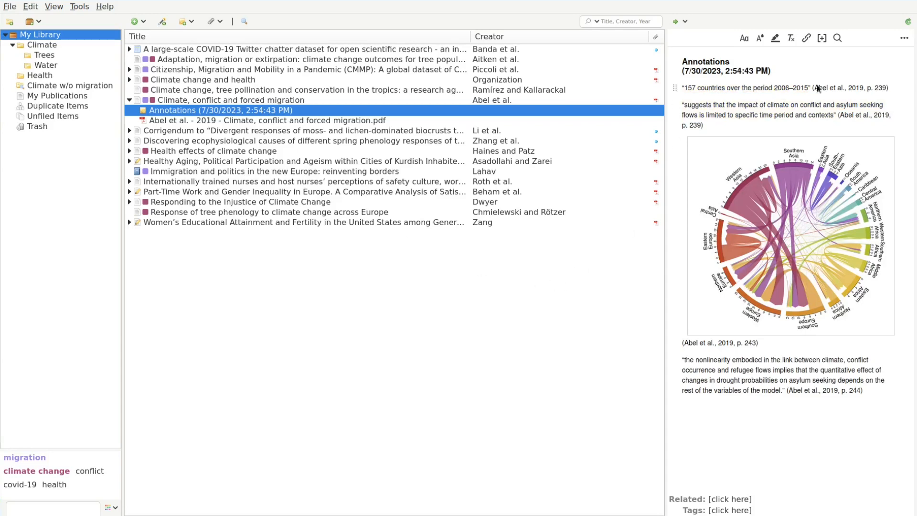
click(904, 38)
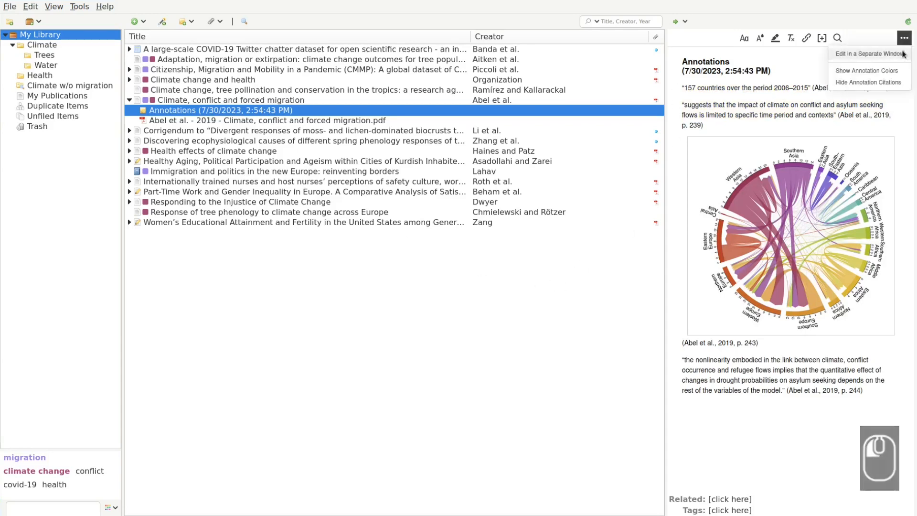
click(902, 70)
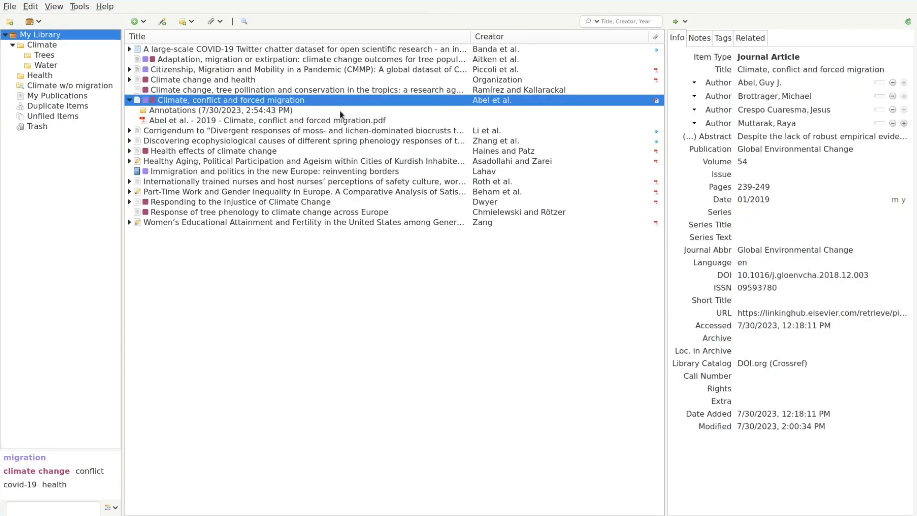
Add two child notes, 'something important' and 'more important stuff', to the article.
click(194, 21)
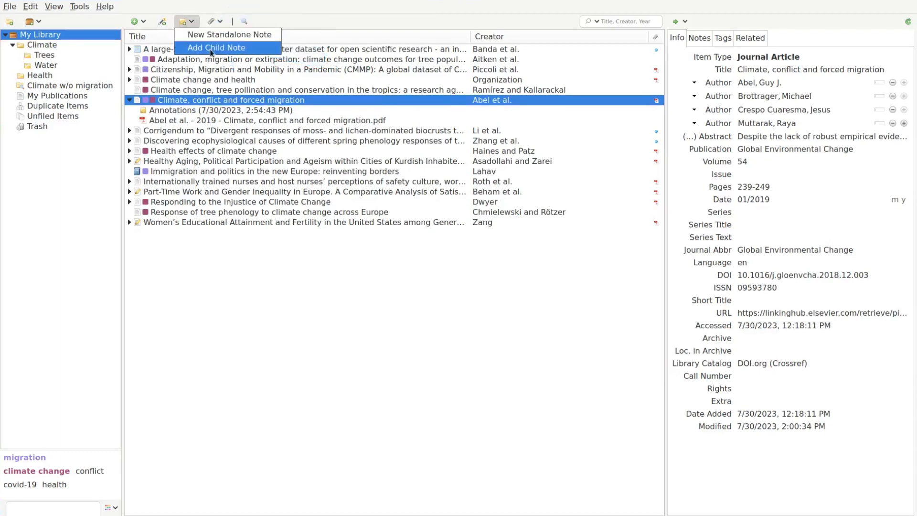
click(211, 48)
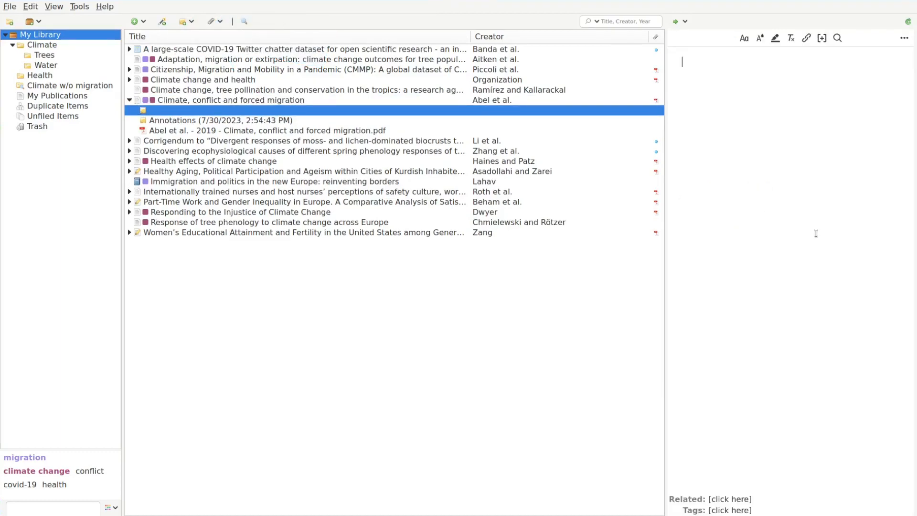
text(something important)
click(276, 100)
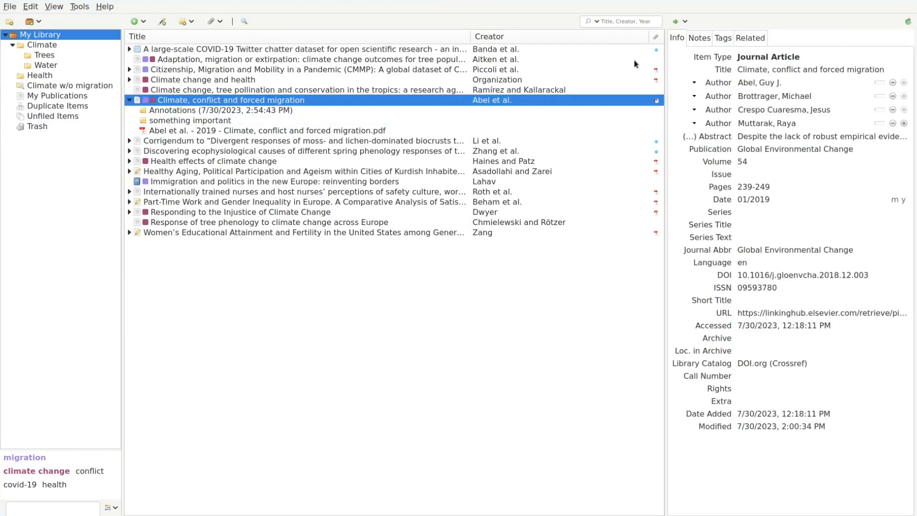
click(700, 37)
click(726, 59)
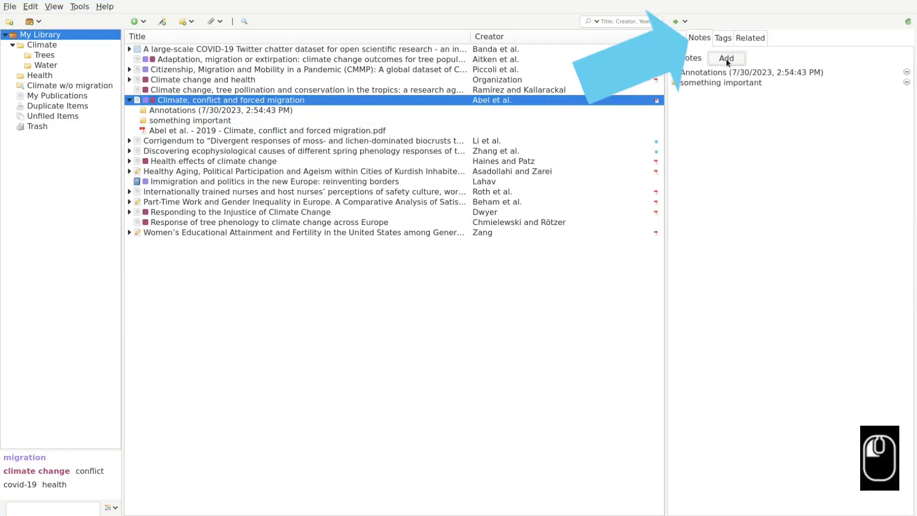
text(more important stuff)
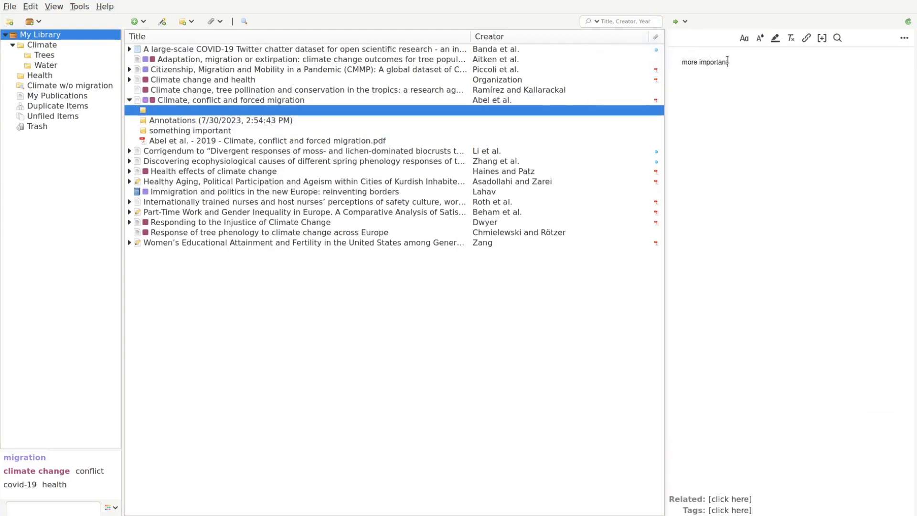
Create a standalone note 'This note stands alone!' tagged climate change.
click(191, 22)
click(200, 36)
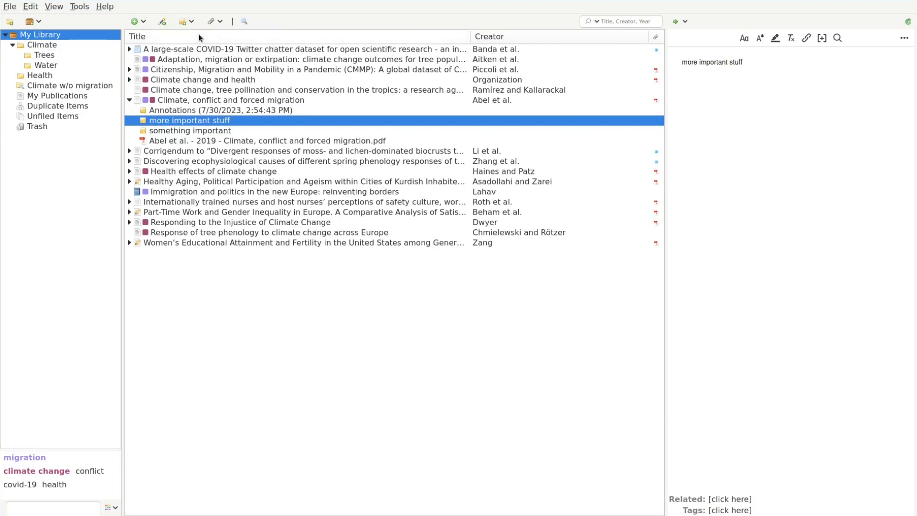
text(This note stands alone!)
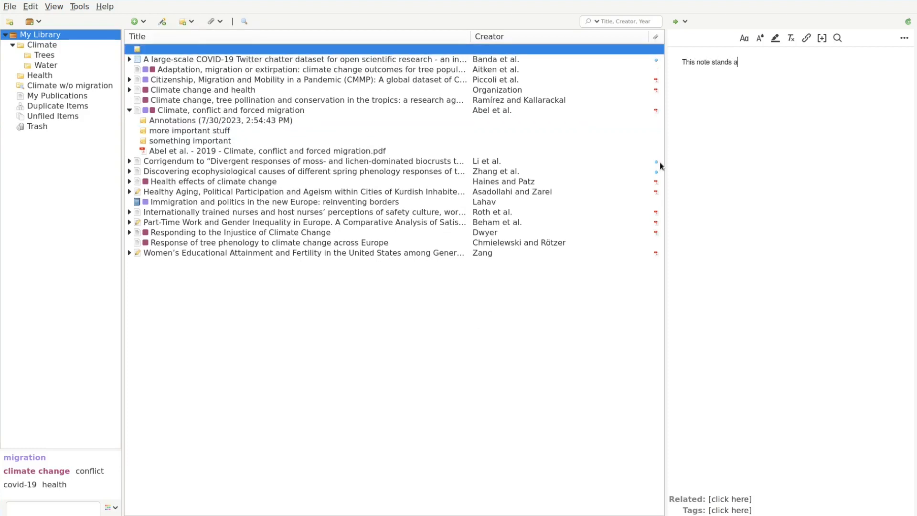
click(722, 511)
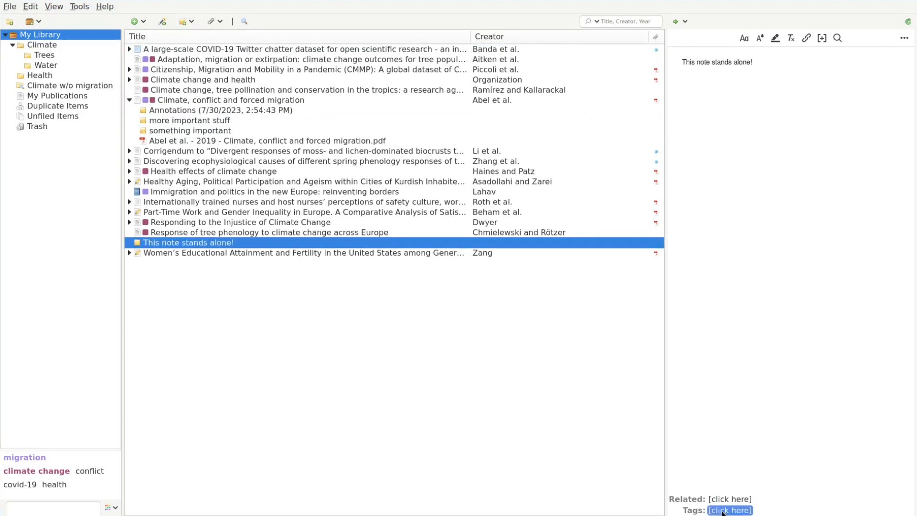
text(clima)
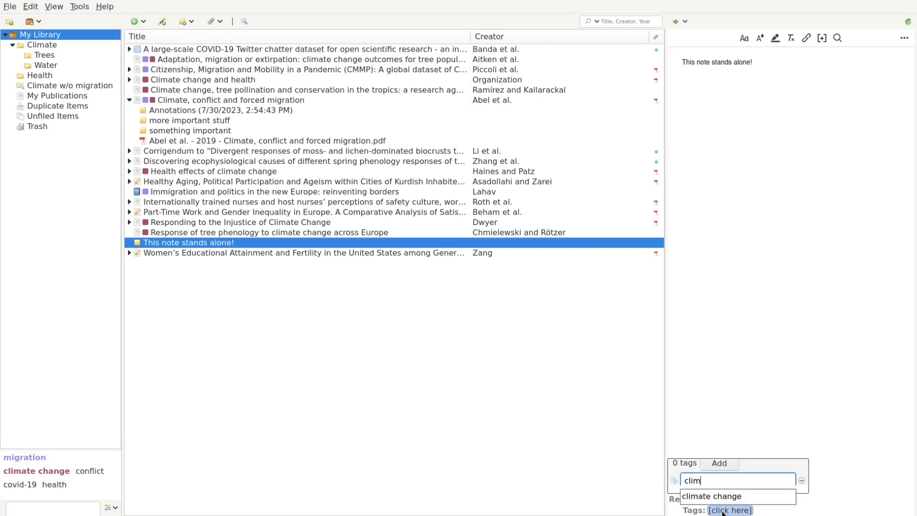
click(722, 497)
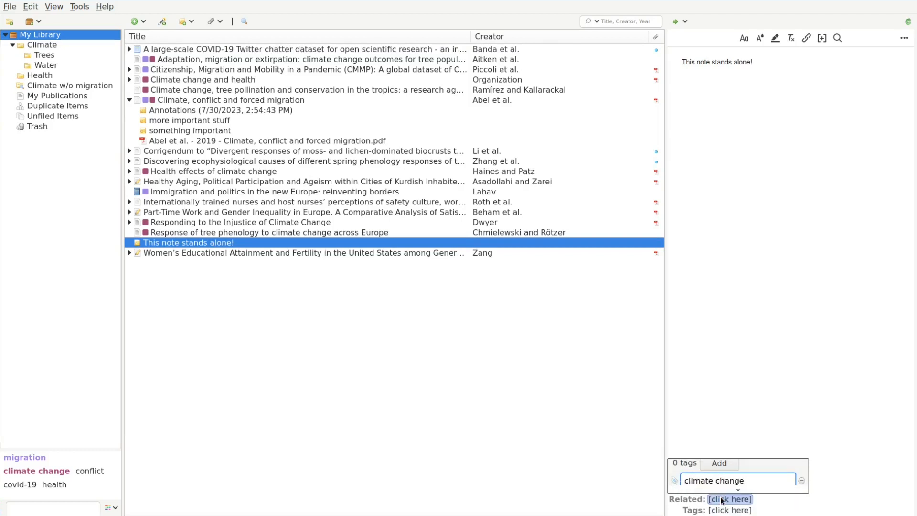
key(Return)
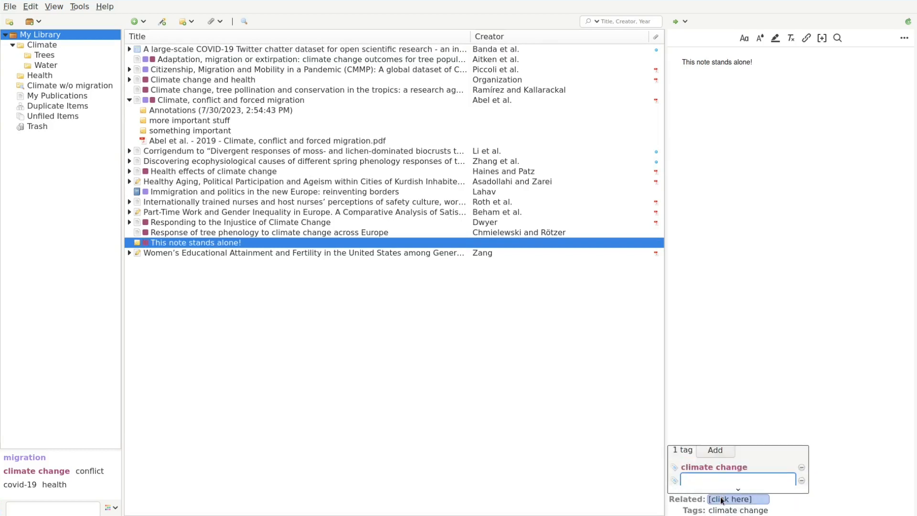
click(549, 440)
click(526, 130)
click(744, 39)
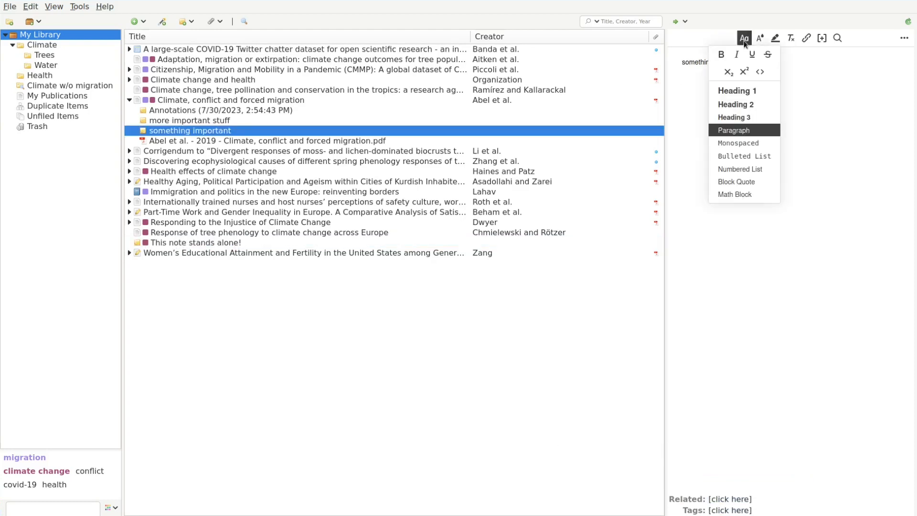
Add bullets 'an important point' and 'another one', then the paragraph 'Some more here.'.
click(764, 156)
text(an important point)
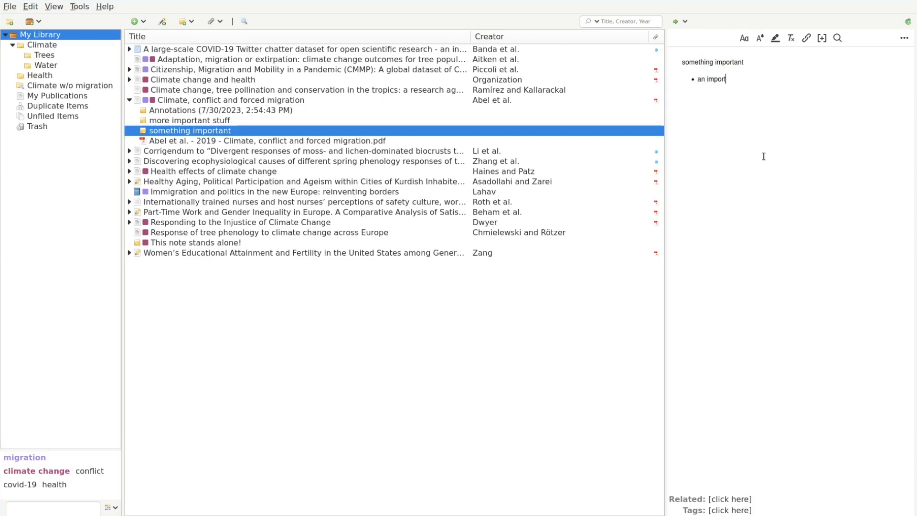
key(Return)
text(another one)
key(Return)
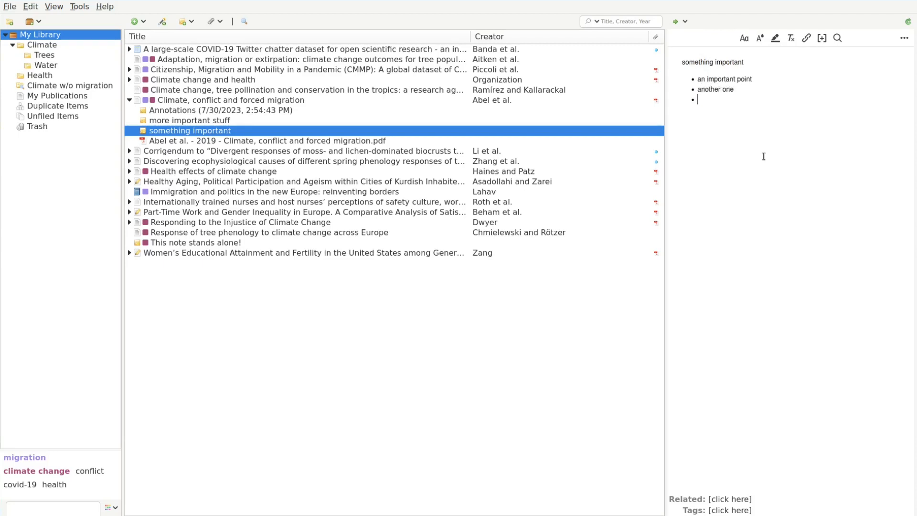
key(Return)
text(Some more here.)
Insert a math block containing \sum \pi so it renders as ∑π.
click(744, 38)
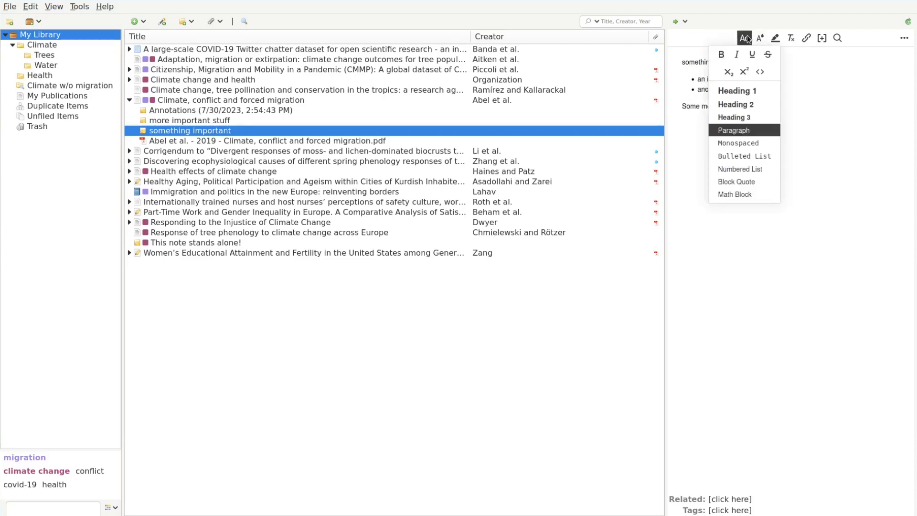
click(748, 193)
text(\sum \pi)
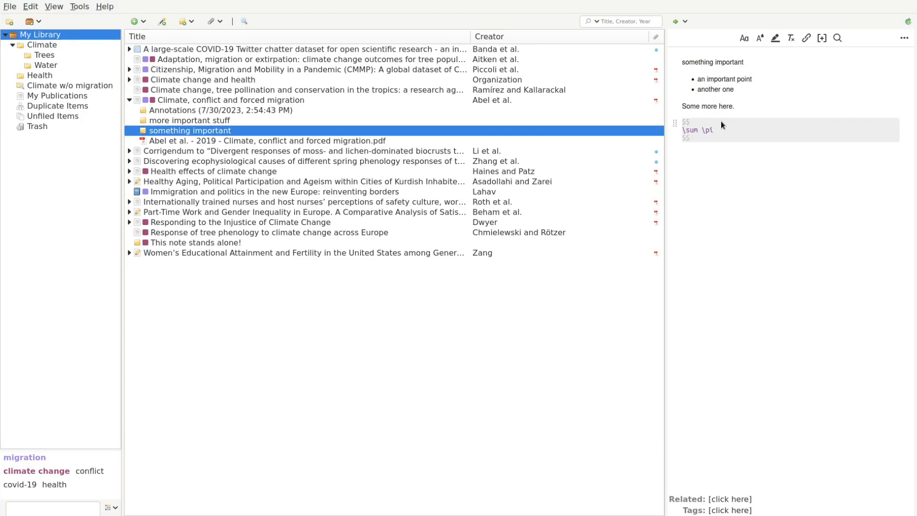
click(732, 168)
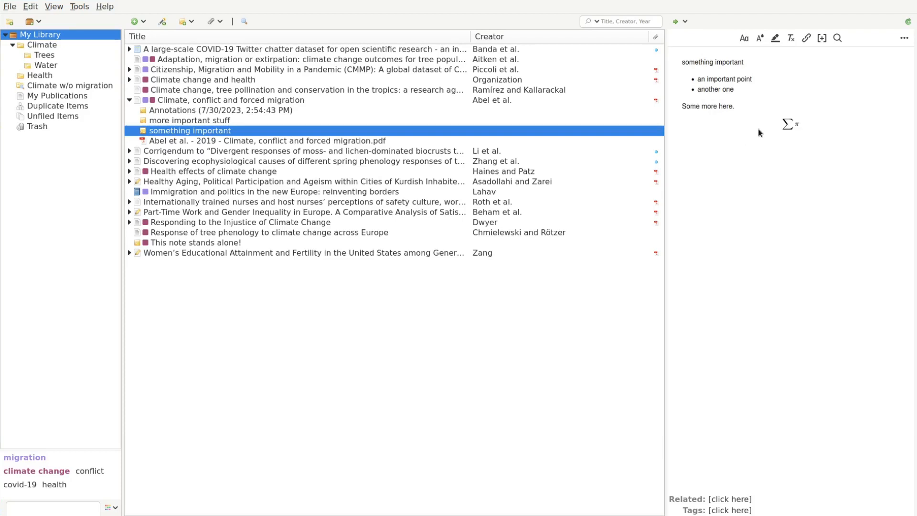
Highlight the word 'more' in yellow.
double_click(708, 105)
click(776, 38)
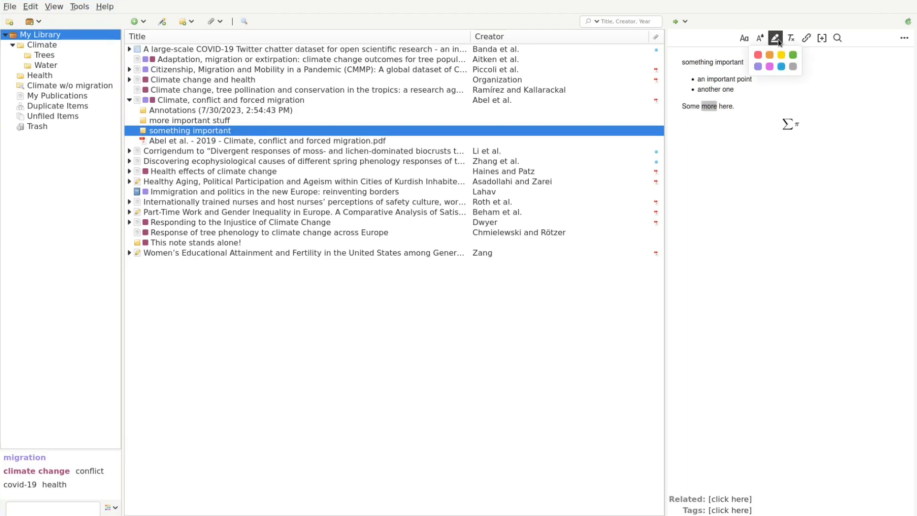
click(782, 56)
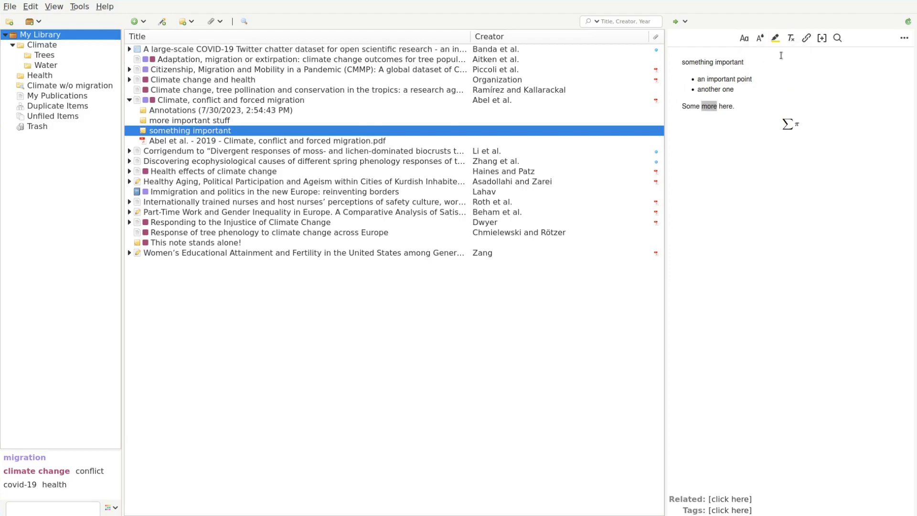
click(761, 87)
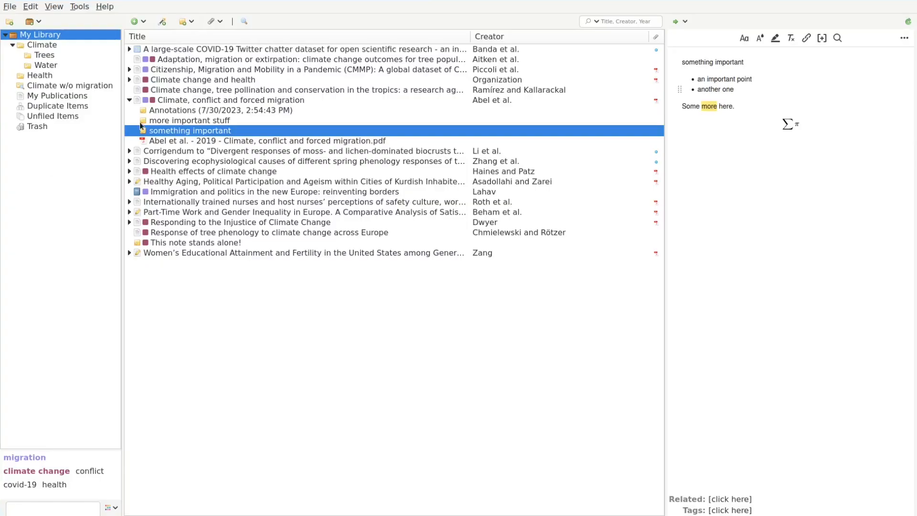
Add a Year column and sort the items by year, oldest first.
click(509, 41)
right_click(509, 40)
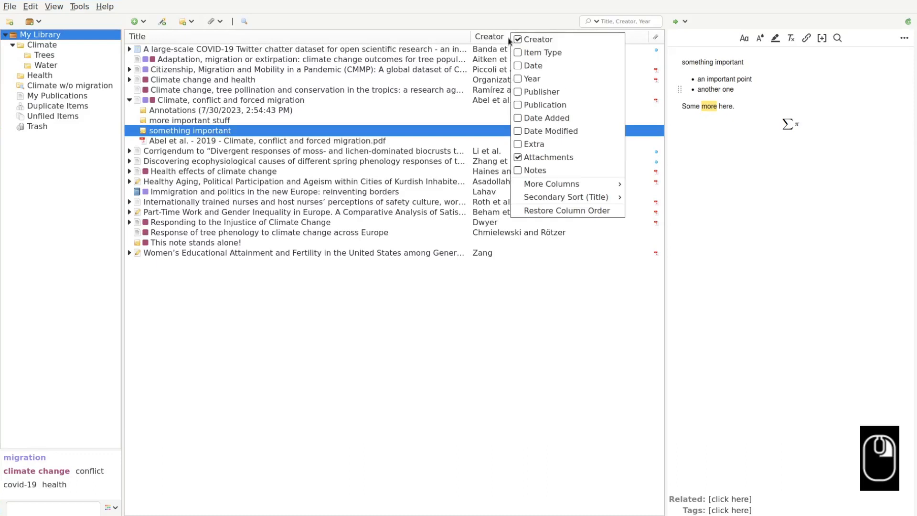
click(522, 81)
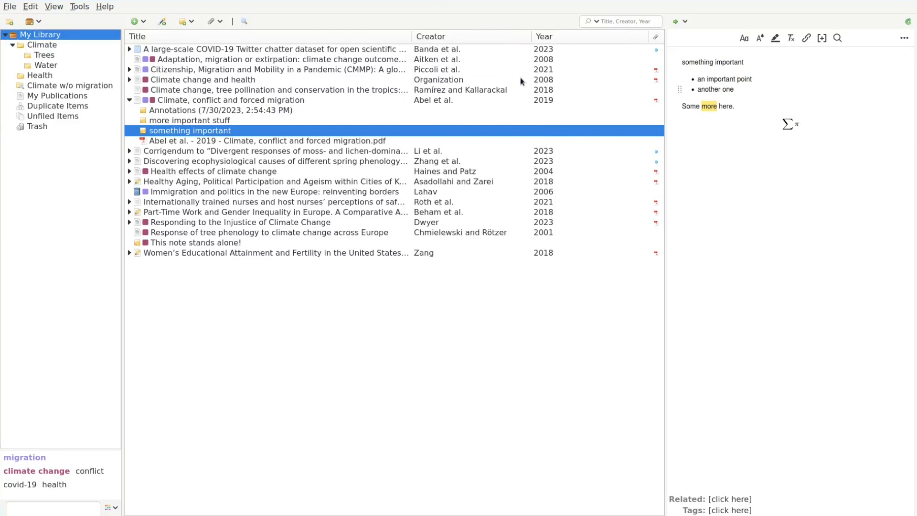
click(552, 38)
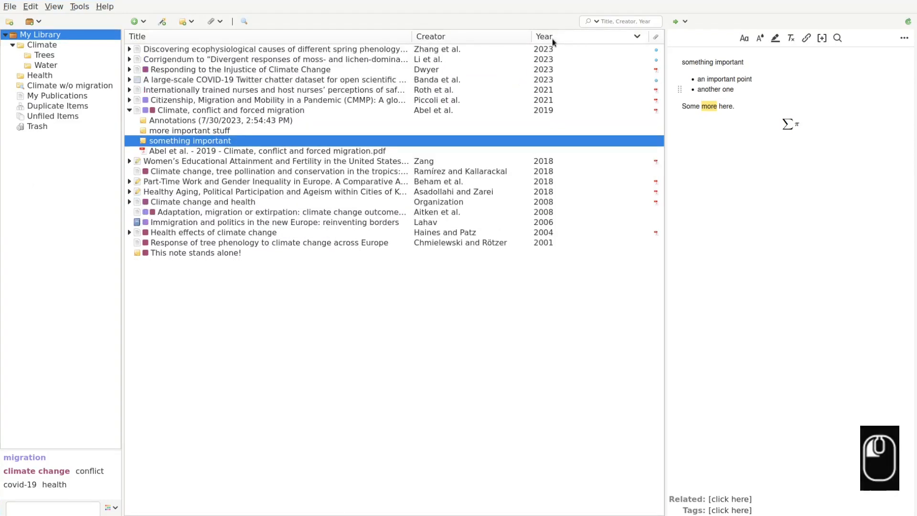
click(552, 38)
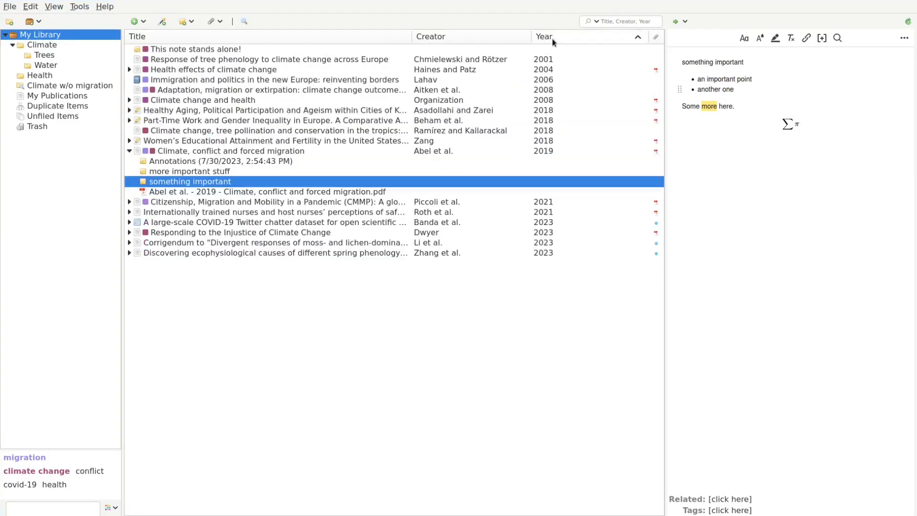
Reorder the columns to Title, Creator, then Year.
drag(553, 38, 417, 41)
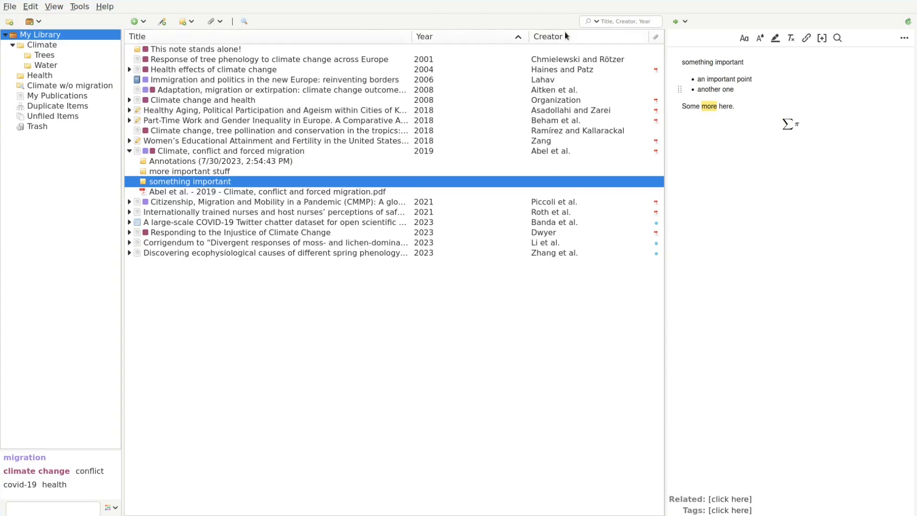
drag(568, 38, 410, 40)
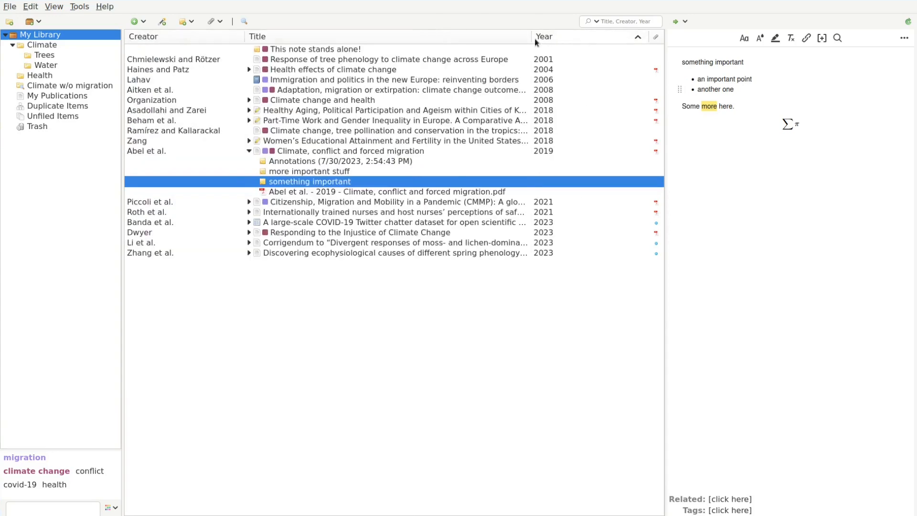
drag(556, 41, 275, 46)
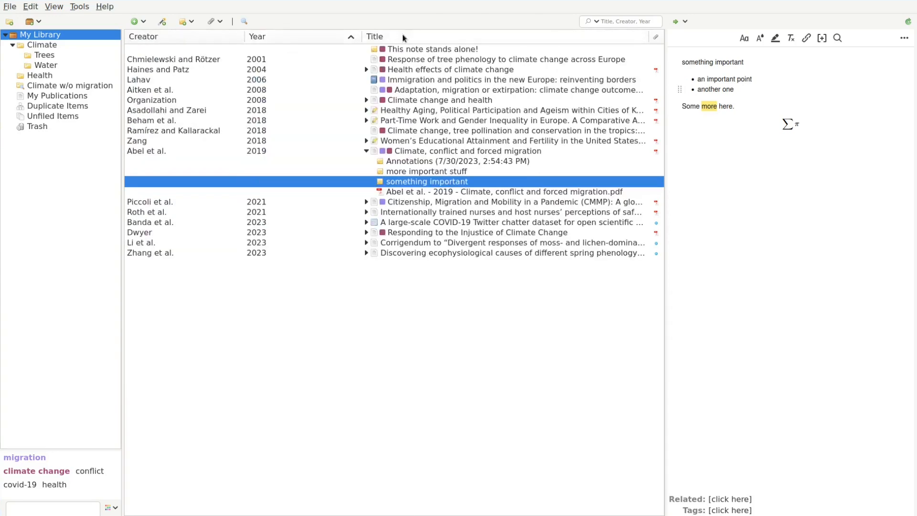
drag(404, 37, 134, 39)
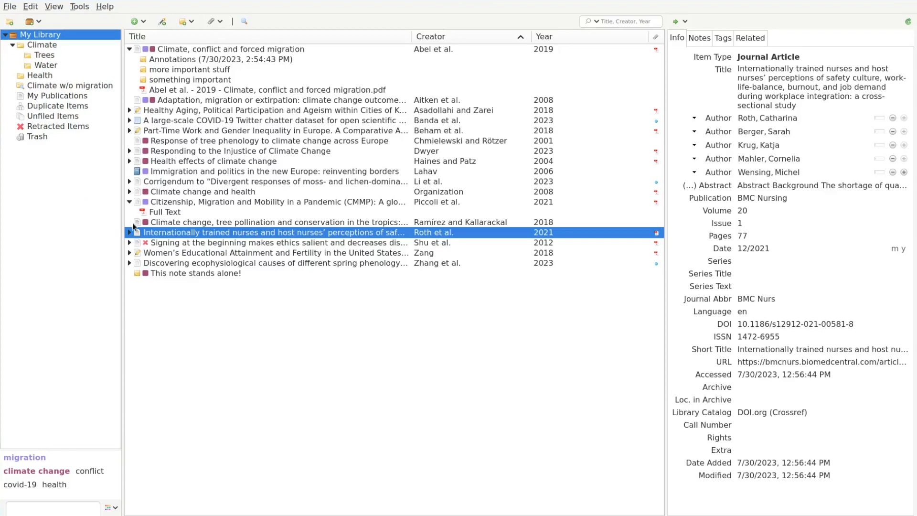
Select the retracted Shu et al. article to view its retraction notice.
click(167, 244)
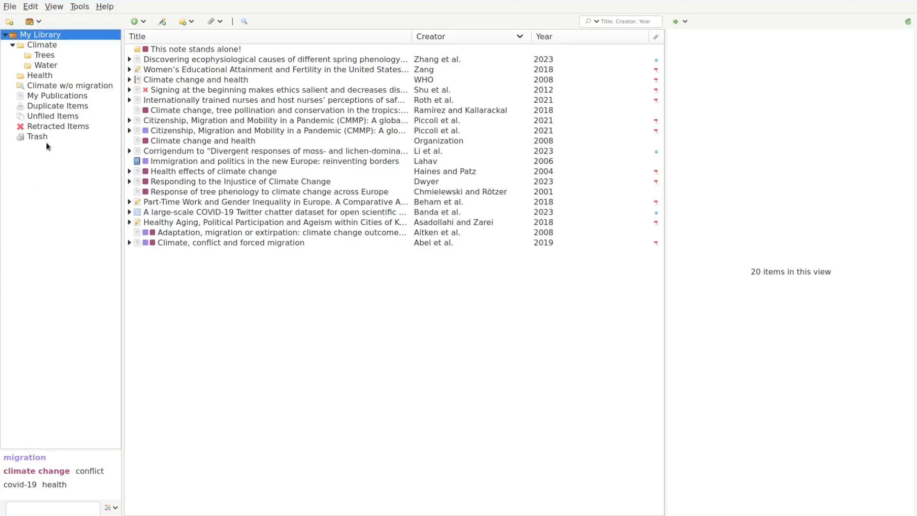
Merge the two duplicate Piccoli et al. Citizenship entries.
click(56, 107)
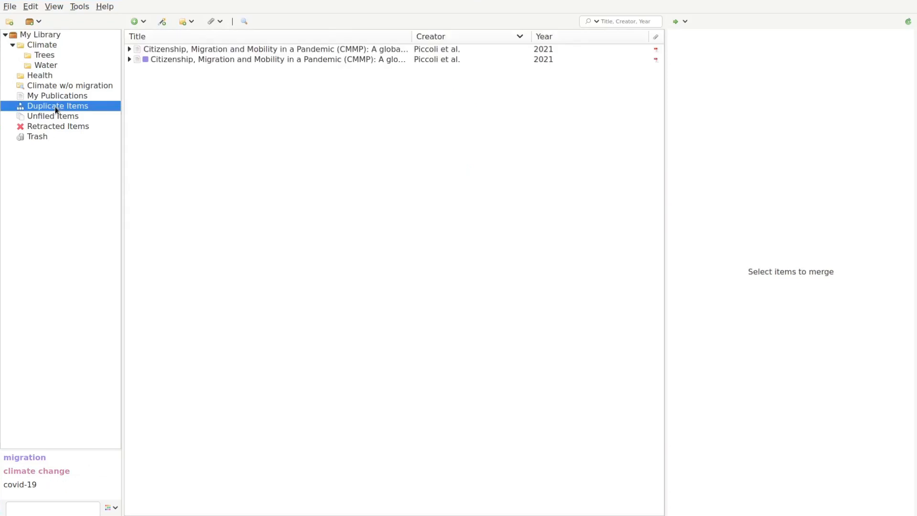
click(203, 53)
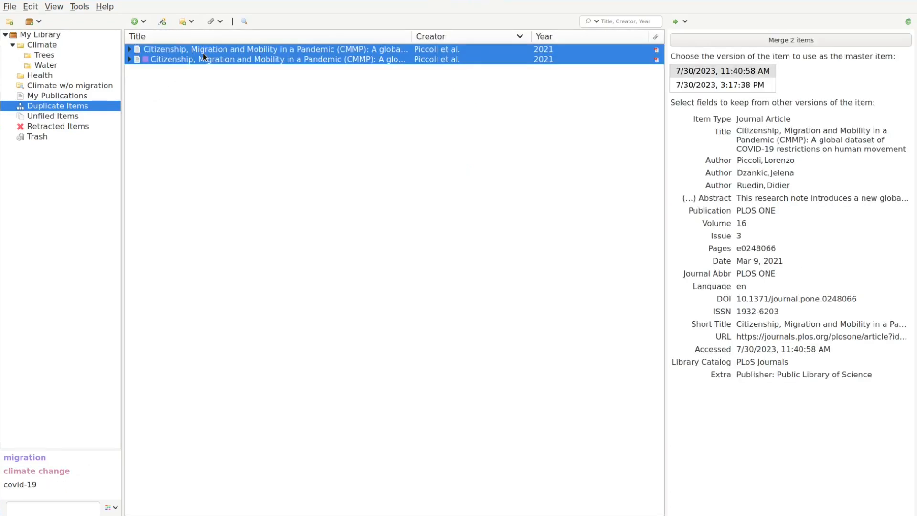
click(725, 44)
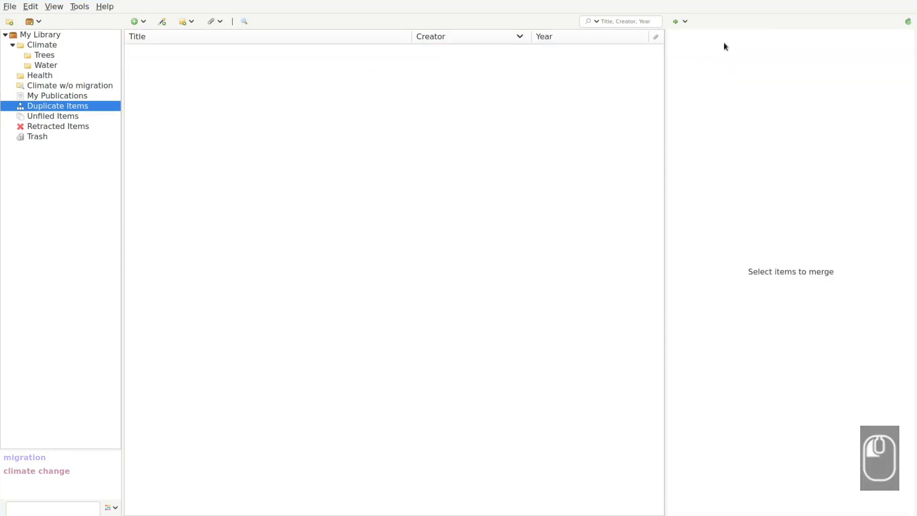
Change one Climate change and health entry to Report, then merge the two duplicates.
click(72, 106)
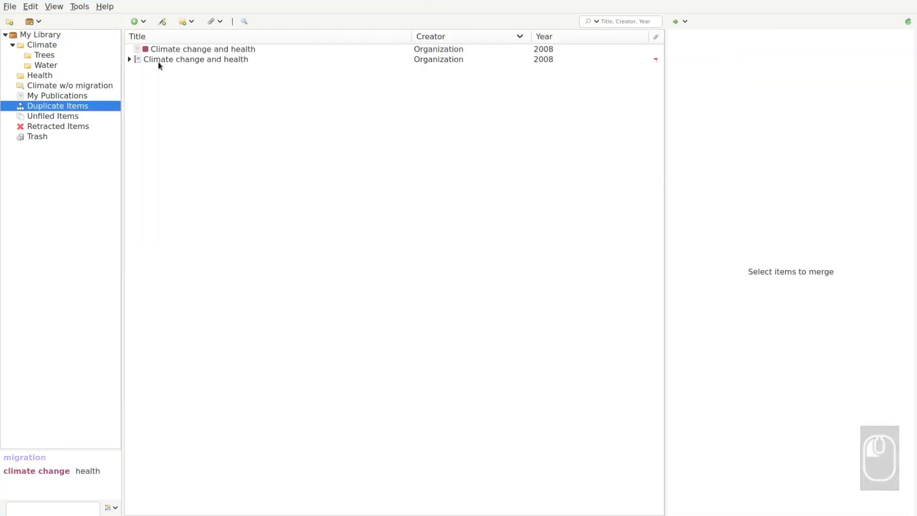
click(167, 61)
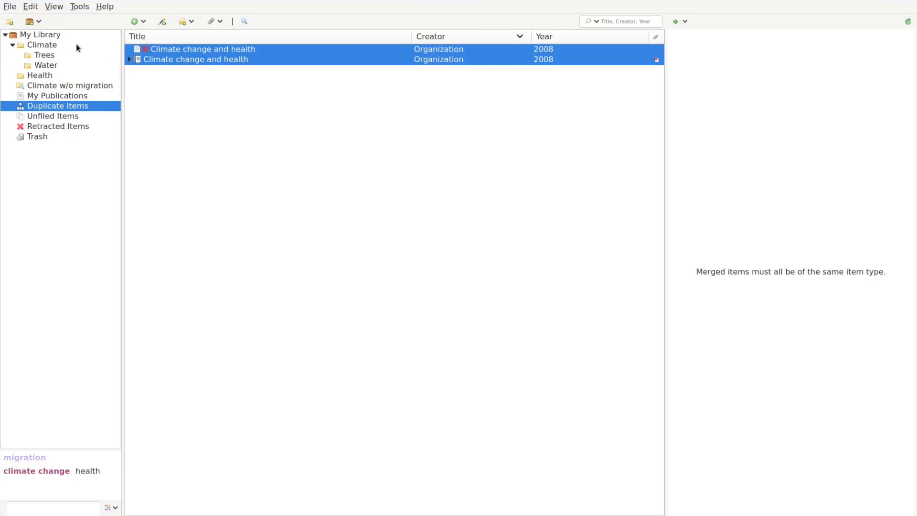
click(58, 35)
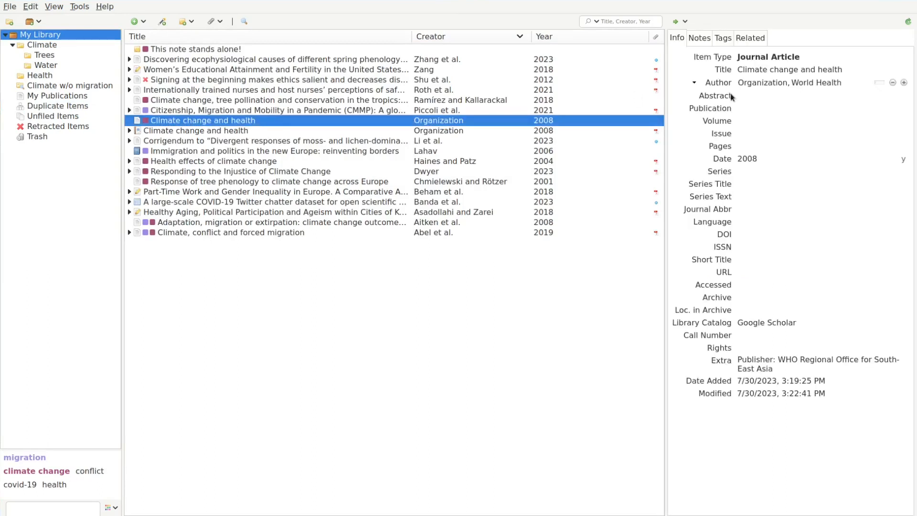
click(775, 74)
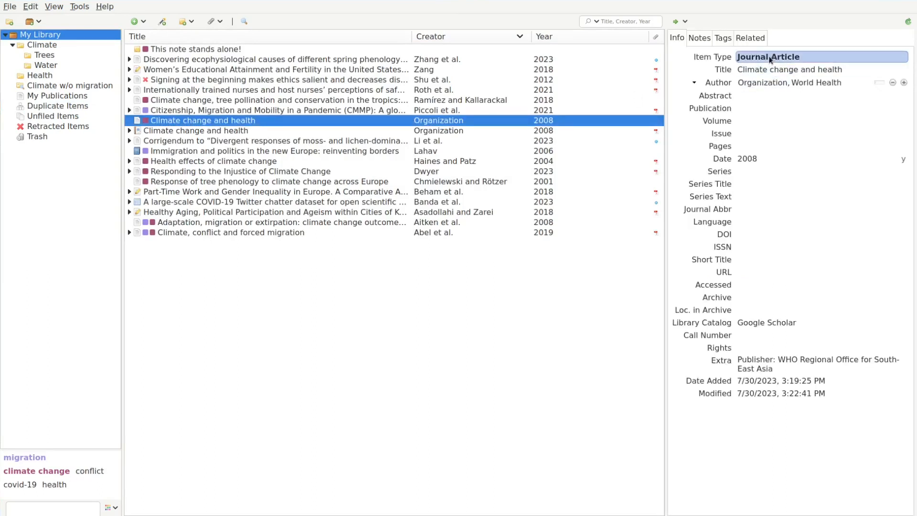
click(770, 58)
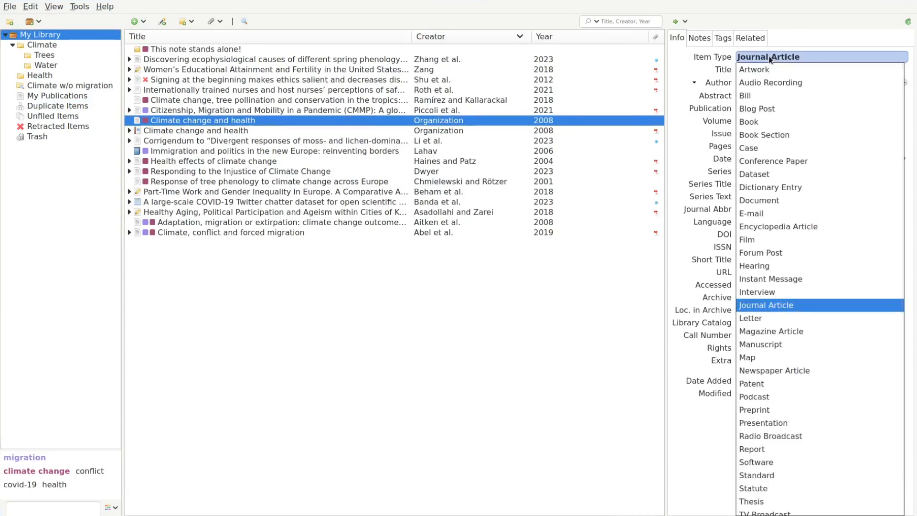
click(780, 451)
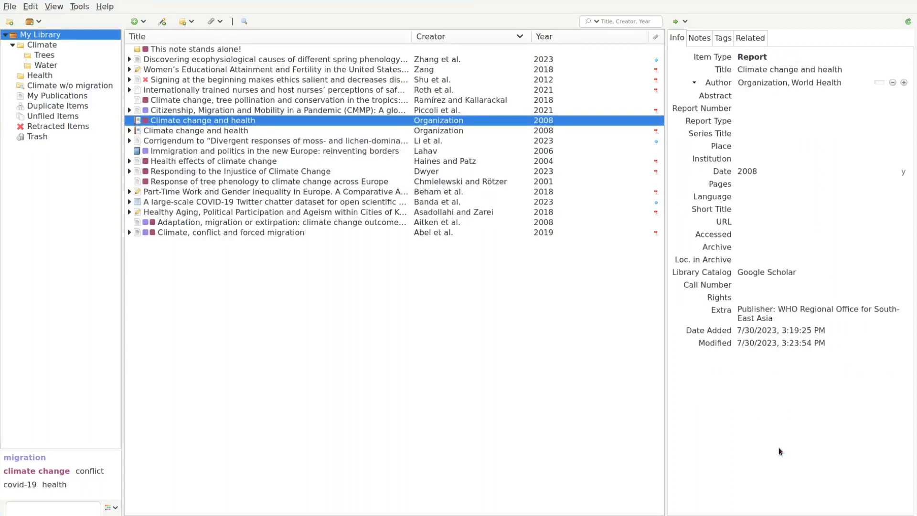
click(53, 111)
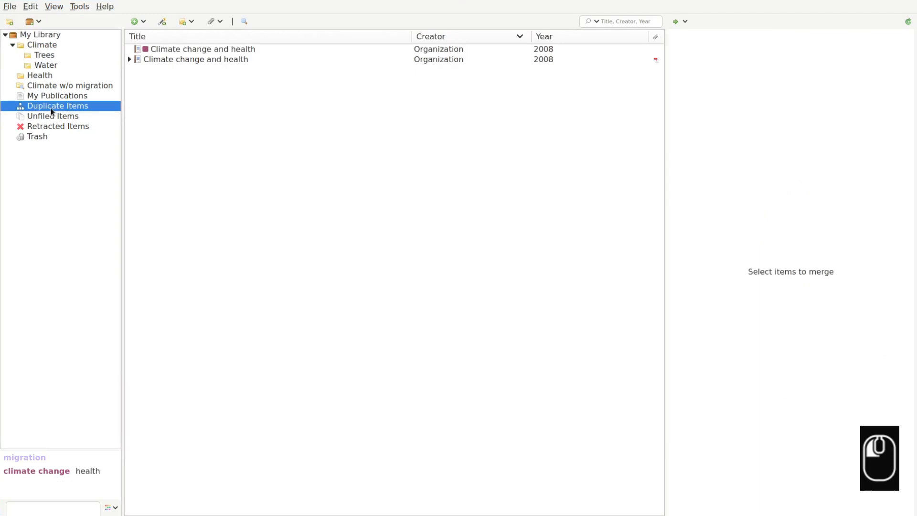
click(170, 59)
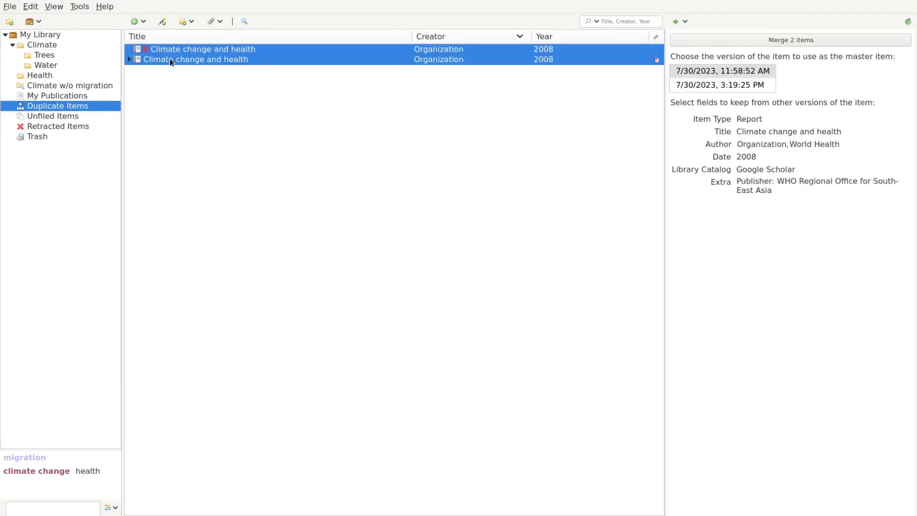
click(719, 43)
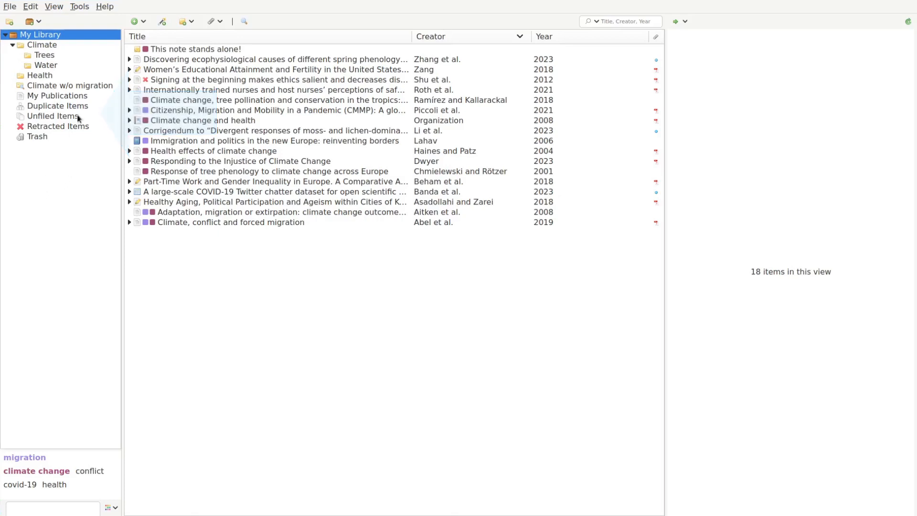
File three unfiled climate articles into Climate and the tree phenology article into Trees.
click(79, 116)
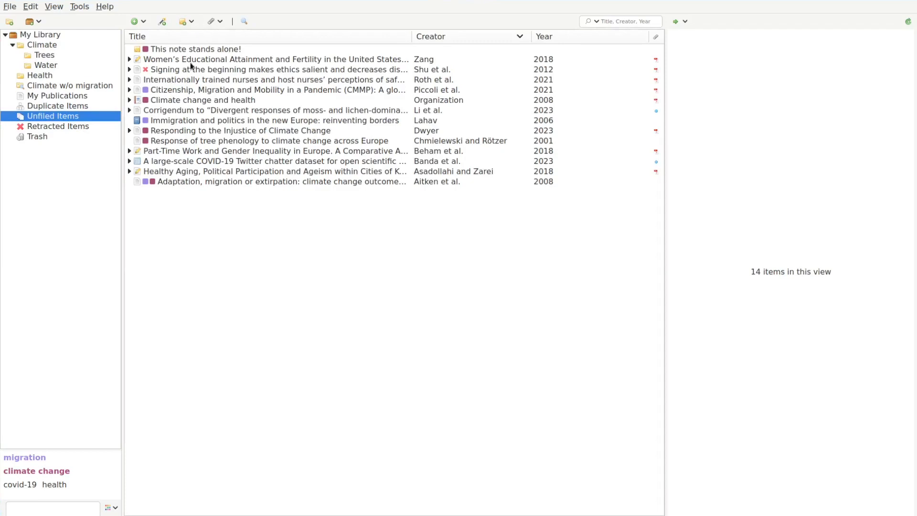
drag(180, 105, 64, 42)
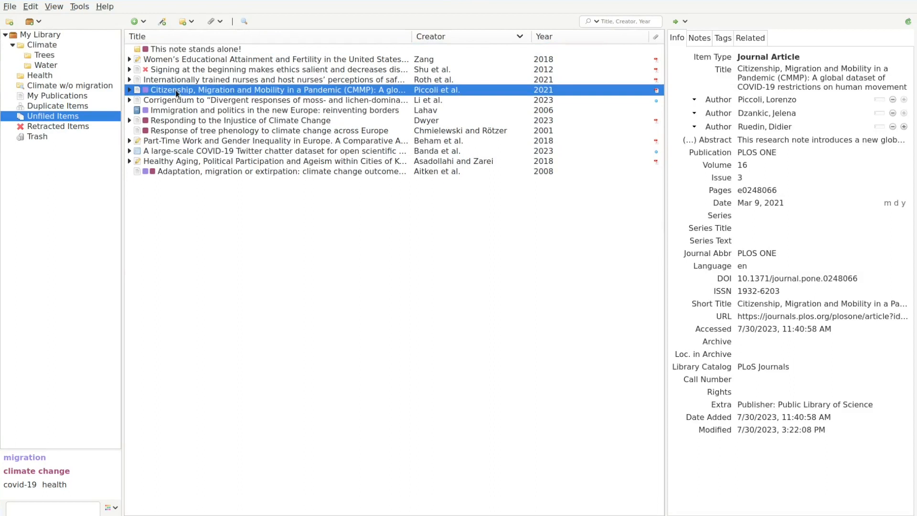
drag(176, 89, 151, 90)
drag(174, 124, 46, 45)
drag(182, 125, 67, 55)
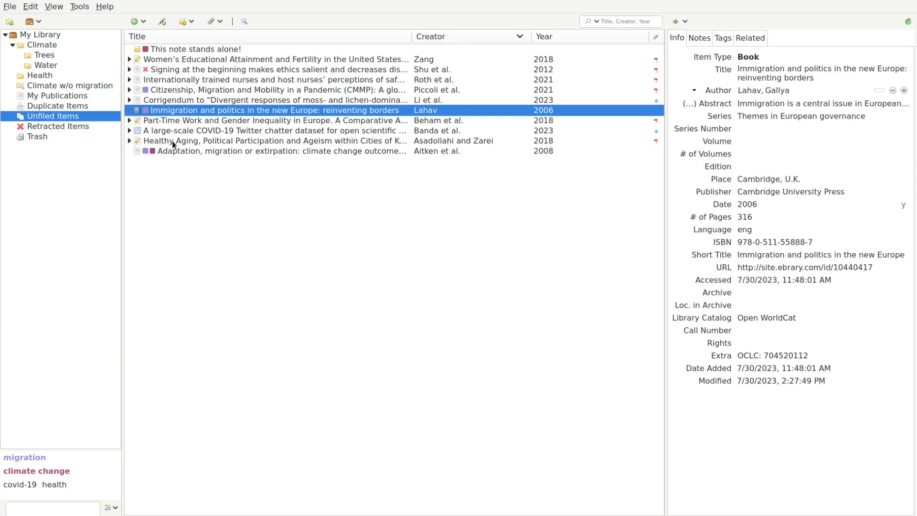
drag(171, 148, 63, 47)
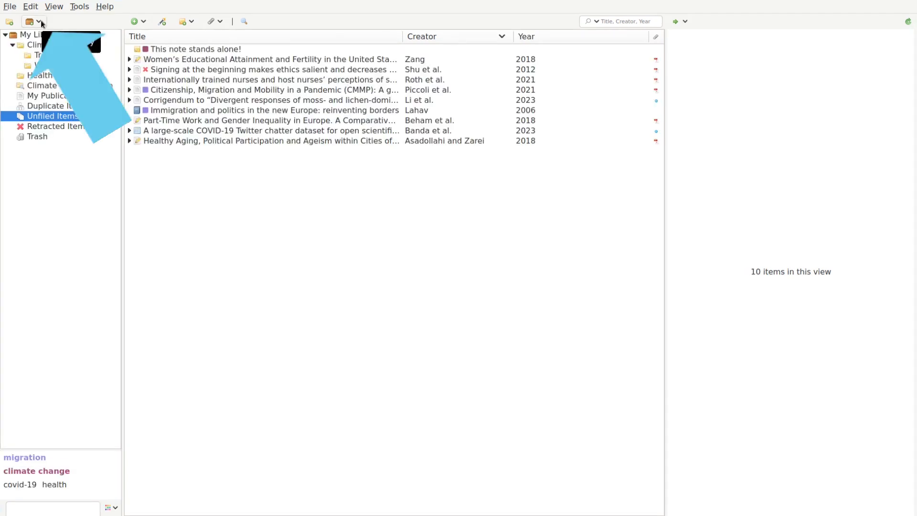
click(41, 22)
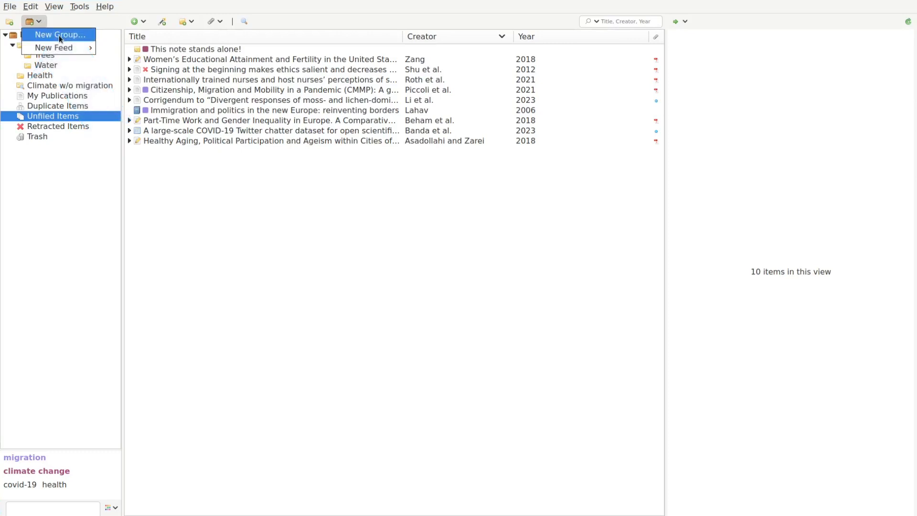
Create the new group 'No Group Ever' on zotero.org with Private Membership.
click(59, 35)
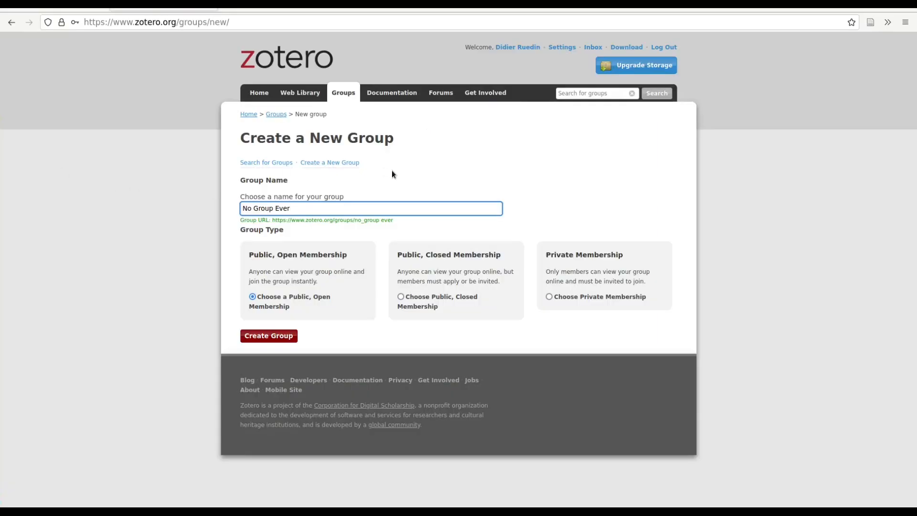
click(549, 296)
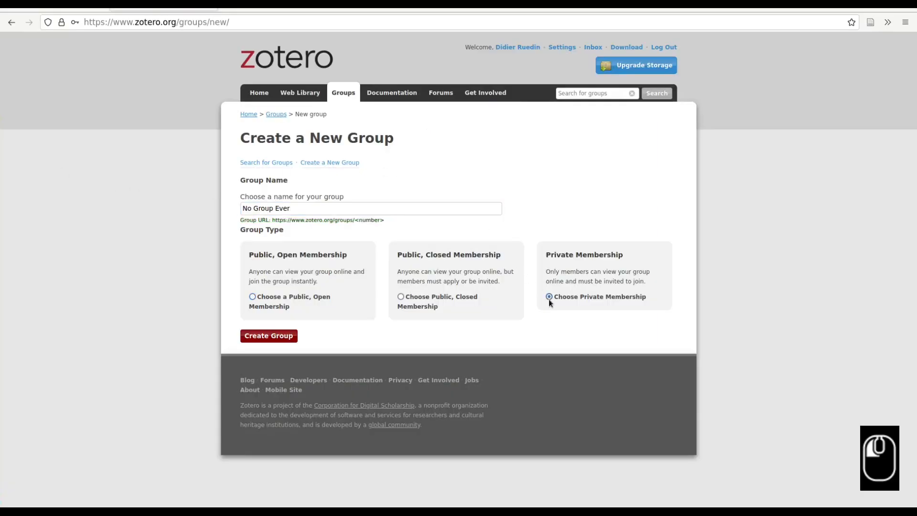
click(275, 339)
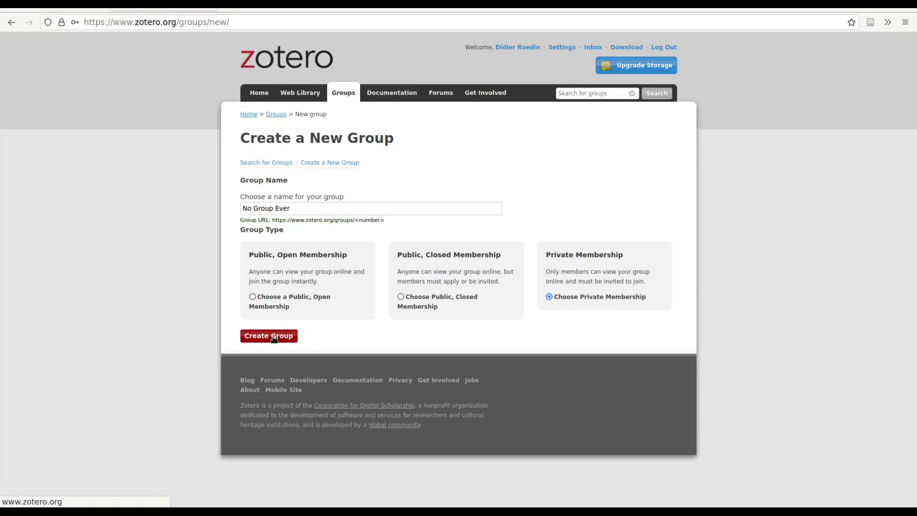
Start inviting a member by entering an invitee's e-mail address in the group's member settings, then return to Zotero.
scroll(206, 367, down, 2)
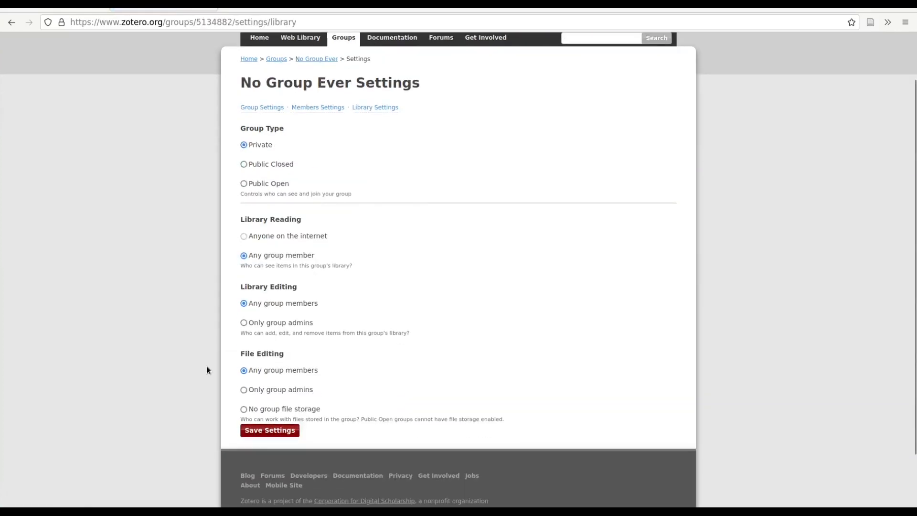
click(316, 109)
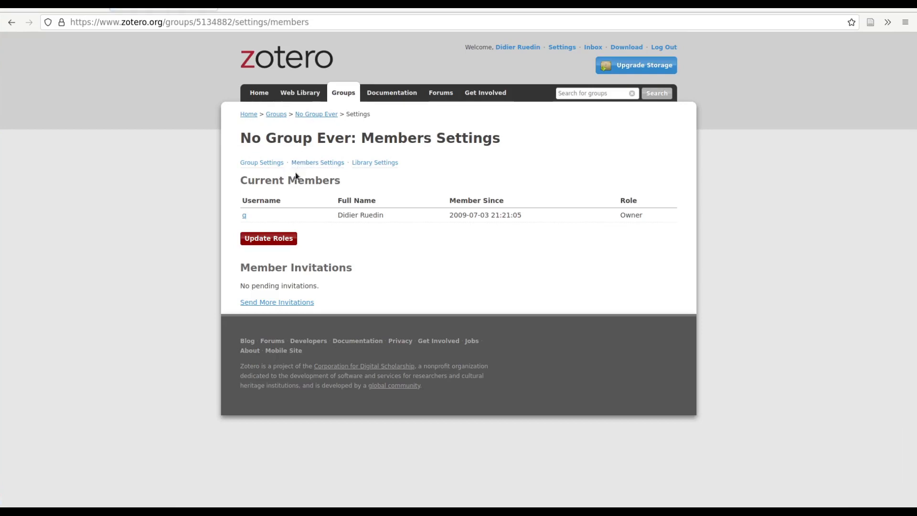
click(275, 303)
click(283, 203)
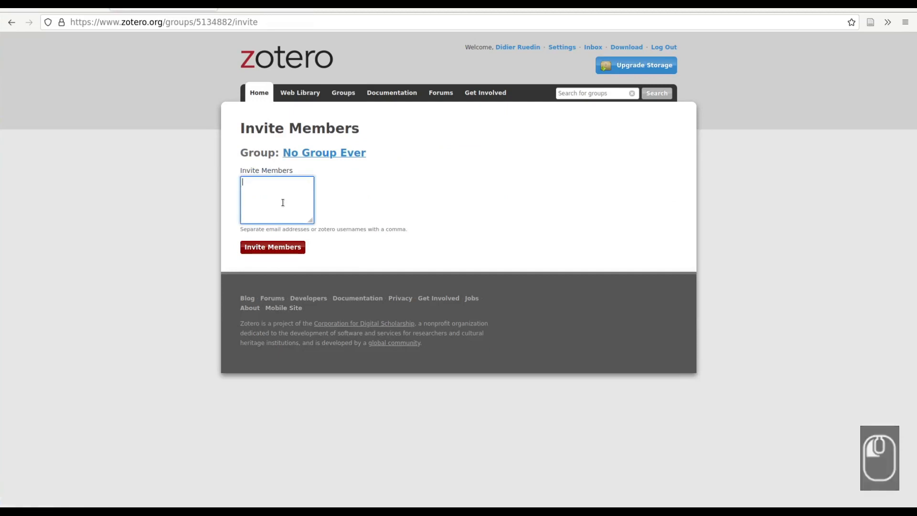
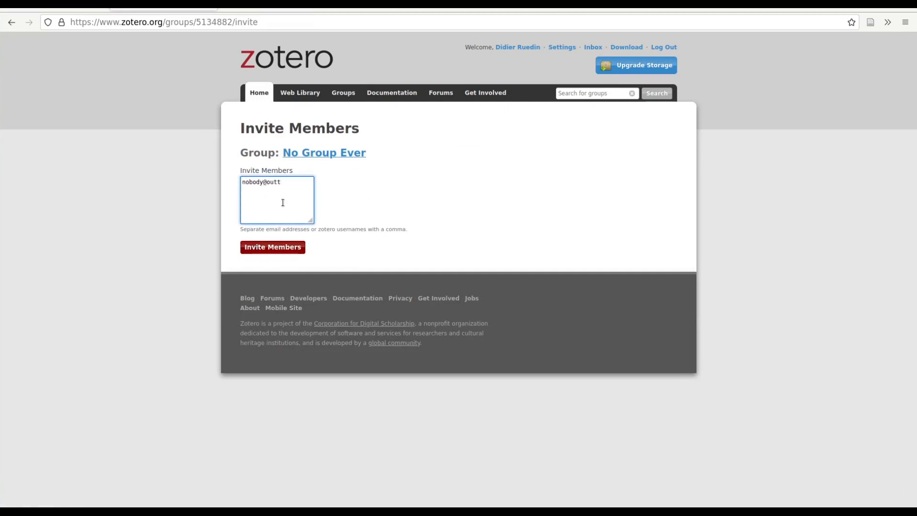
click(282, 246)
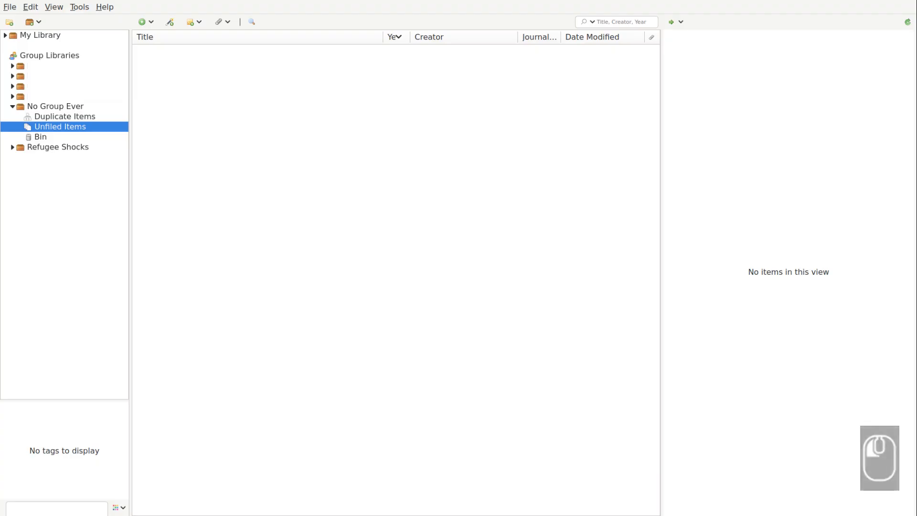
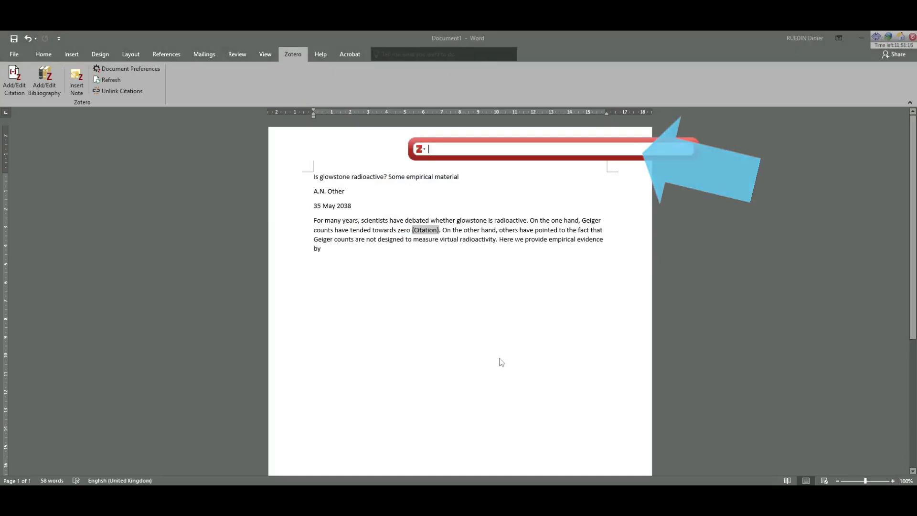
Cite the Abel and Sander 2014 migration-flows article after 'towards zero'.
text(abel)
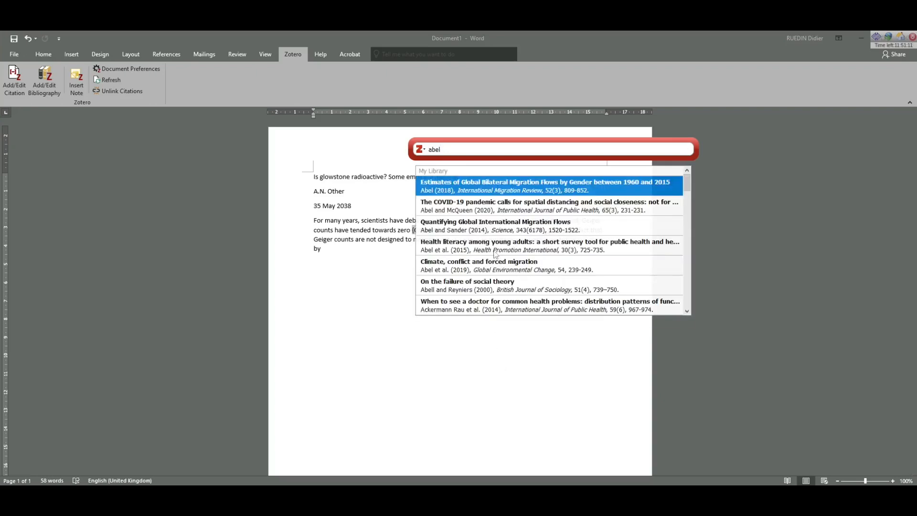
click(508, 230)
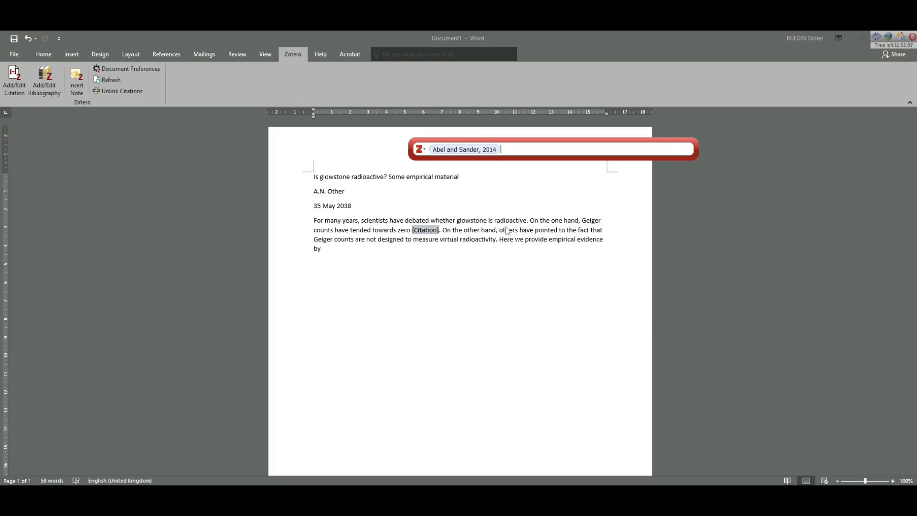
key(Return)
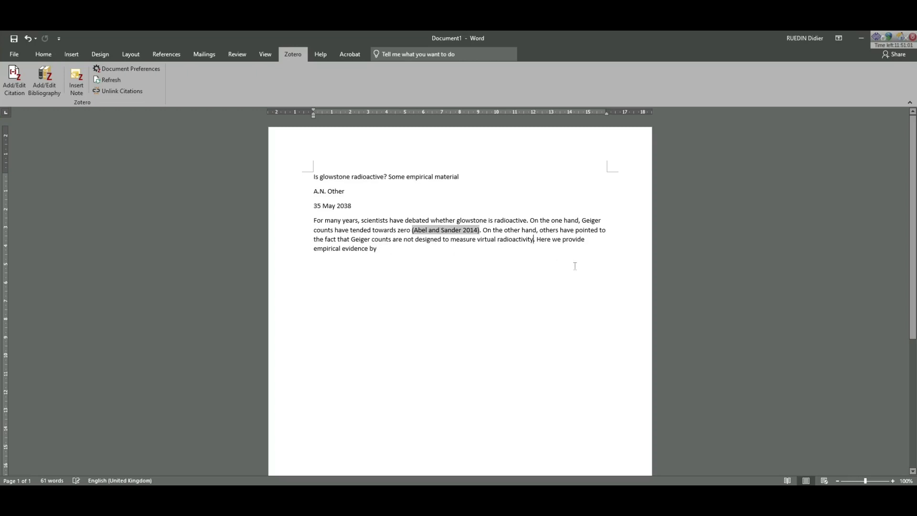
Cite the Misago 2016 article after 'virtual radioactivity'.
click(11, 86)
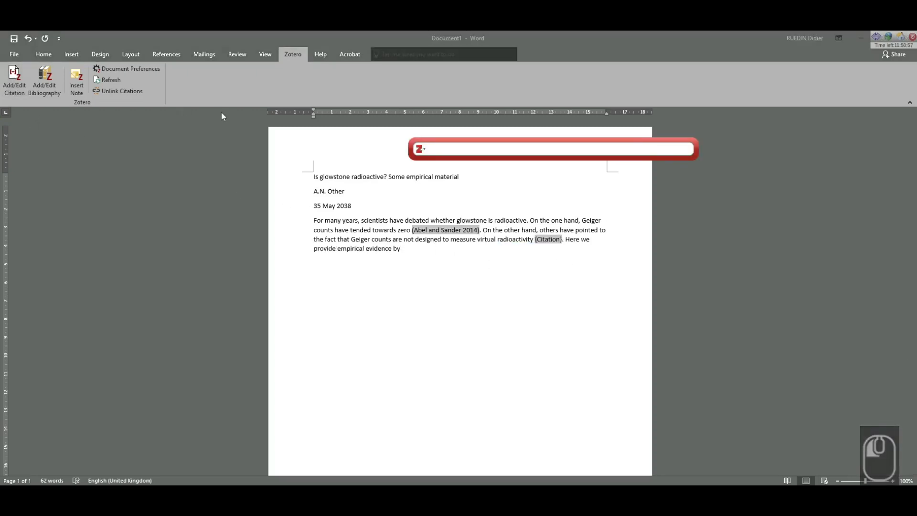
text(misago)
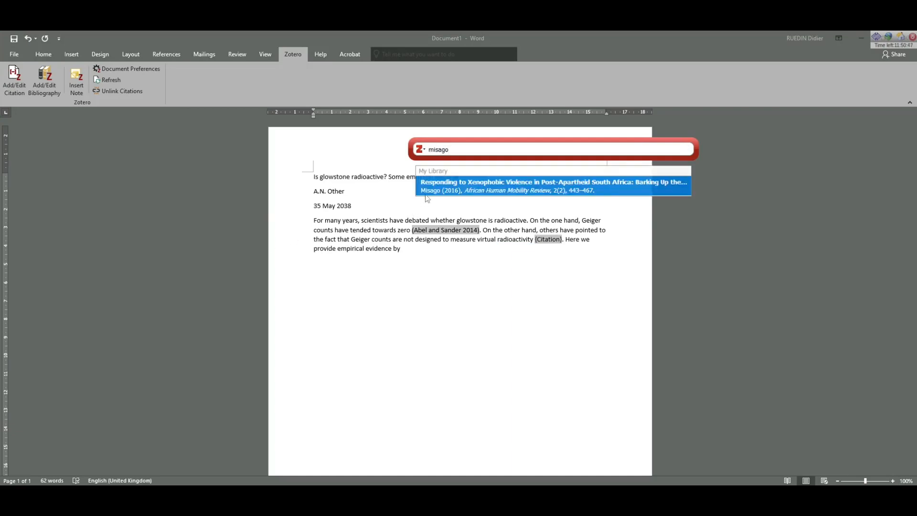
click(429, 191)
key(Return)
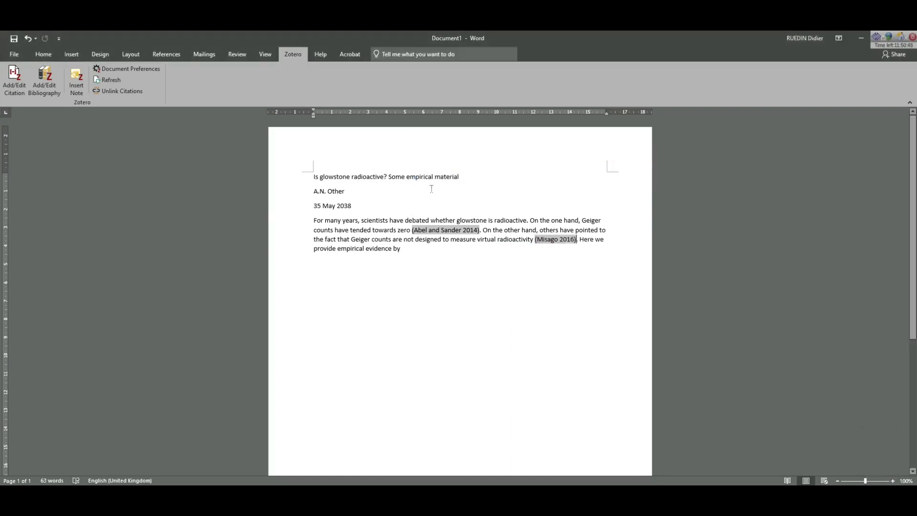
Type a 'References' heading on a new line below the paragraph.
click(442, 266)
key(Return)
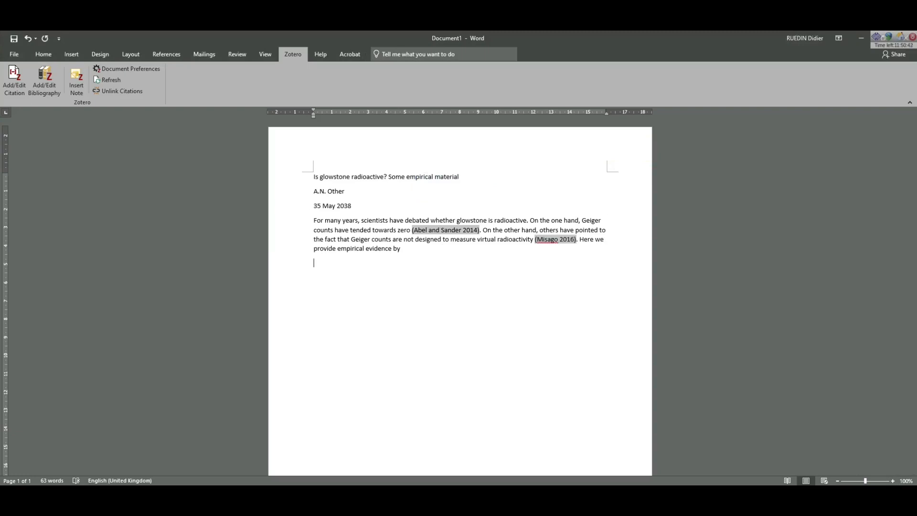
text(References)
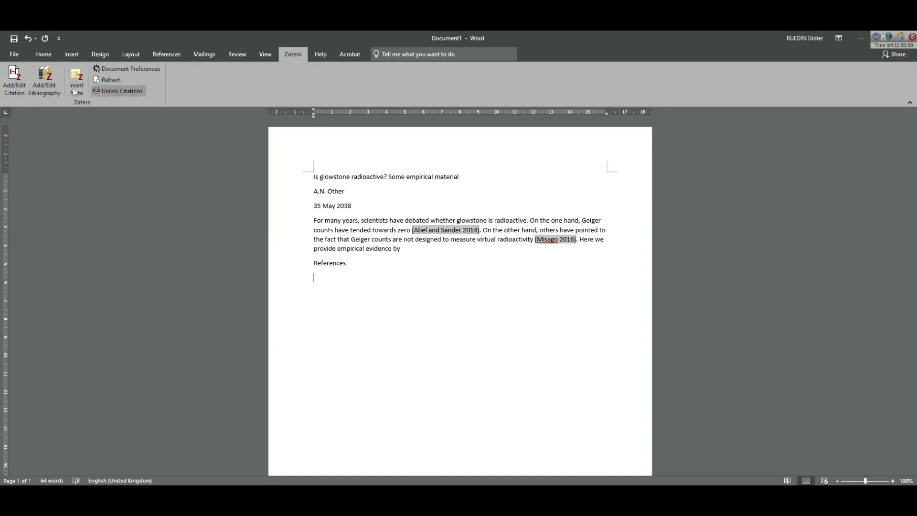
Insert a bibliography listing Abel and Sander 2014 and Misago 2016, then reopen the Abel citation.
click(51, 82)
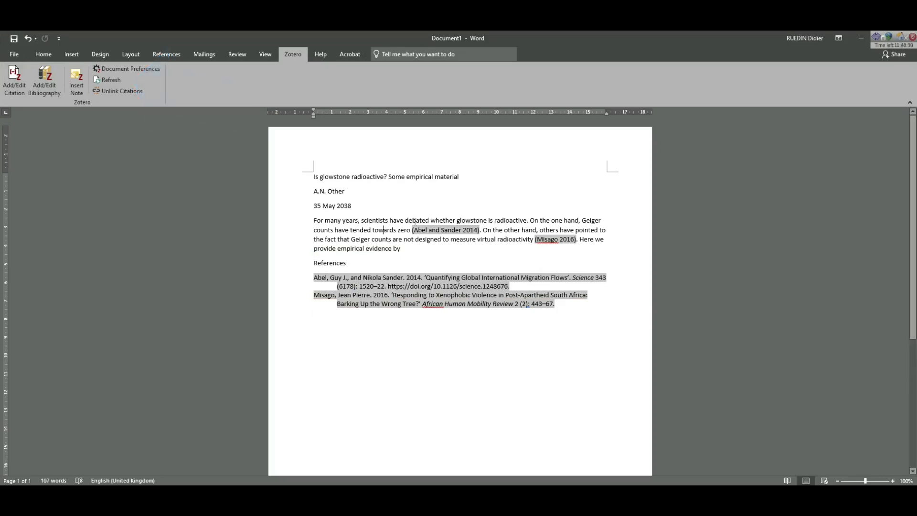
click(440, 229)
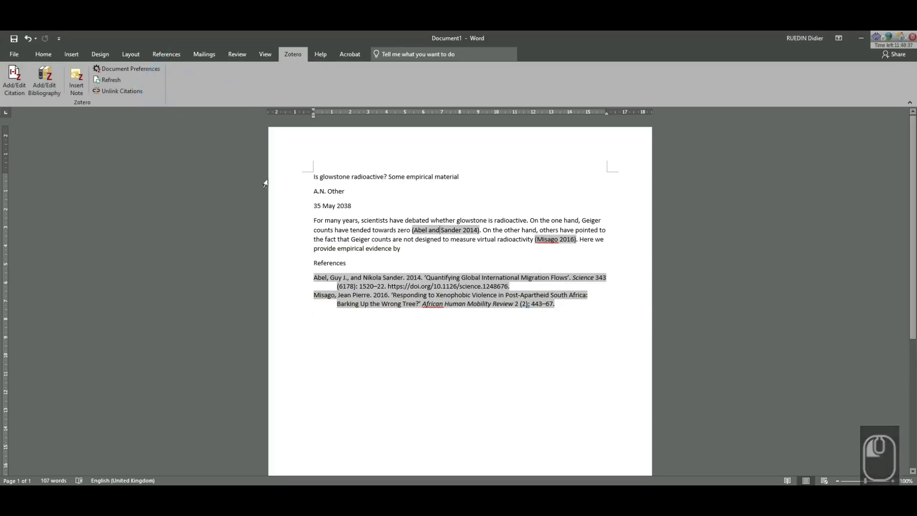
click(20, 90)
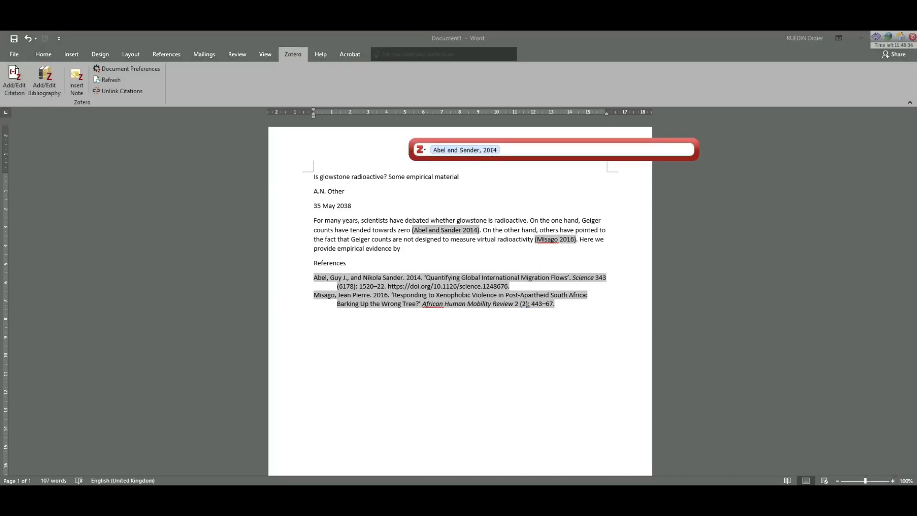
Toggle the Omit Author option on the Abel and Sander citation.
click(492, 151)
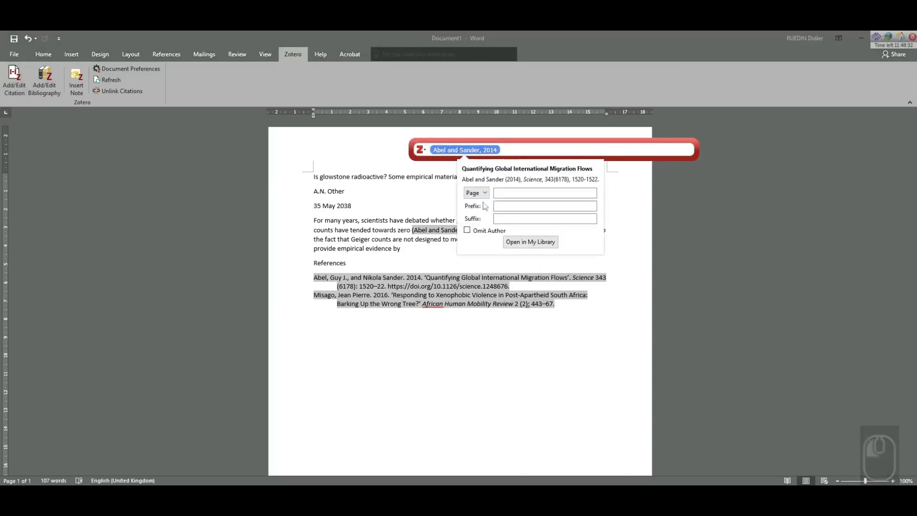
click(468, 231)
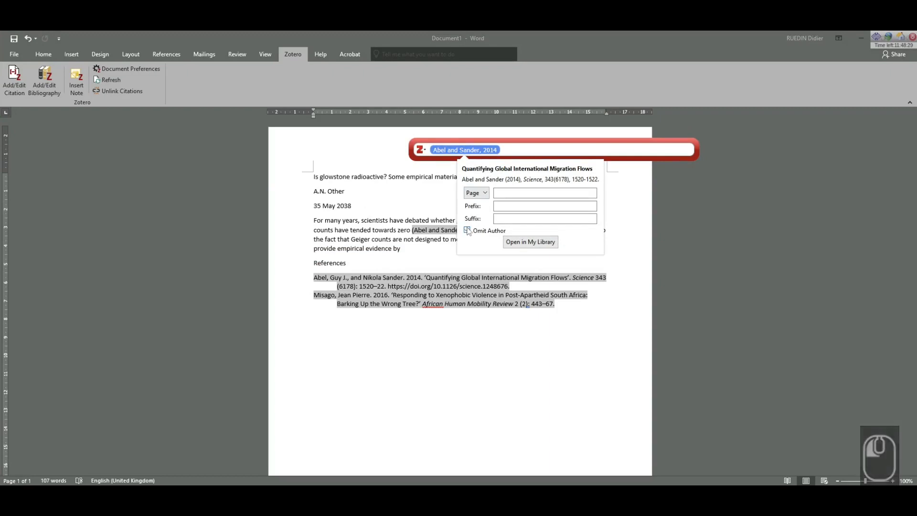
key(Return)
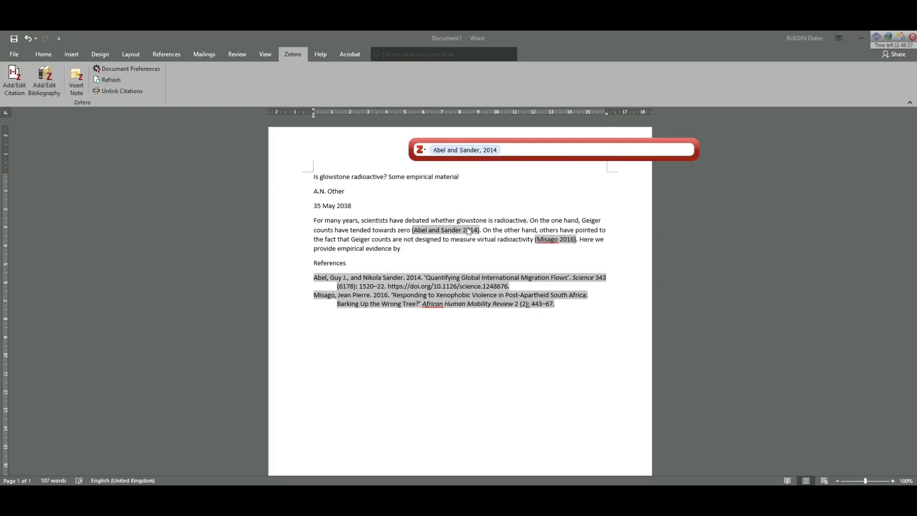
key(Return)
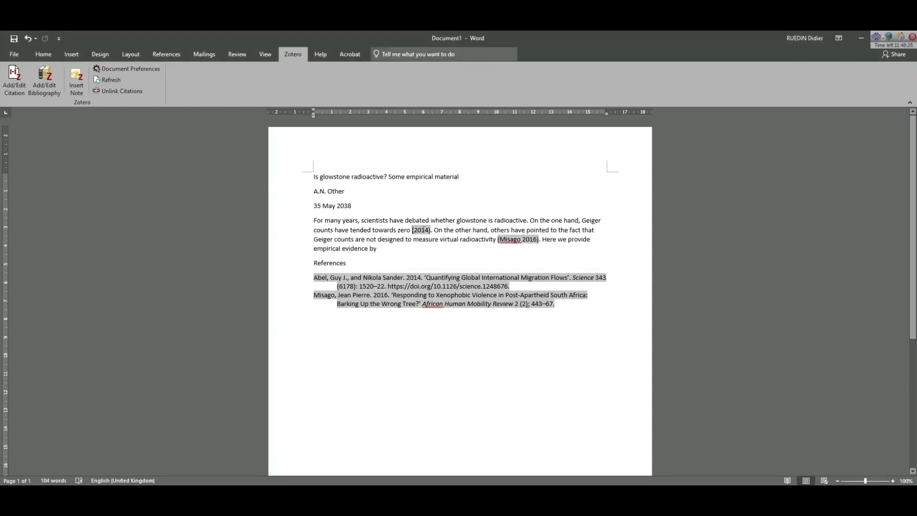
Add page 3 to the Abel and Sander citation so it reads (Abel and Sander 2014, 3).
click(421, 230)
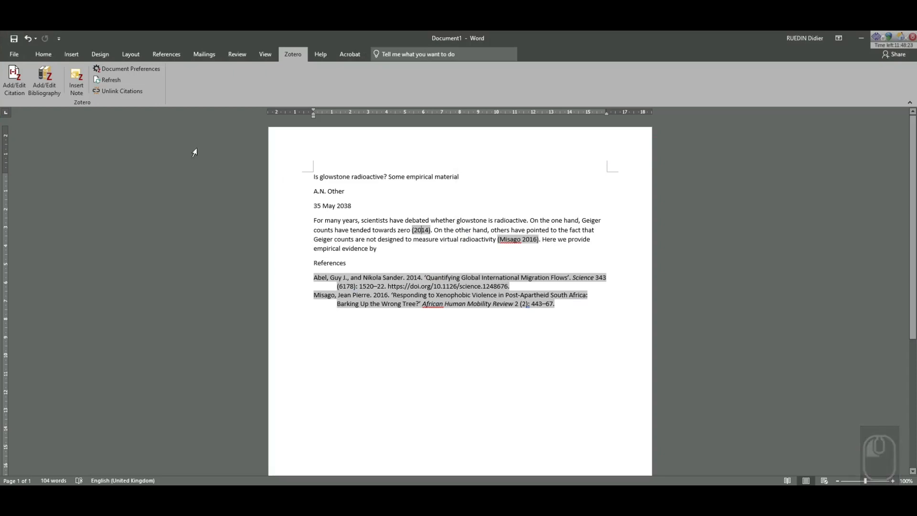
click(17, 82)
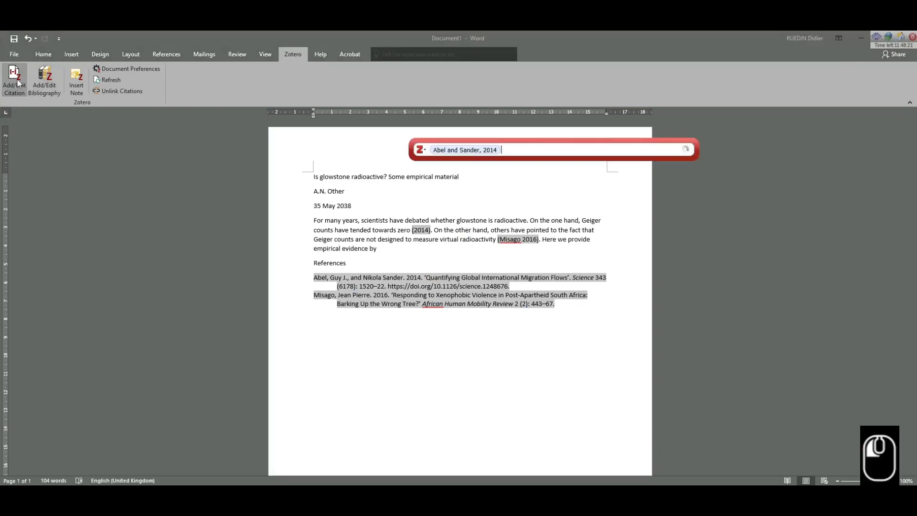
click(463, 150)
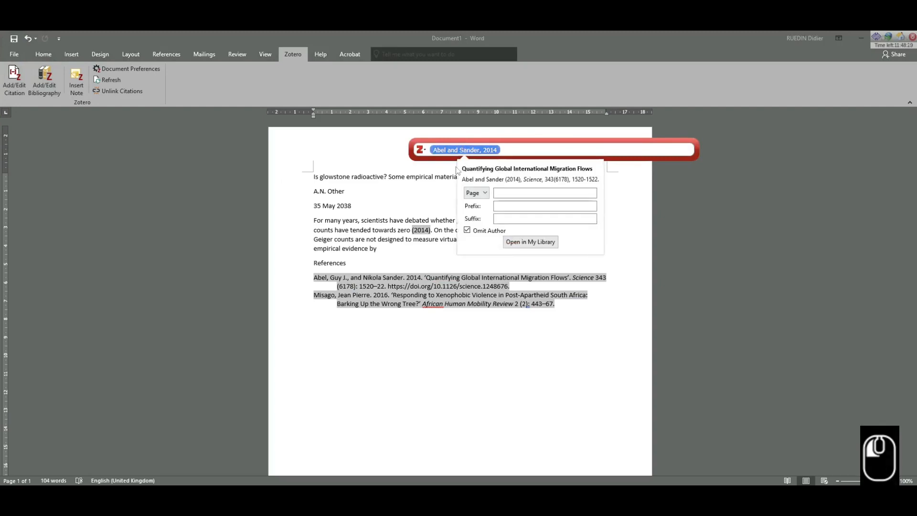
click(502, 196)
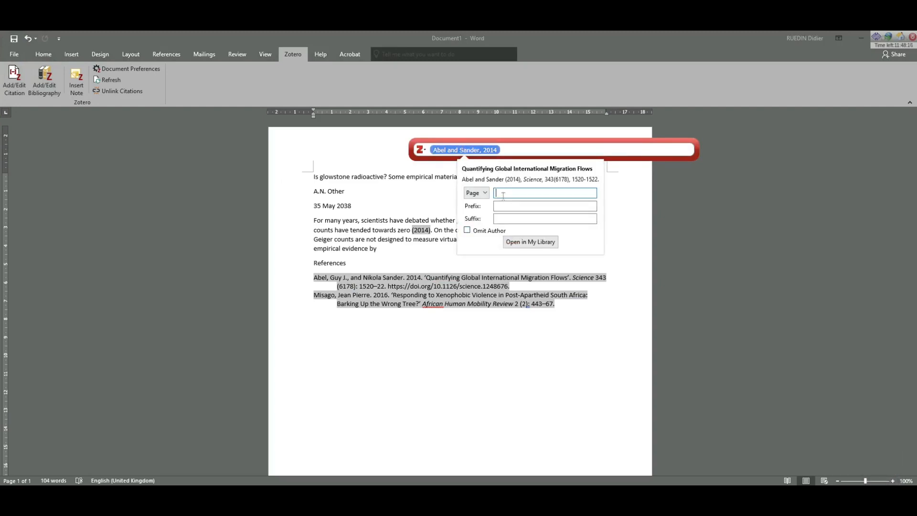
text(3)
key(Return)
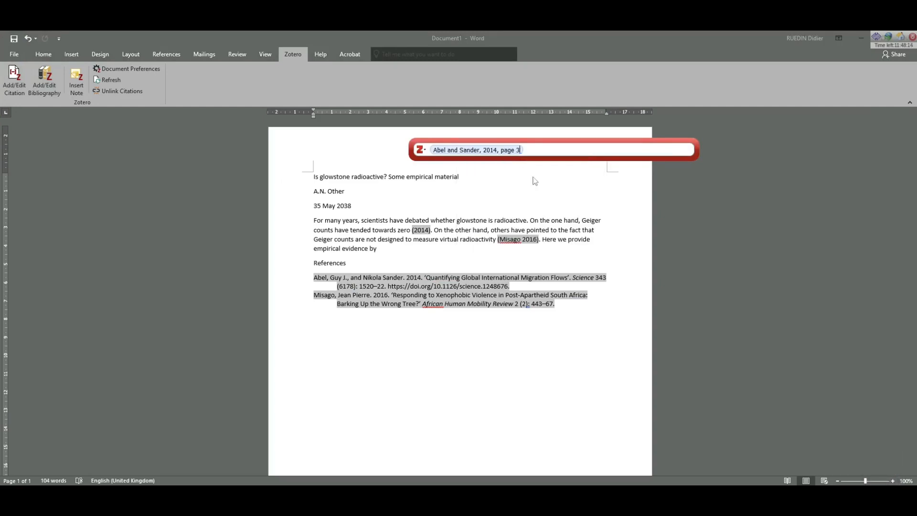
key(Return)
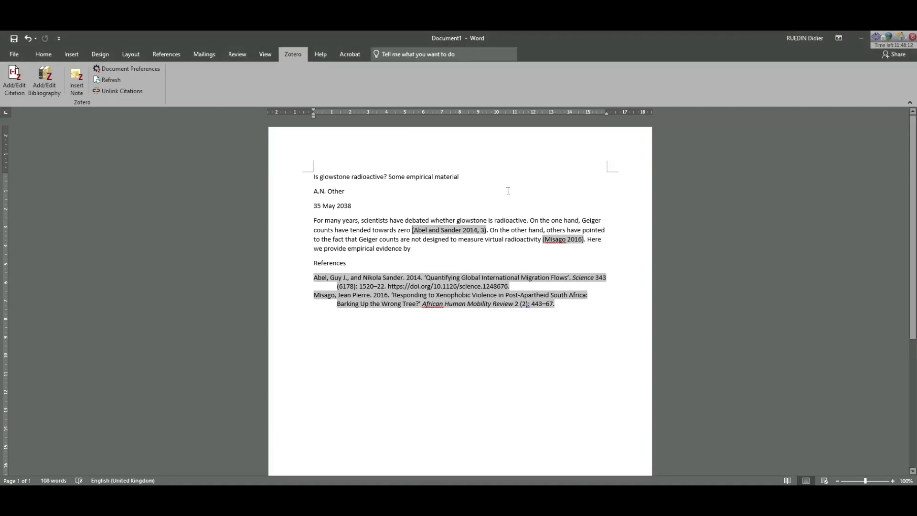
Switch the document's Zotero citation style to American Chemical Society.
click(119, 70)
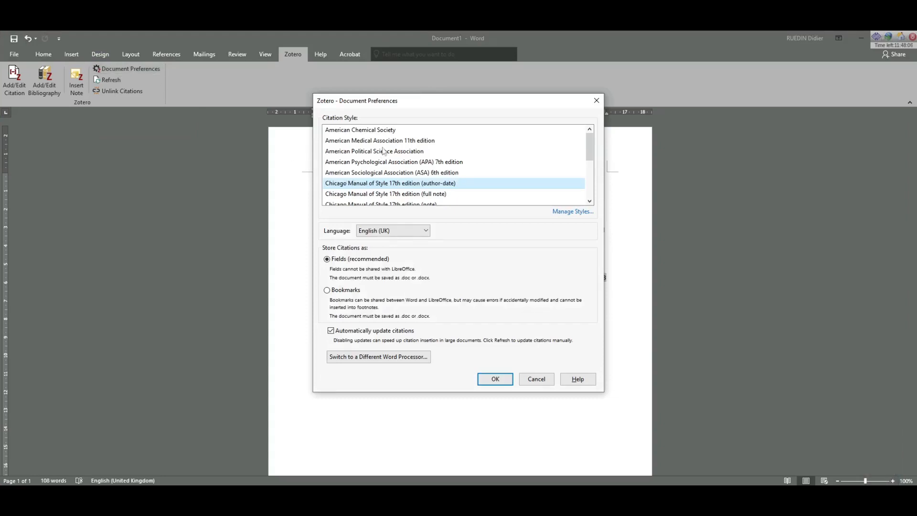
click(391, 134)
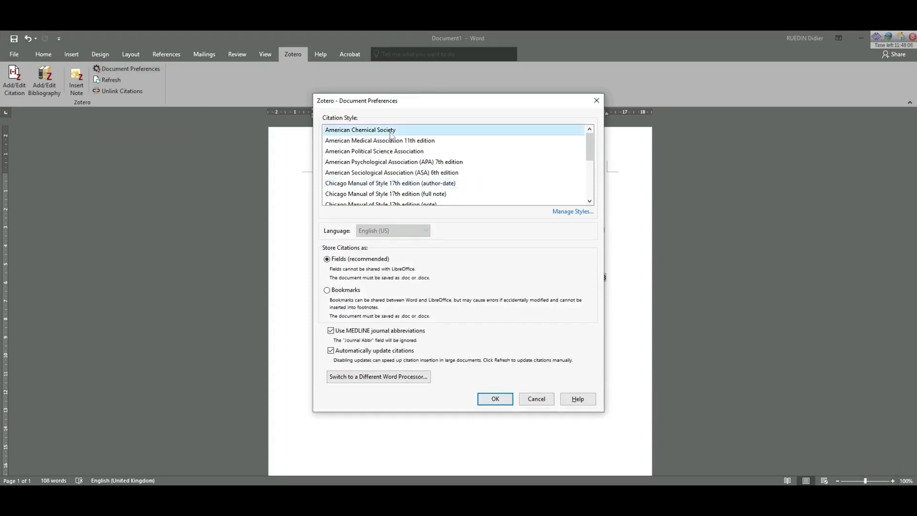
click(496, 399)
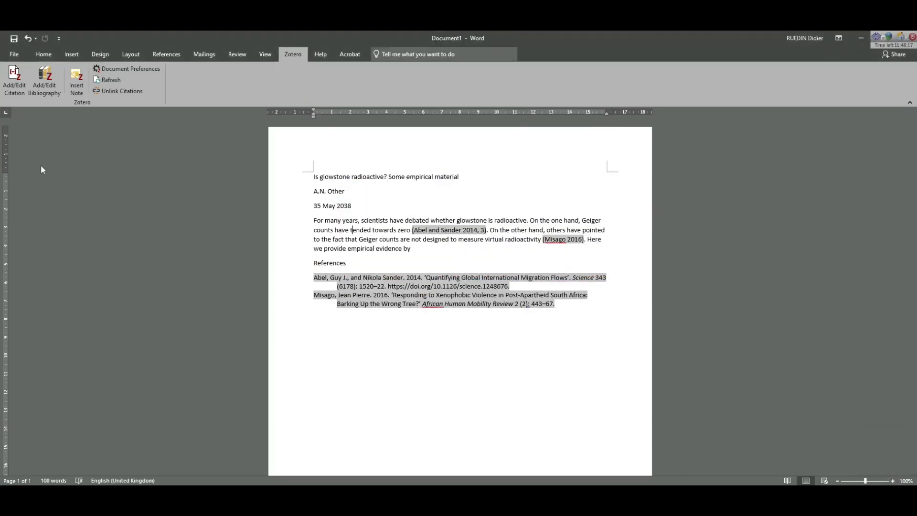
Add the Abel and McQueen 2020 article to the Abel and Sander citation.
click(448, 228)
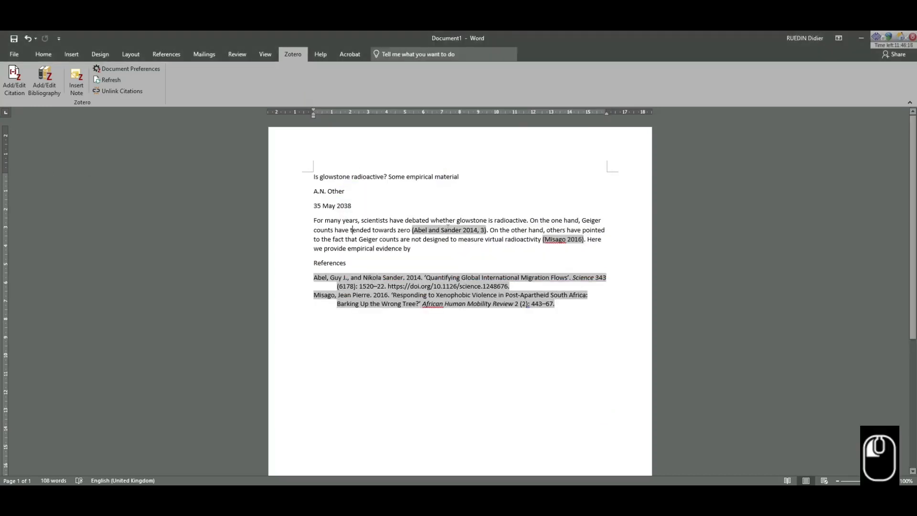
click(20, 83)
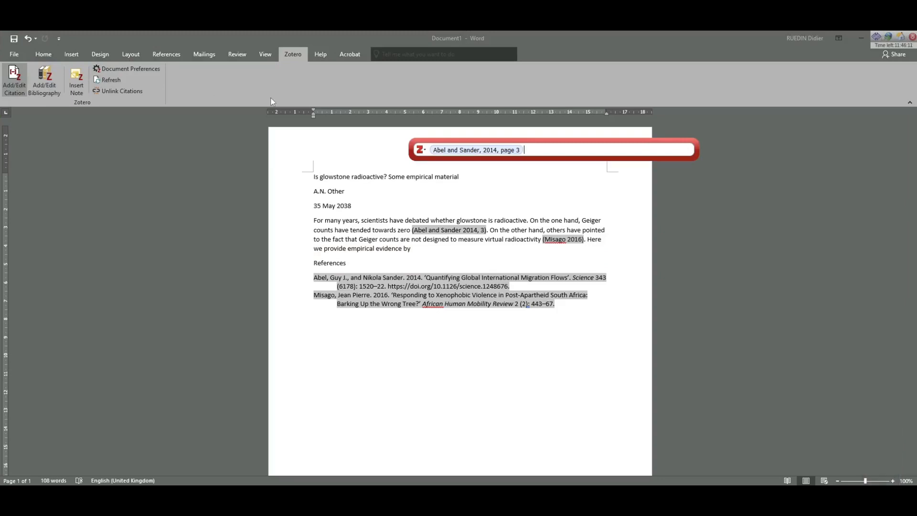
text(abel)
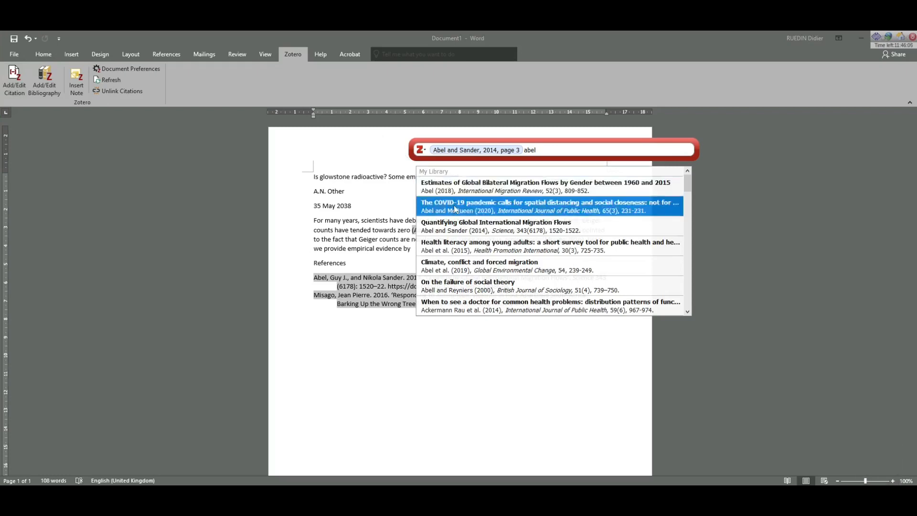
click(454, 208)
key(Return)
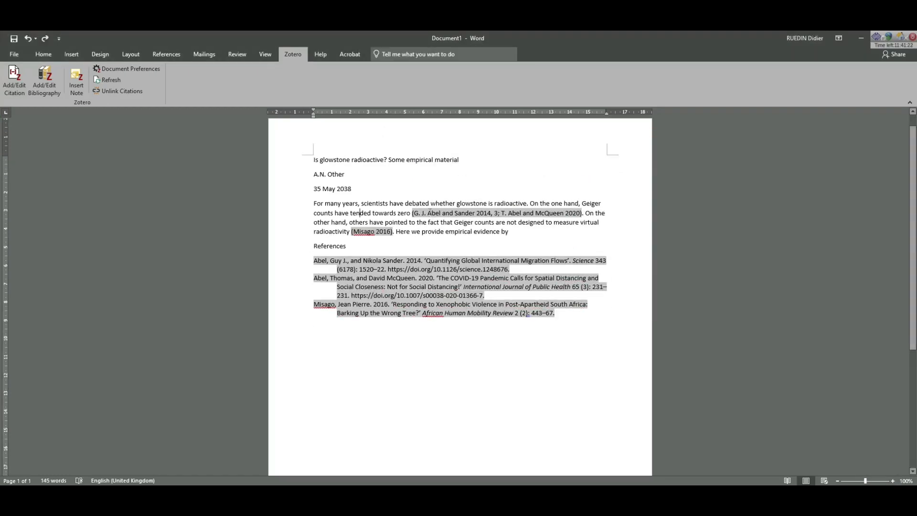
Replace Abel and McQueen with Setrana 2021, ordered before Abel and Sander 2014, 3.
click(429, 213)
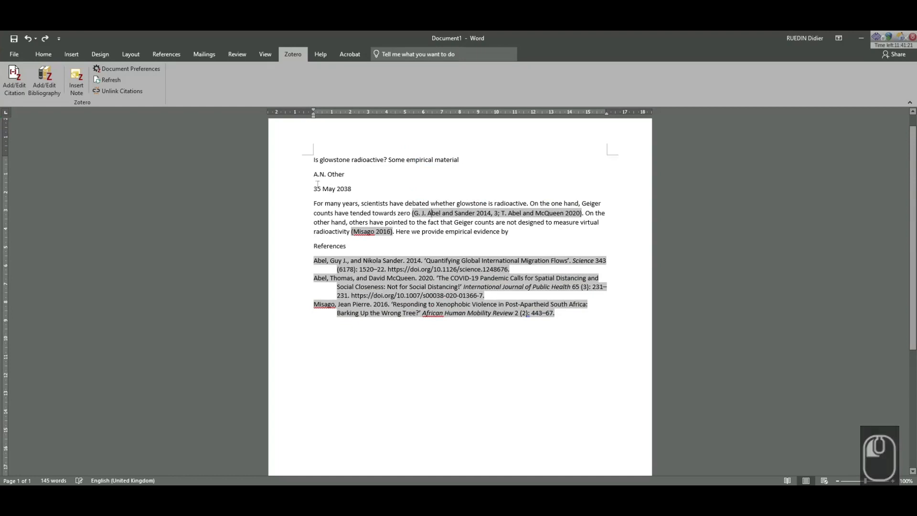
click(15, 82)
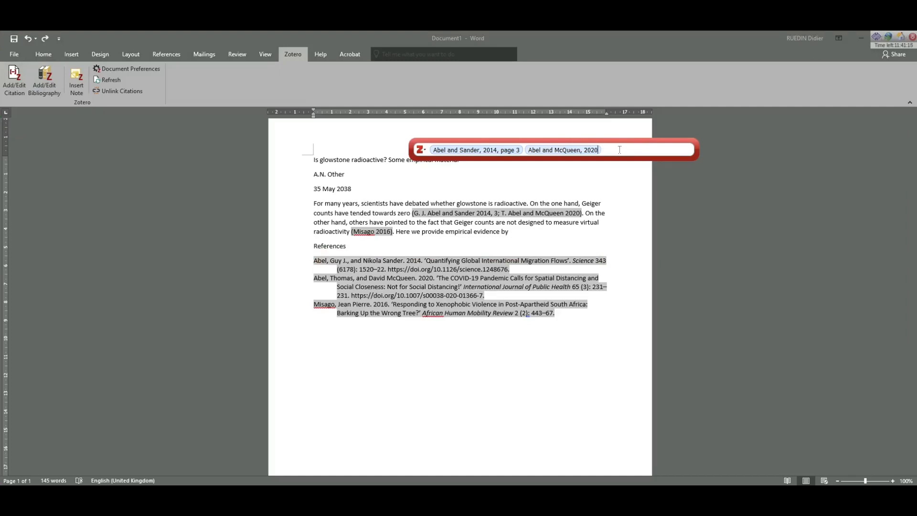
key(BackSpace)
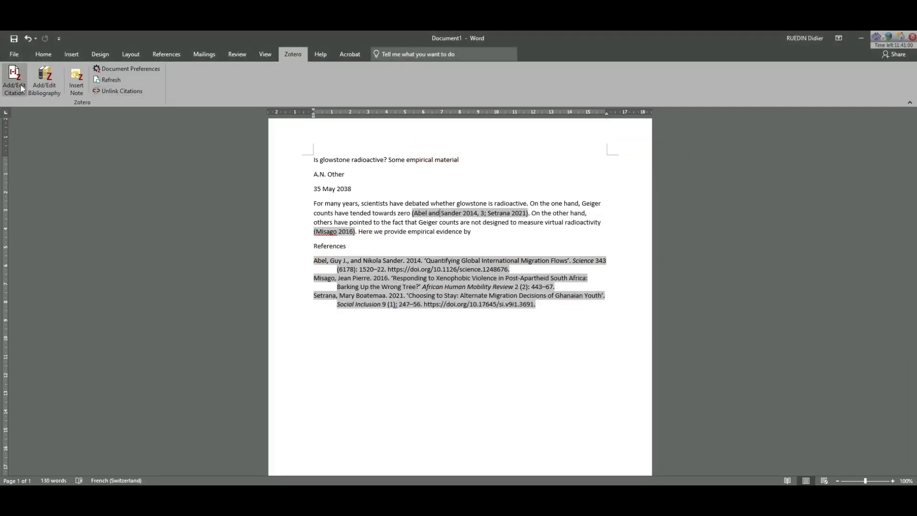
click(14, 82)
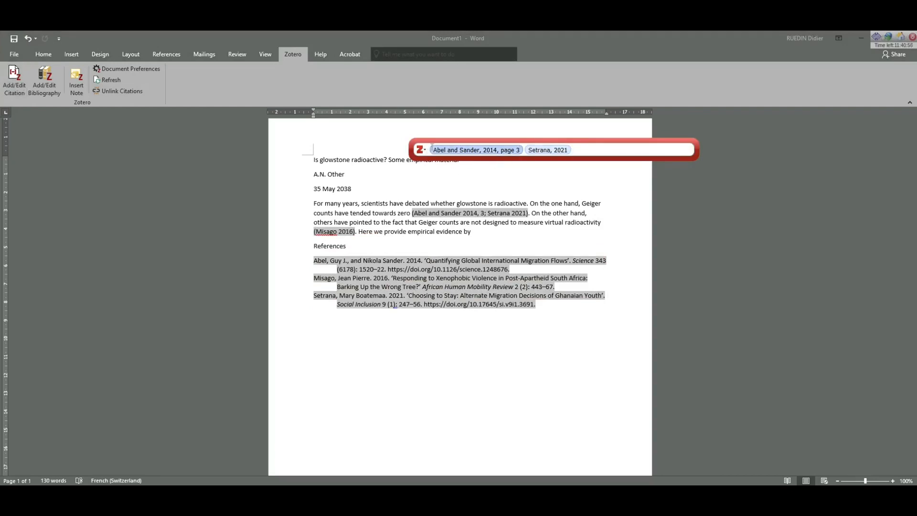
drag(438, 145, 584, 146)
key(Return)
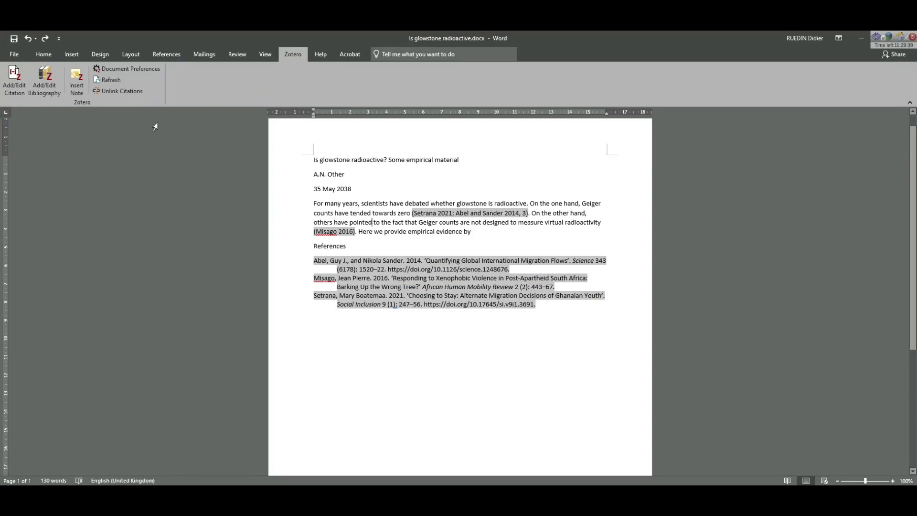
Unlink the Zotero citations and bibliography, confirming their conversion to plain text.
click(141, 96)
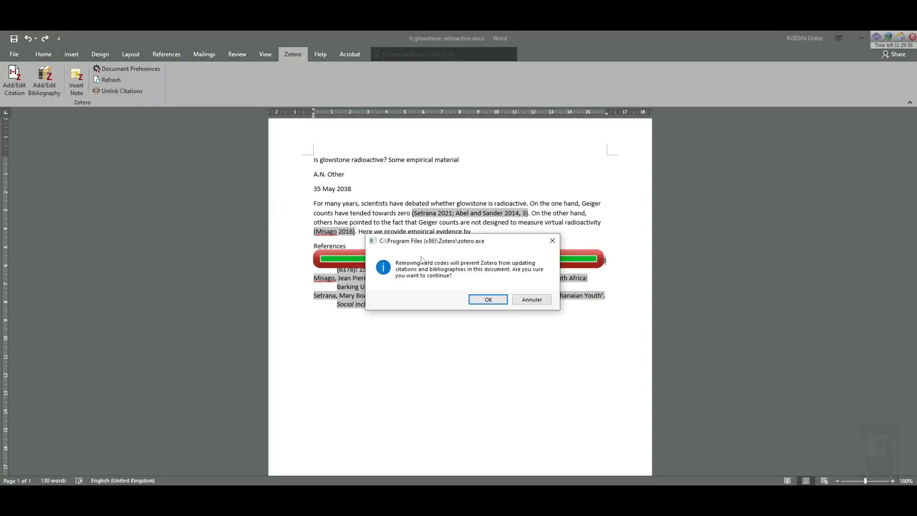
click(480, 299)
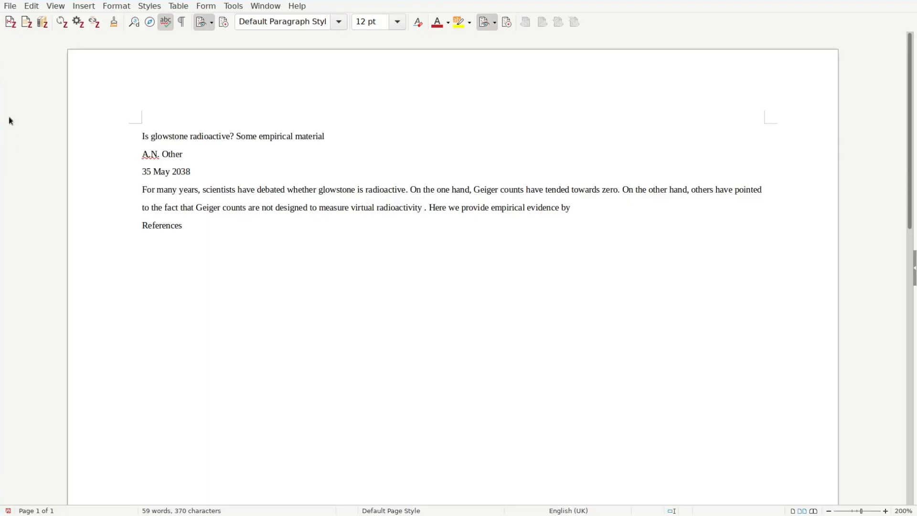
Open Zotero's online Style Repository through Document Preferences and Manage Styles.
click(9, 22)
click(78, 23)
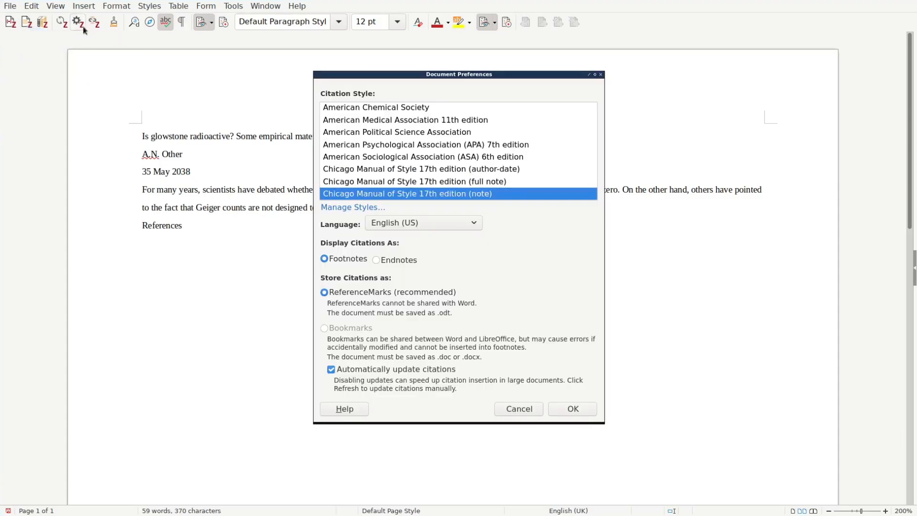
click(364, 207)
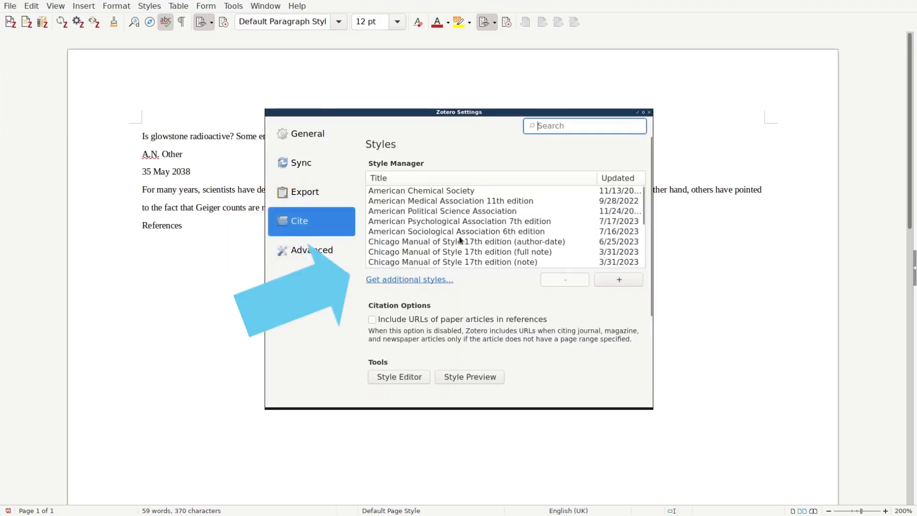
click(434, 281)
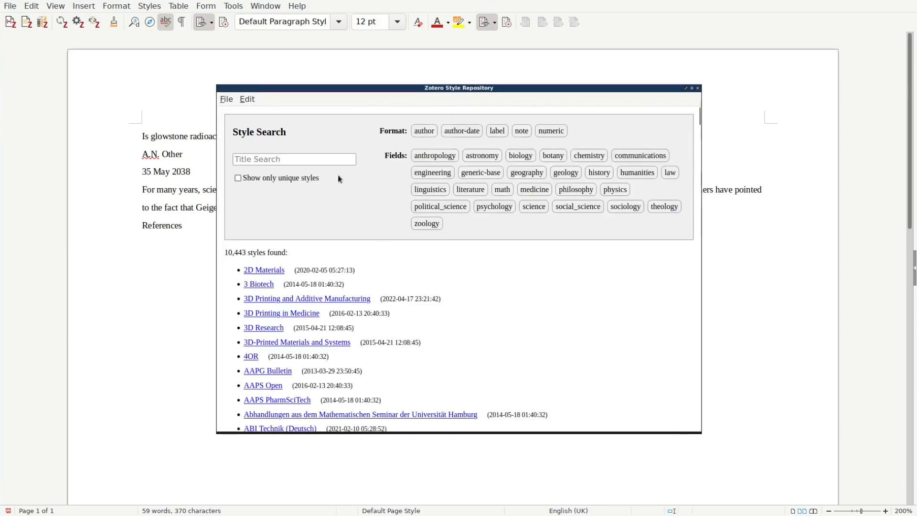
Filter the repository to linguistics, install the Glossa style, and close Zotero Settings.
click(442, 191)
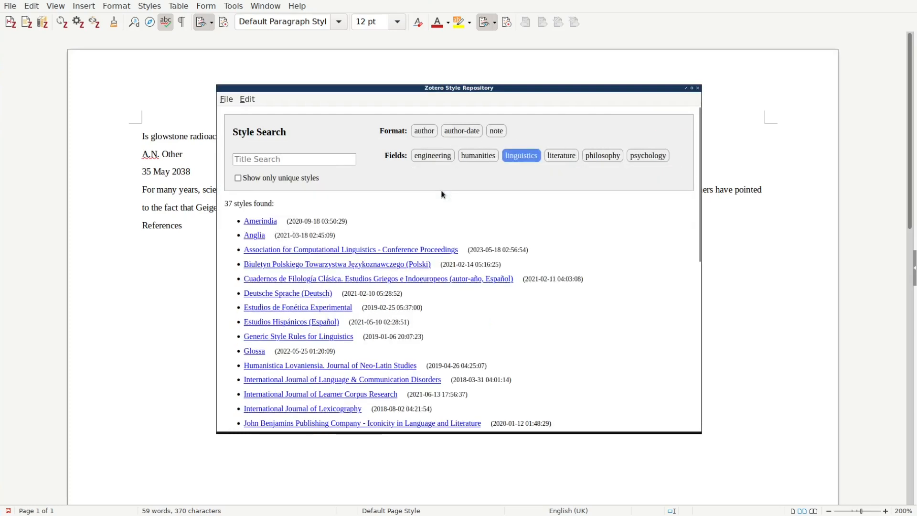
mouse_move(273, 224)
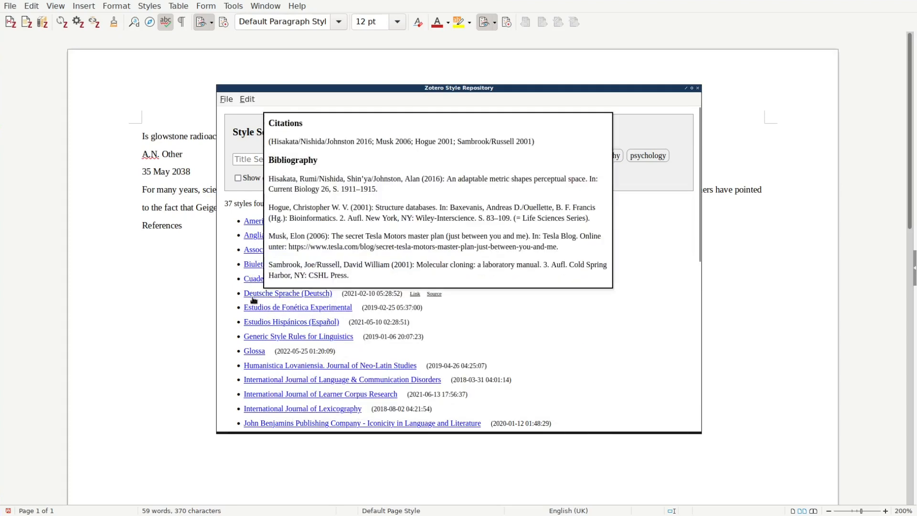
mouse_move(257, 353)
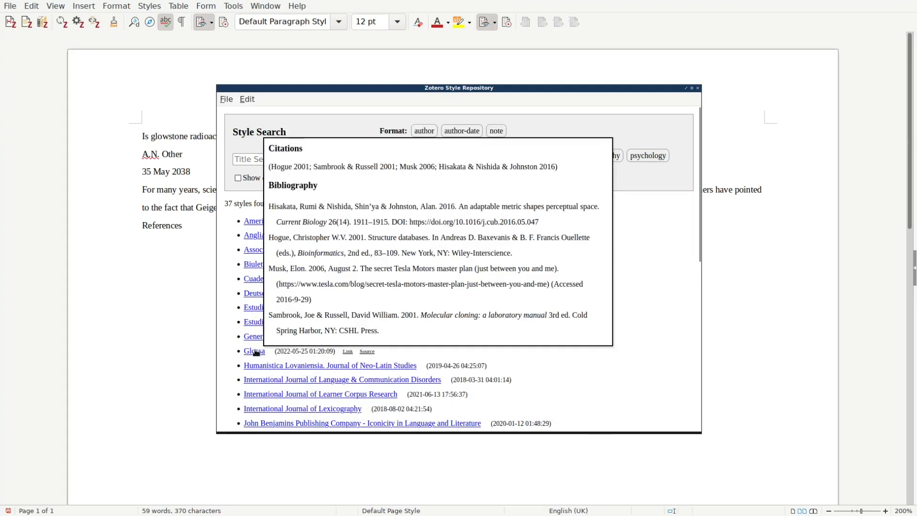
click(256, 352)
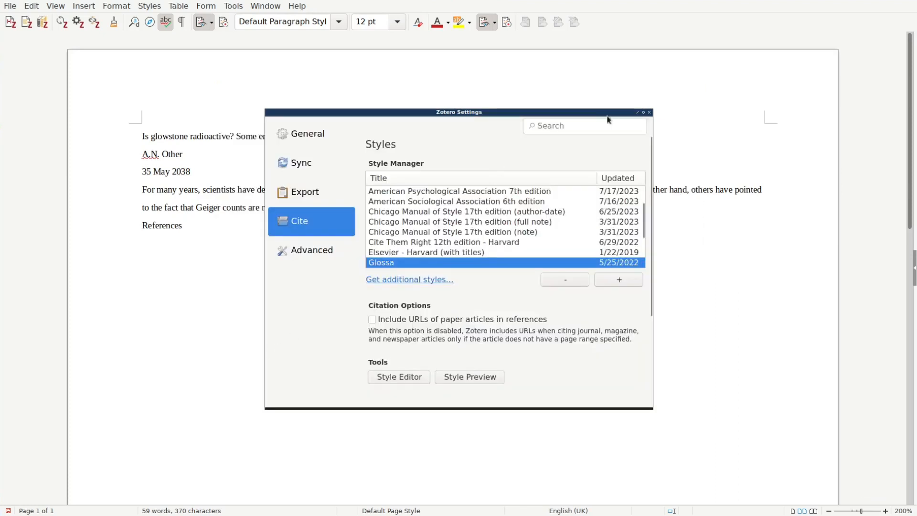
click(649, 112)
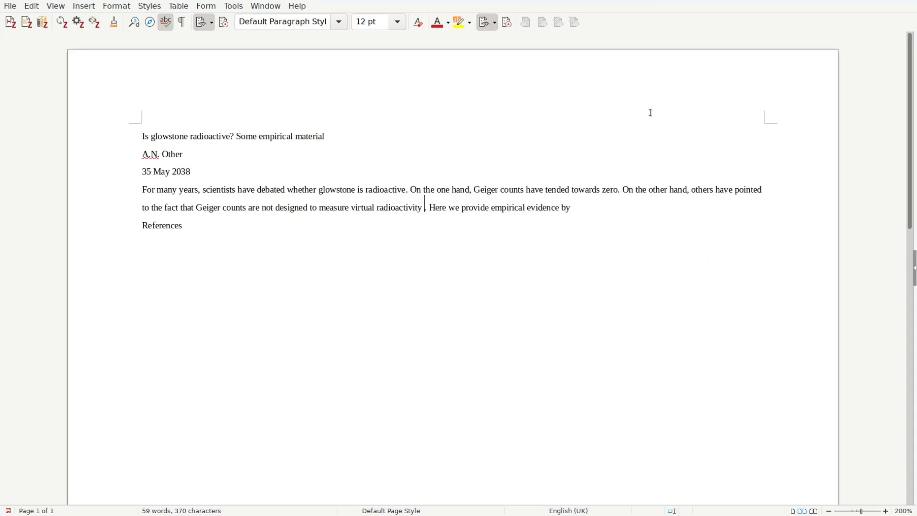
Switch the document's citation style to Glossa.
click(77, 22)
scroll(440, 160, down, 3)
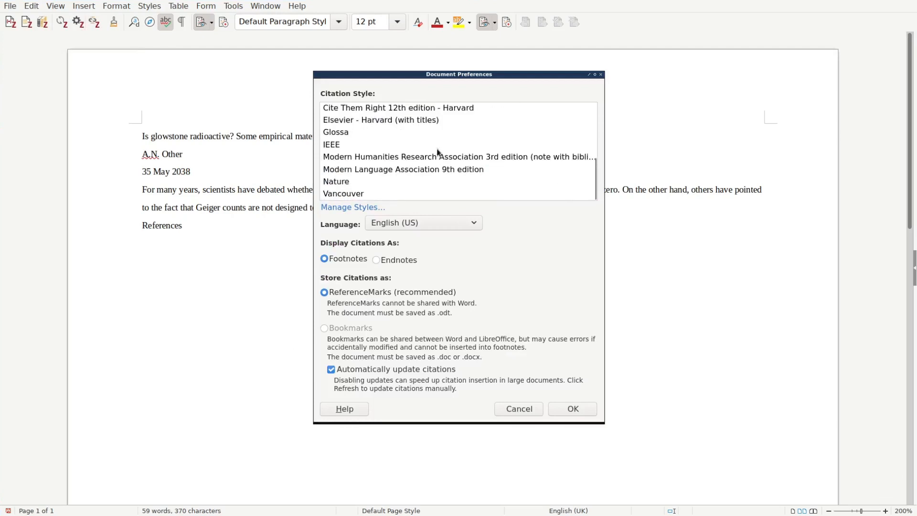
click(386, 131)
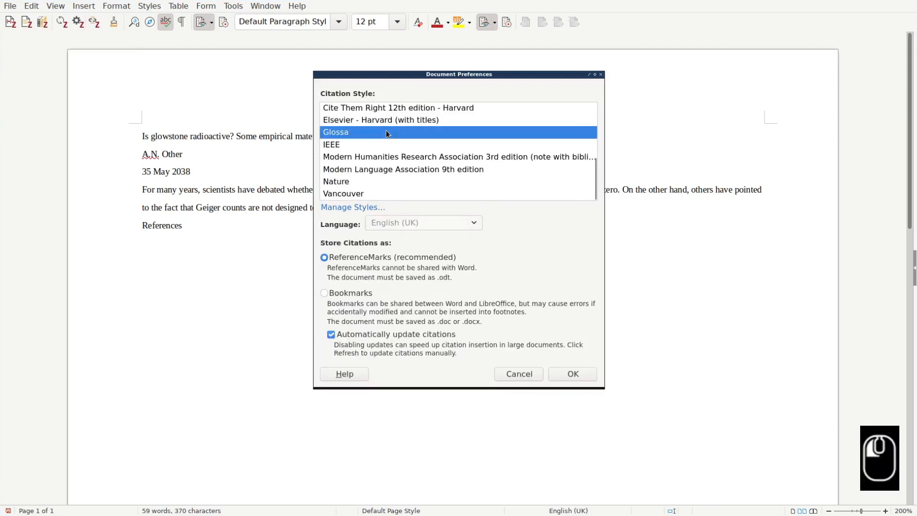
click(573, 374)
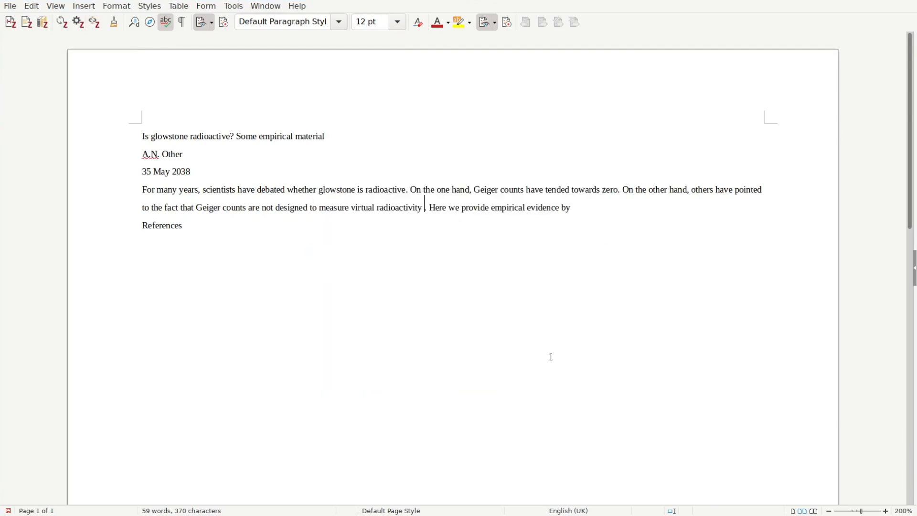
Cite Zhang et al. 2023 after 'virtual radioactivity' and add its bibliography entry under References.
click(11, 22)
text(abel)
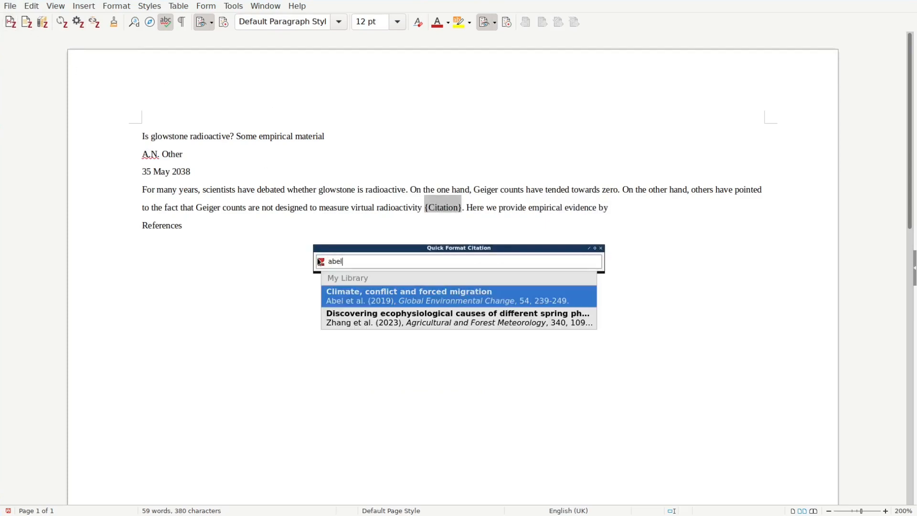
click(406, 318)
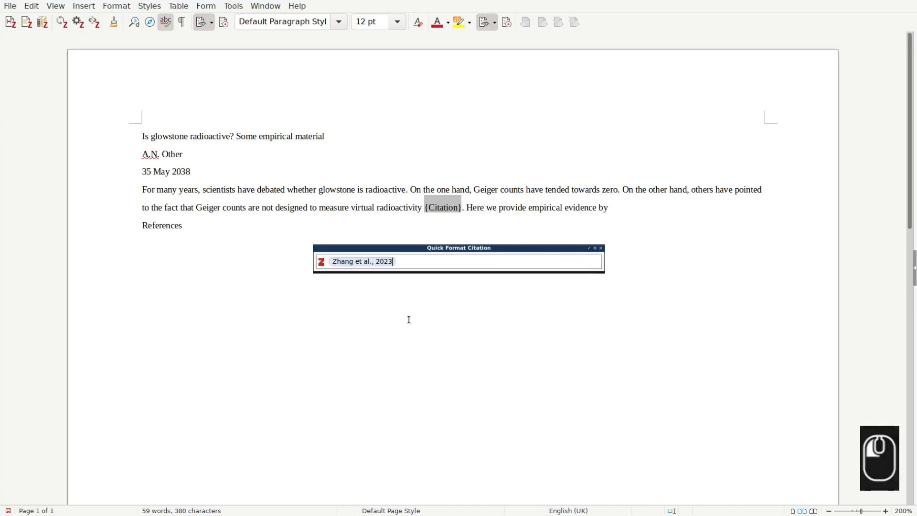
key(Return)
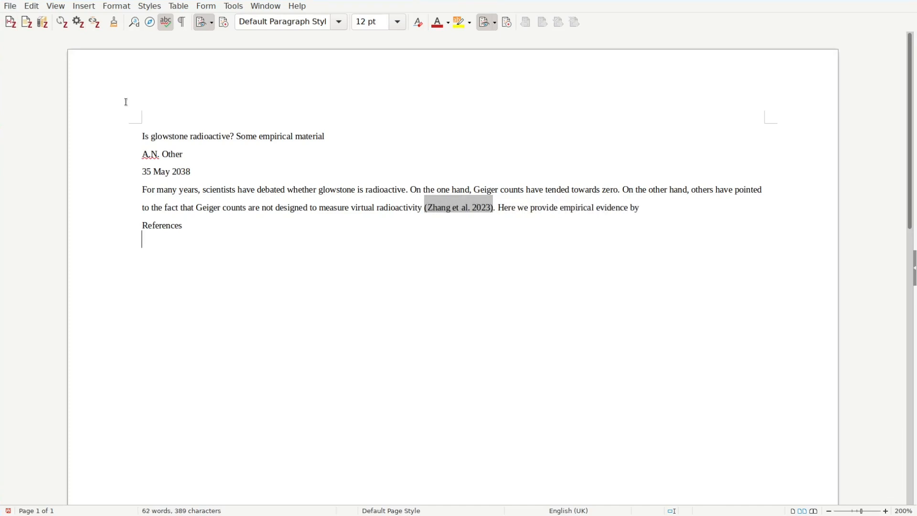
click(43, 27)
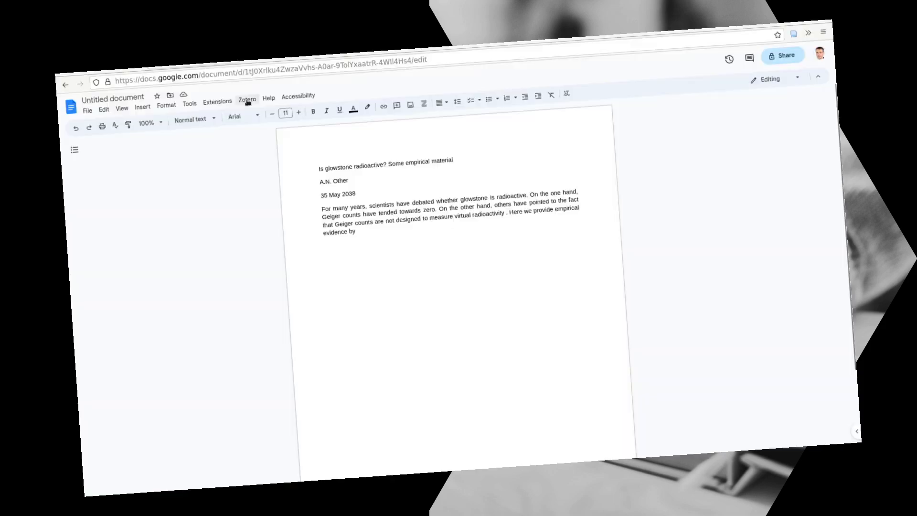
Cite Zang 2018 after 'virtual radioactivity' and insert its bibliography entry below the paragraph.
click(247, 99)
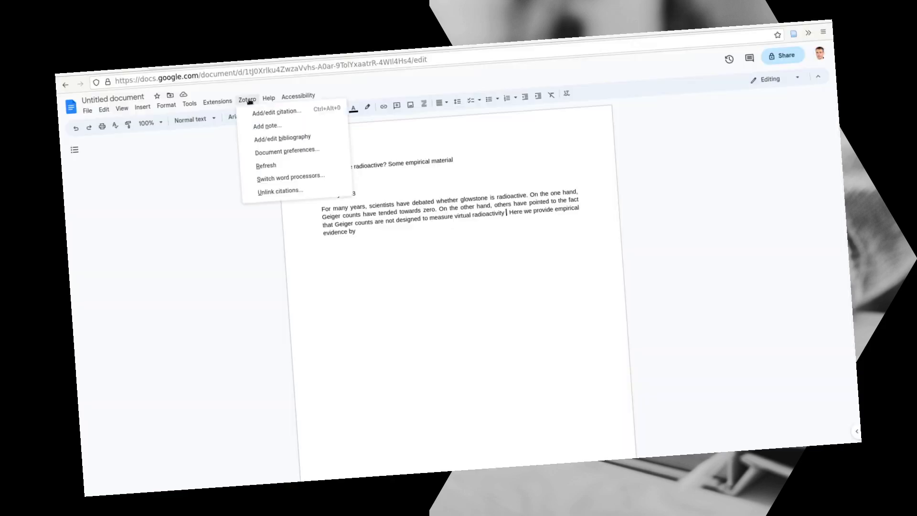
click(277, 113)
click(555, 303)
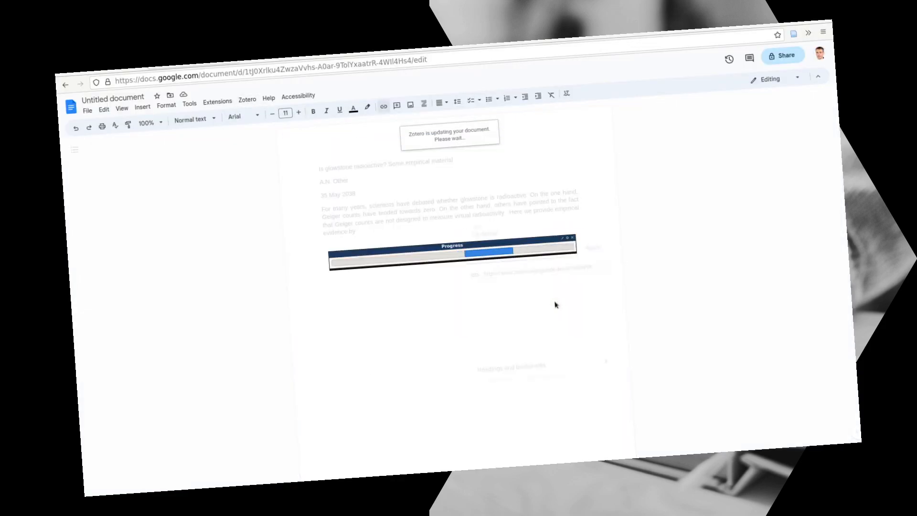
text(zang)
key(Return)
key(Return)
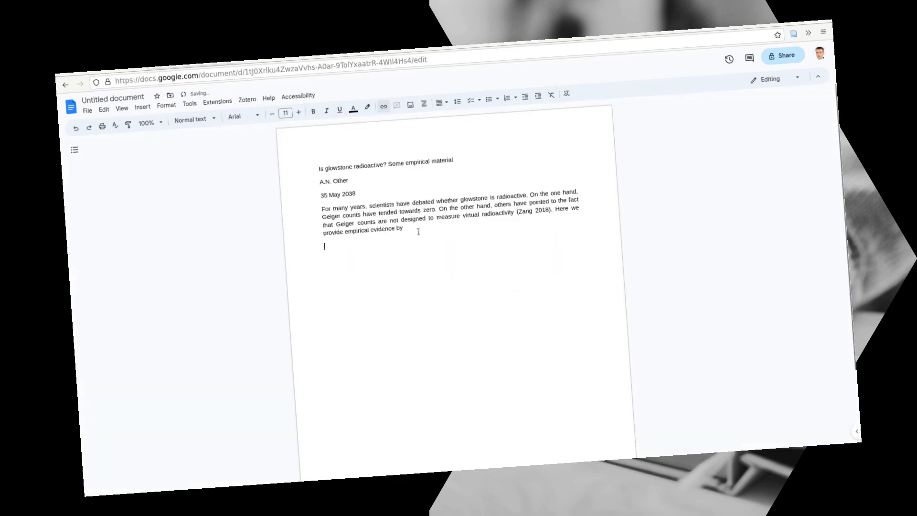
click(247, 99)
click(263, 138)
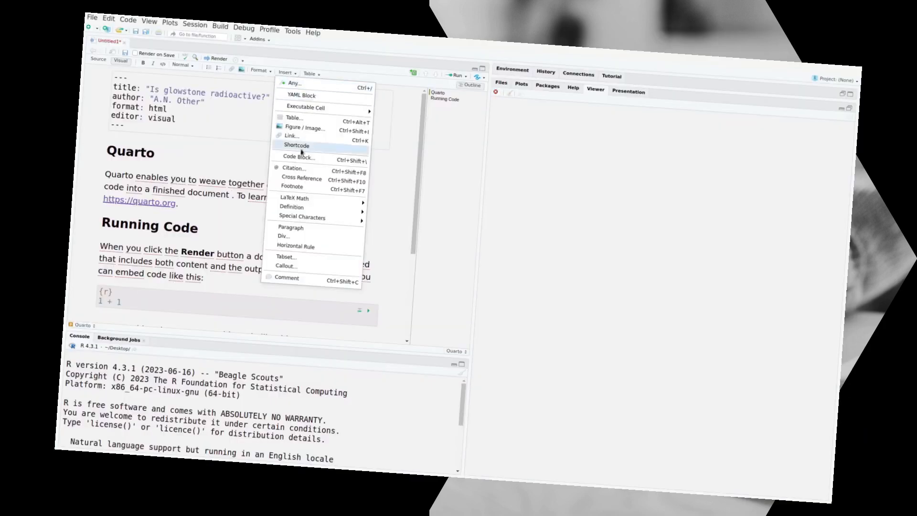
click(301, 171)
click(401, 170)
click(579, 397)
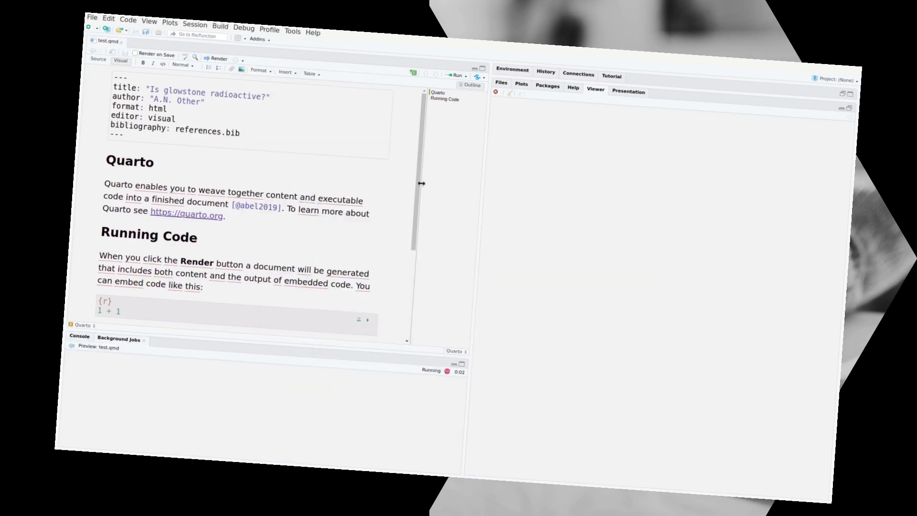
scroll(623, 234, down, 2)
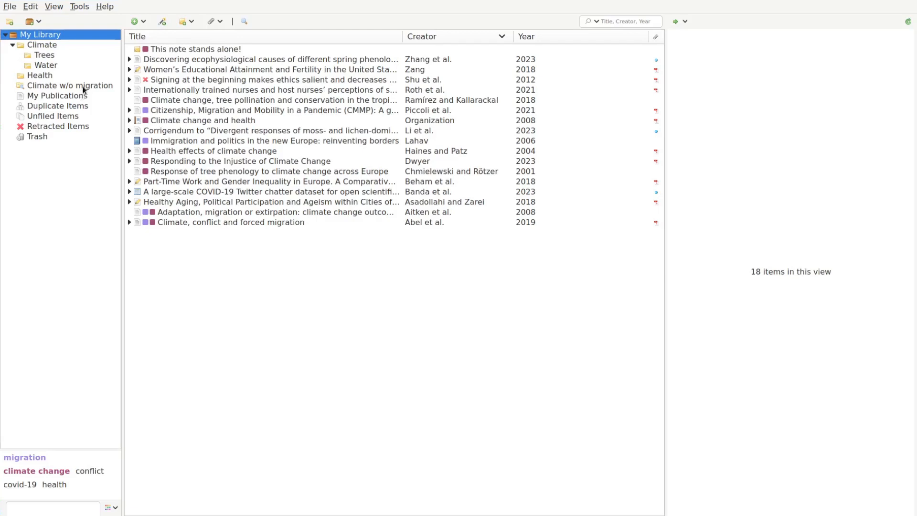
Select all five items in the Climate w/o migration collection.
click(82, 87)
click(167, 57)
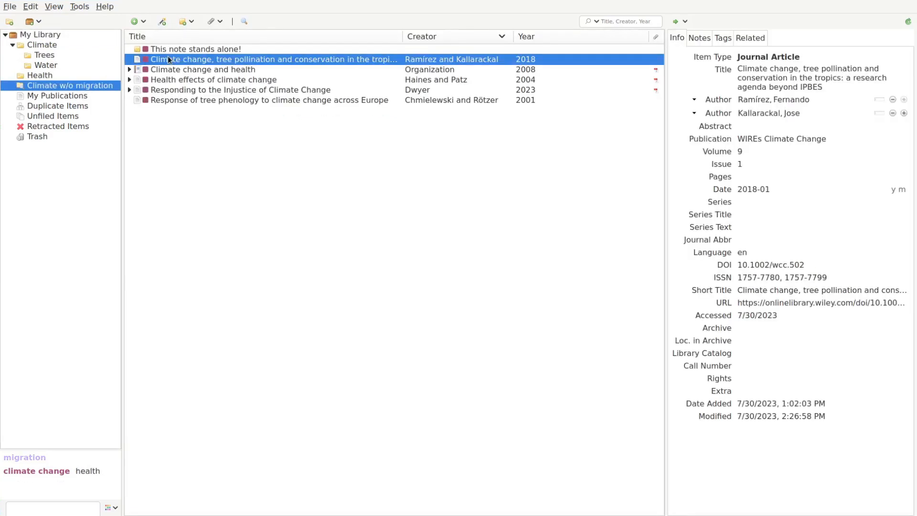
shift+click(175, 99)
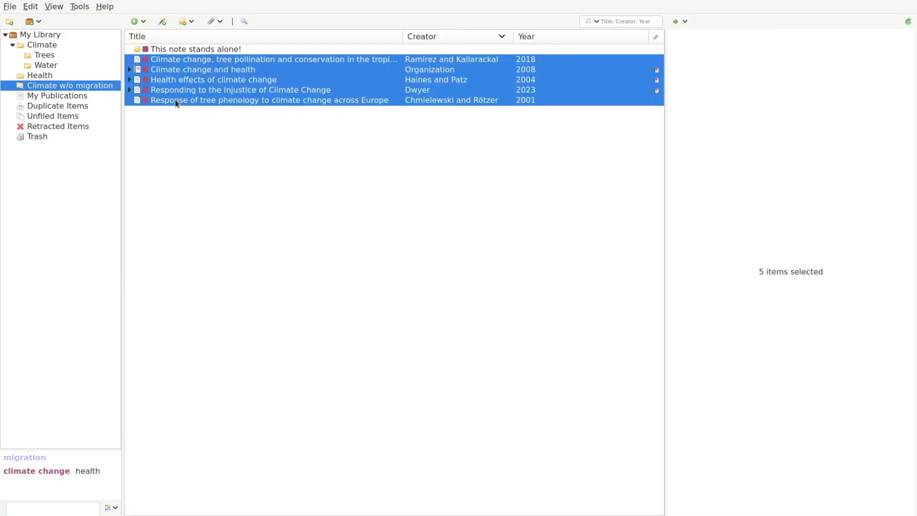
Export the selected items as BibTeX without notes, saved as Exported Items.bib on the Desktop.
right_click(175, 103)
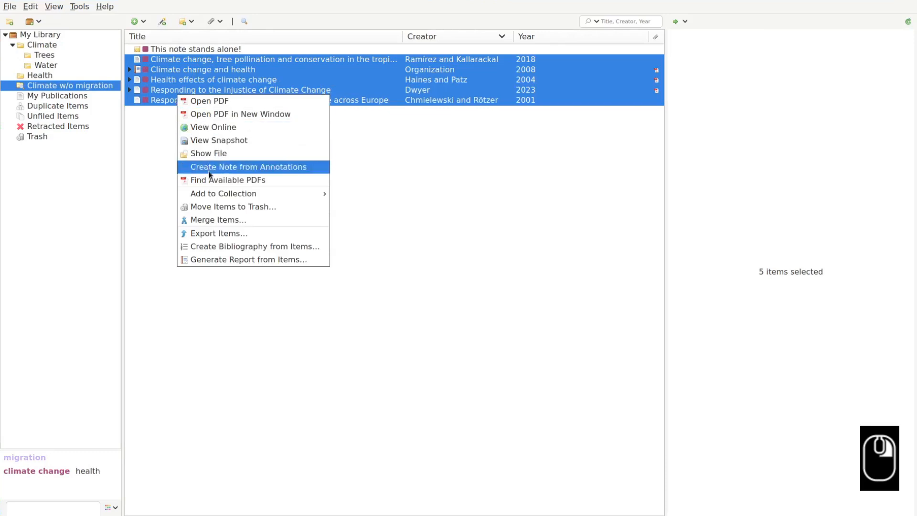
click(237, 235)
click(420, 228)
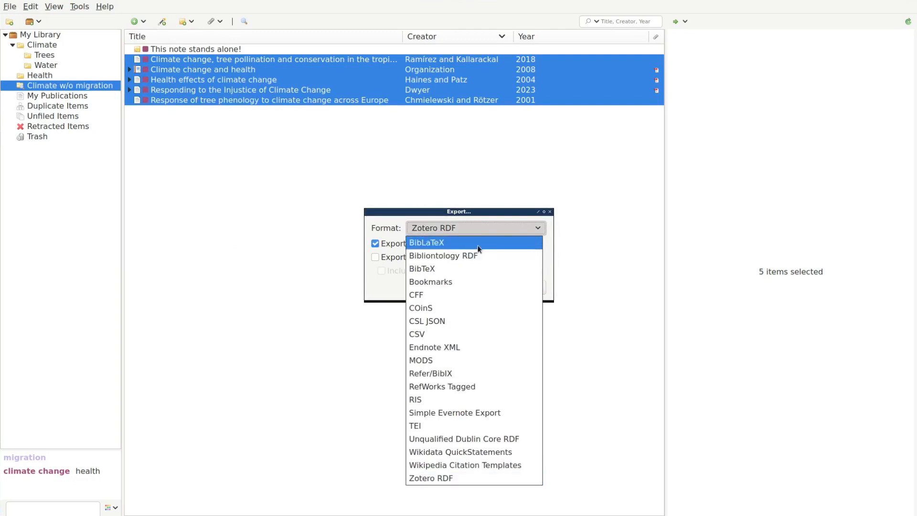
click(480, 269)
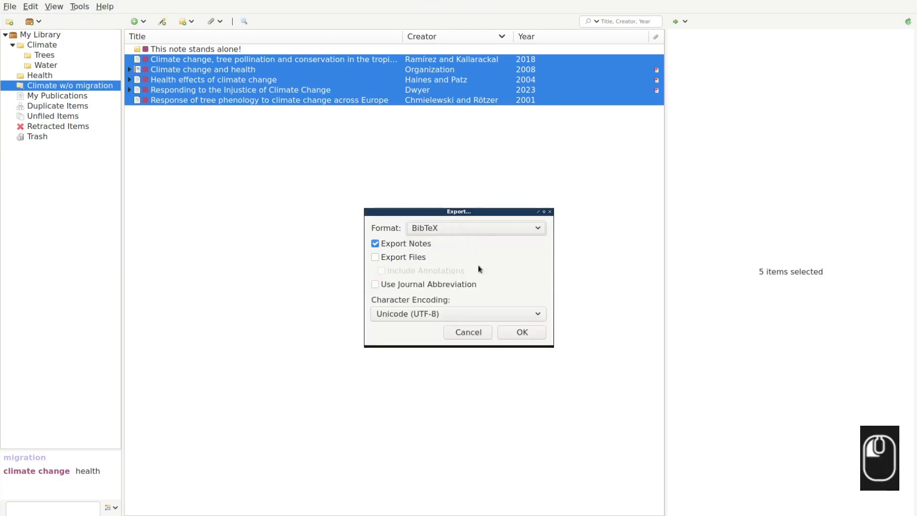
click(418, 244)
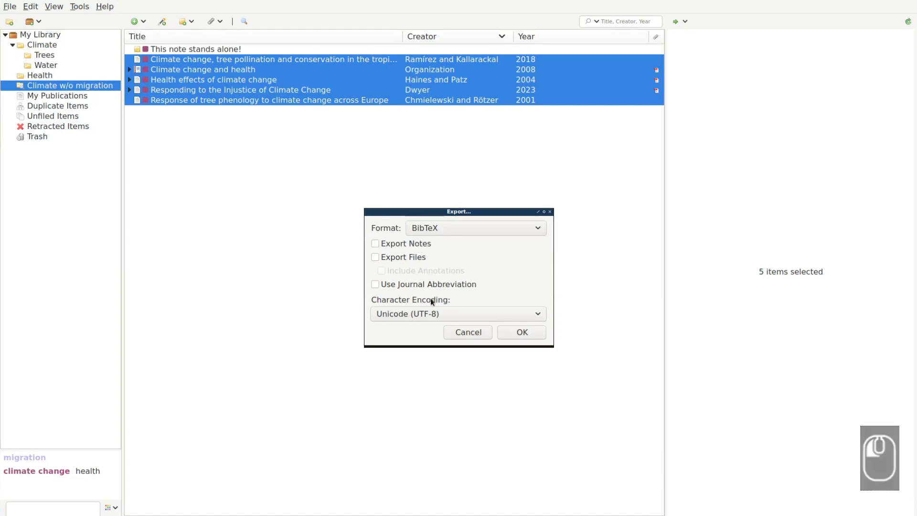
click(519, 333)
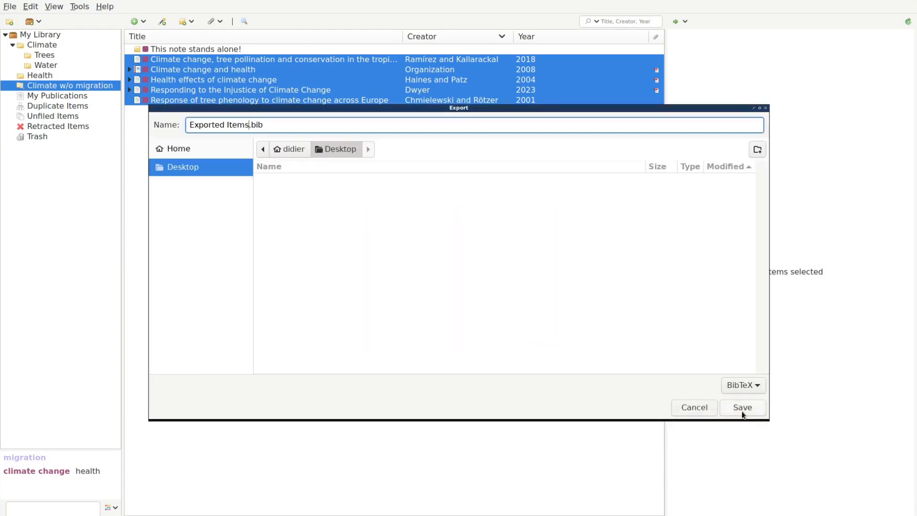
click(743, 407)
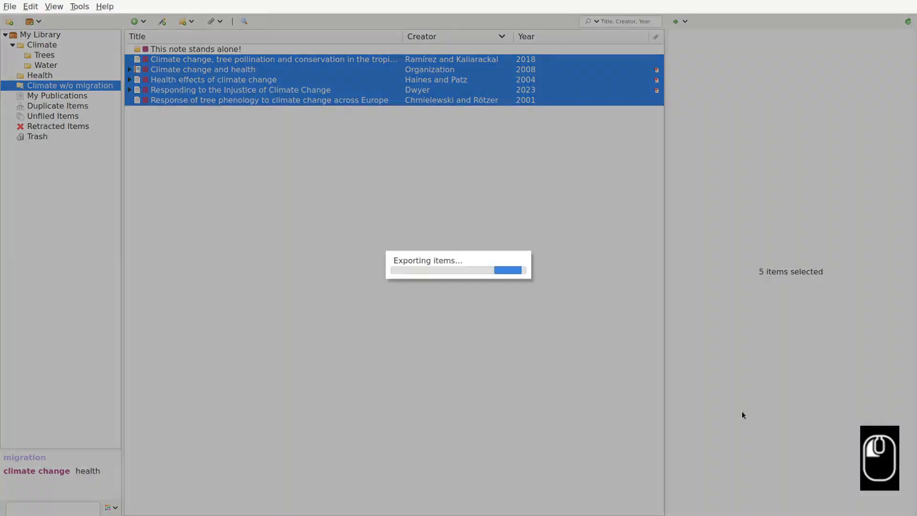